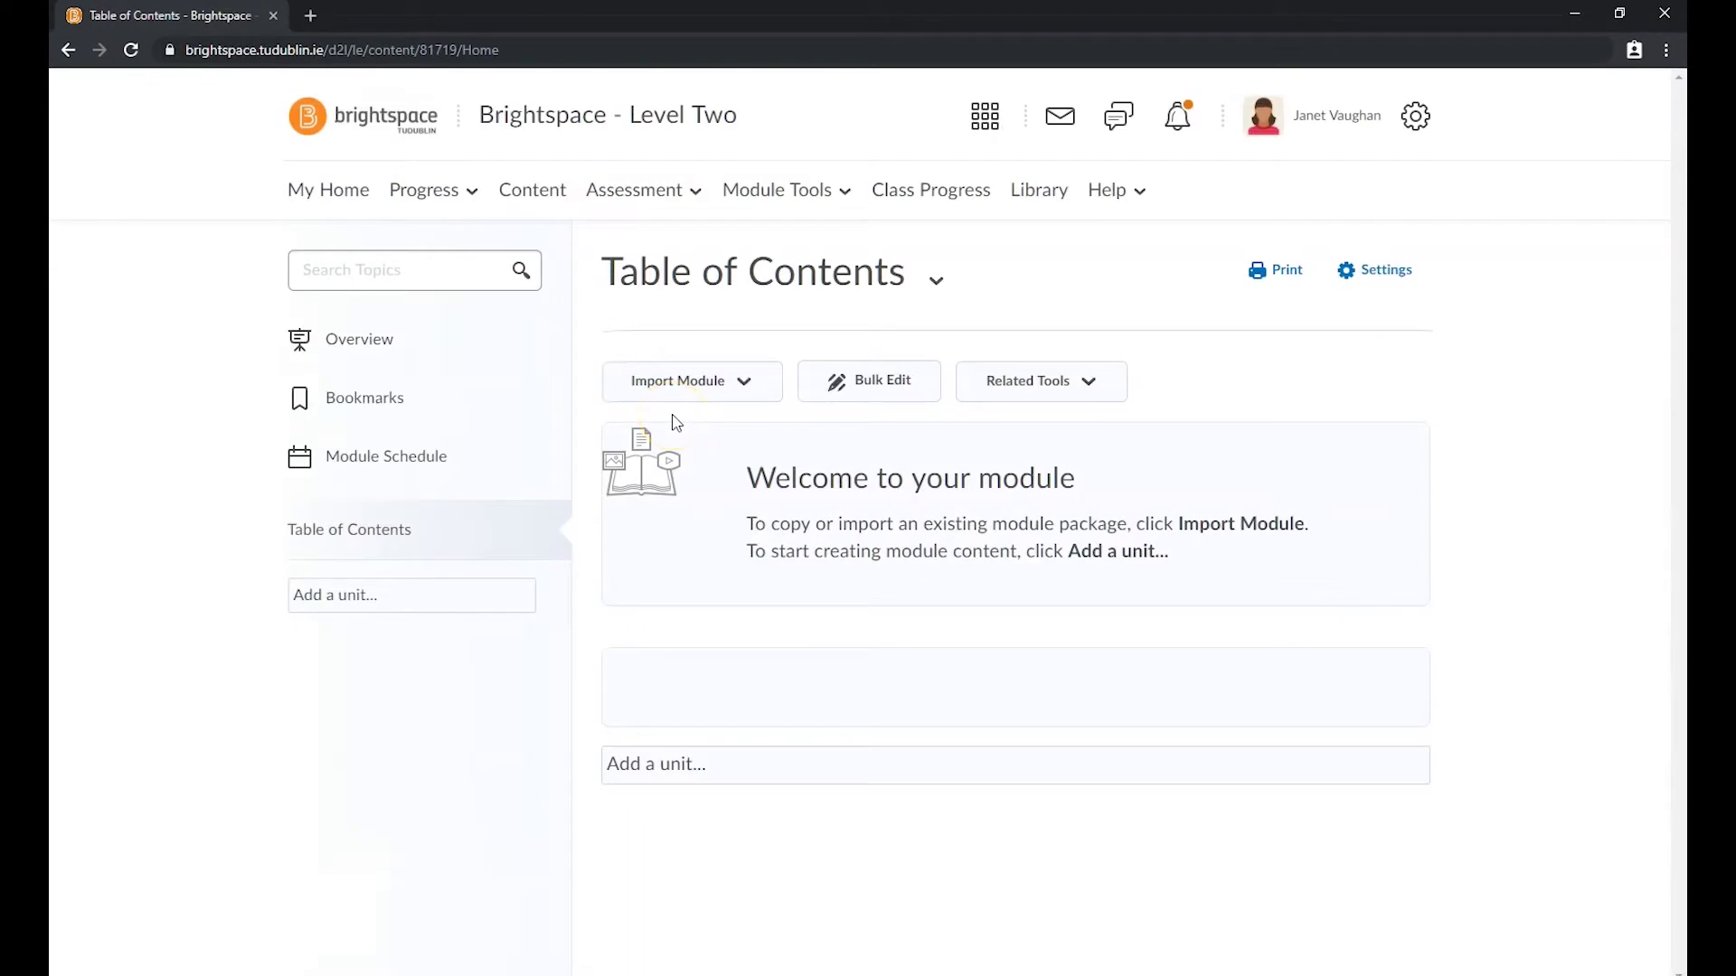
Step: Add a new unit named 'Lecture 1' to the module's empty Table of Contents
left_click(1287, 882)
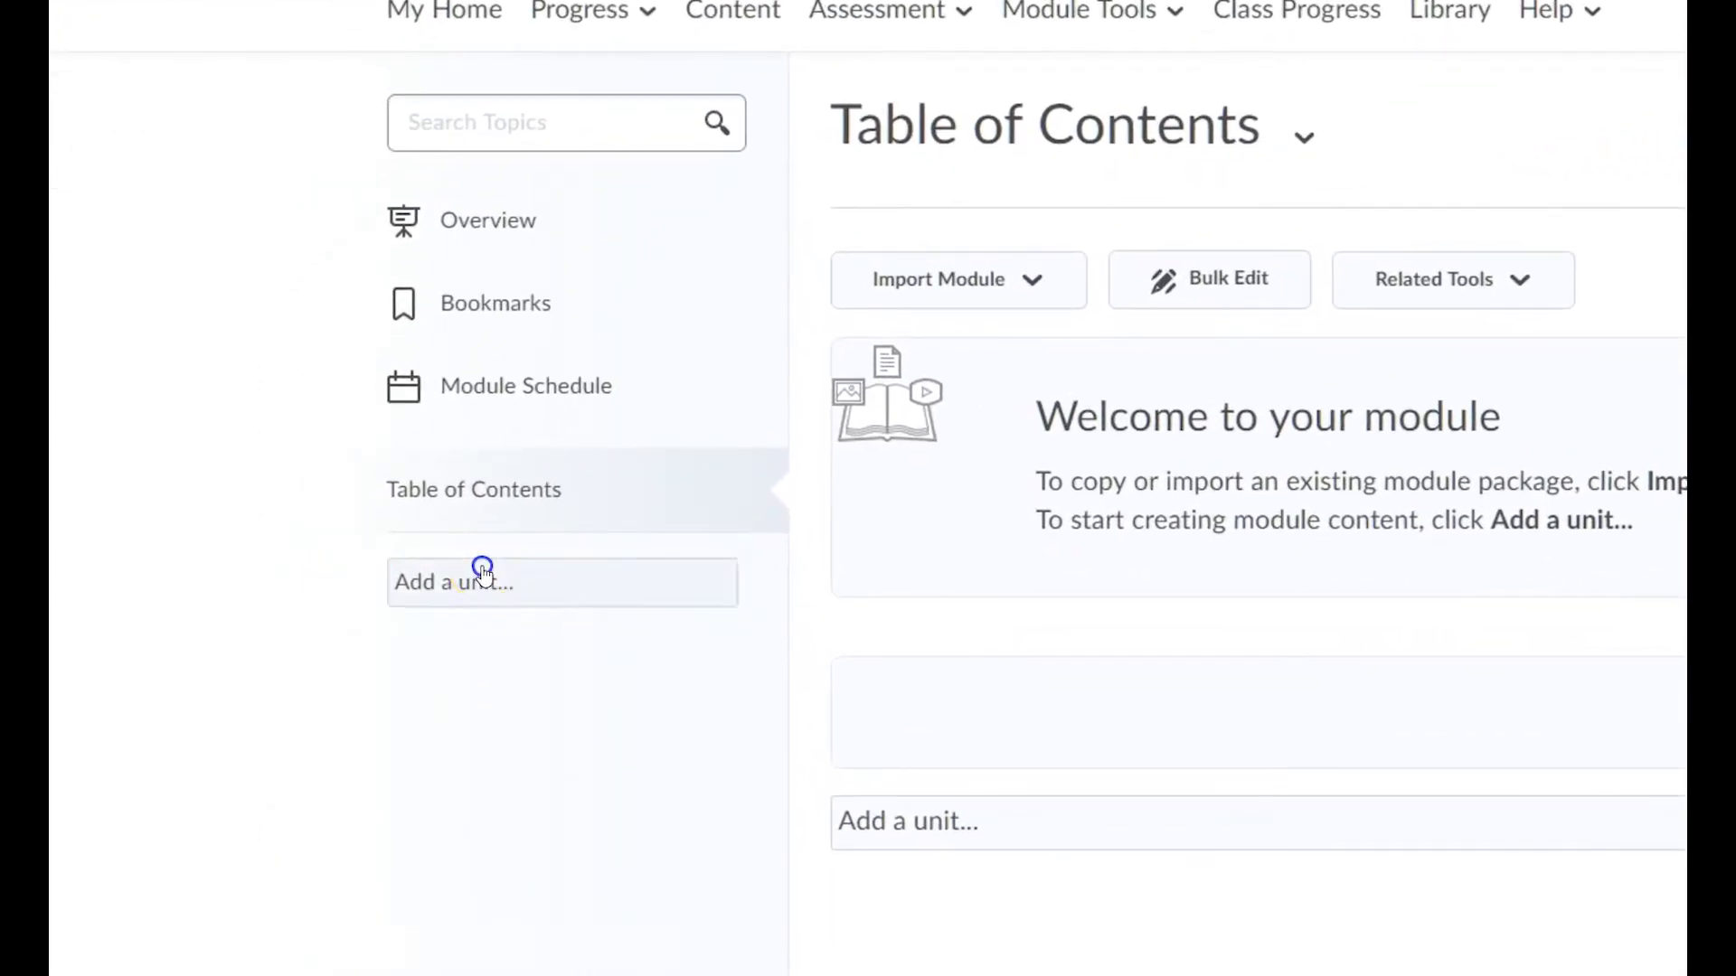
left_click(482, 568)
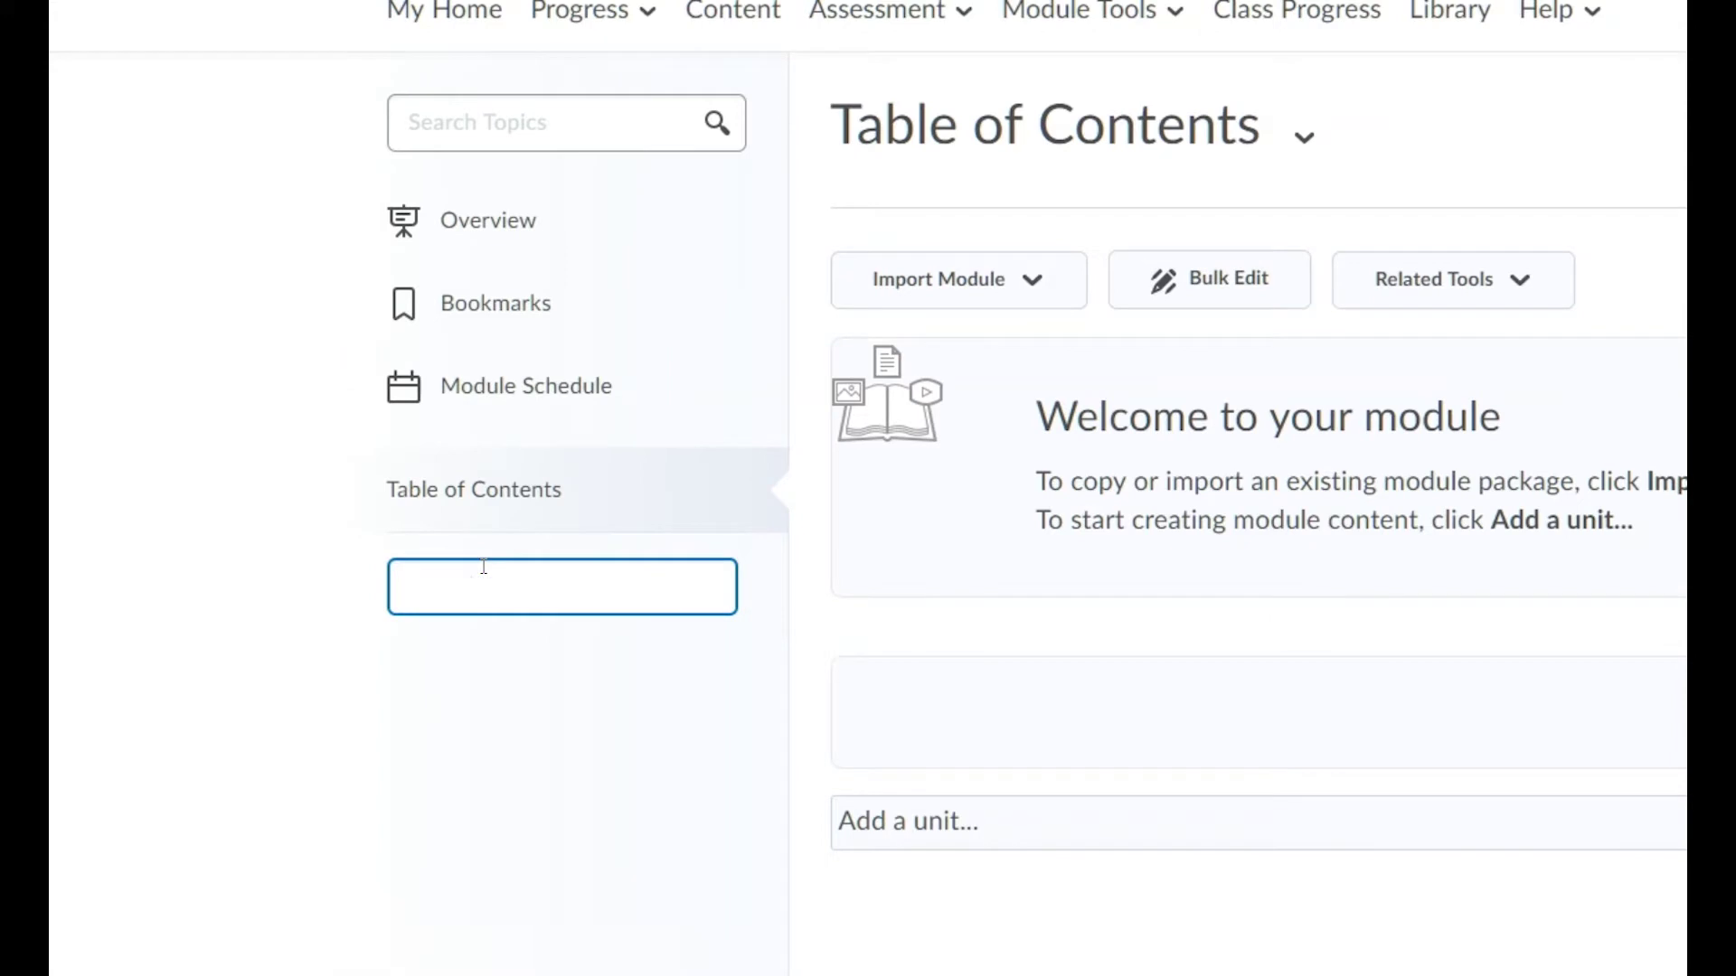
type("Lecture 1")
key("Return")
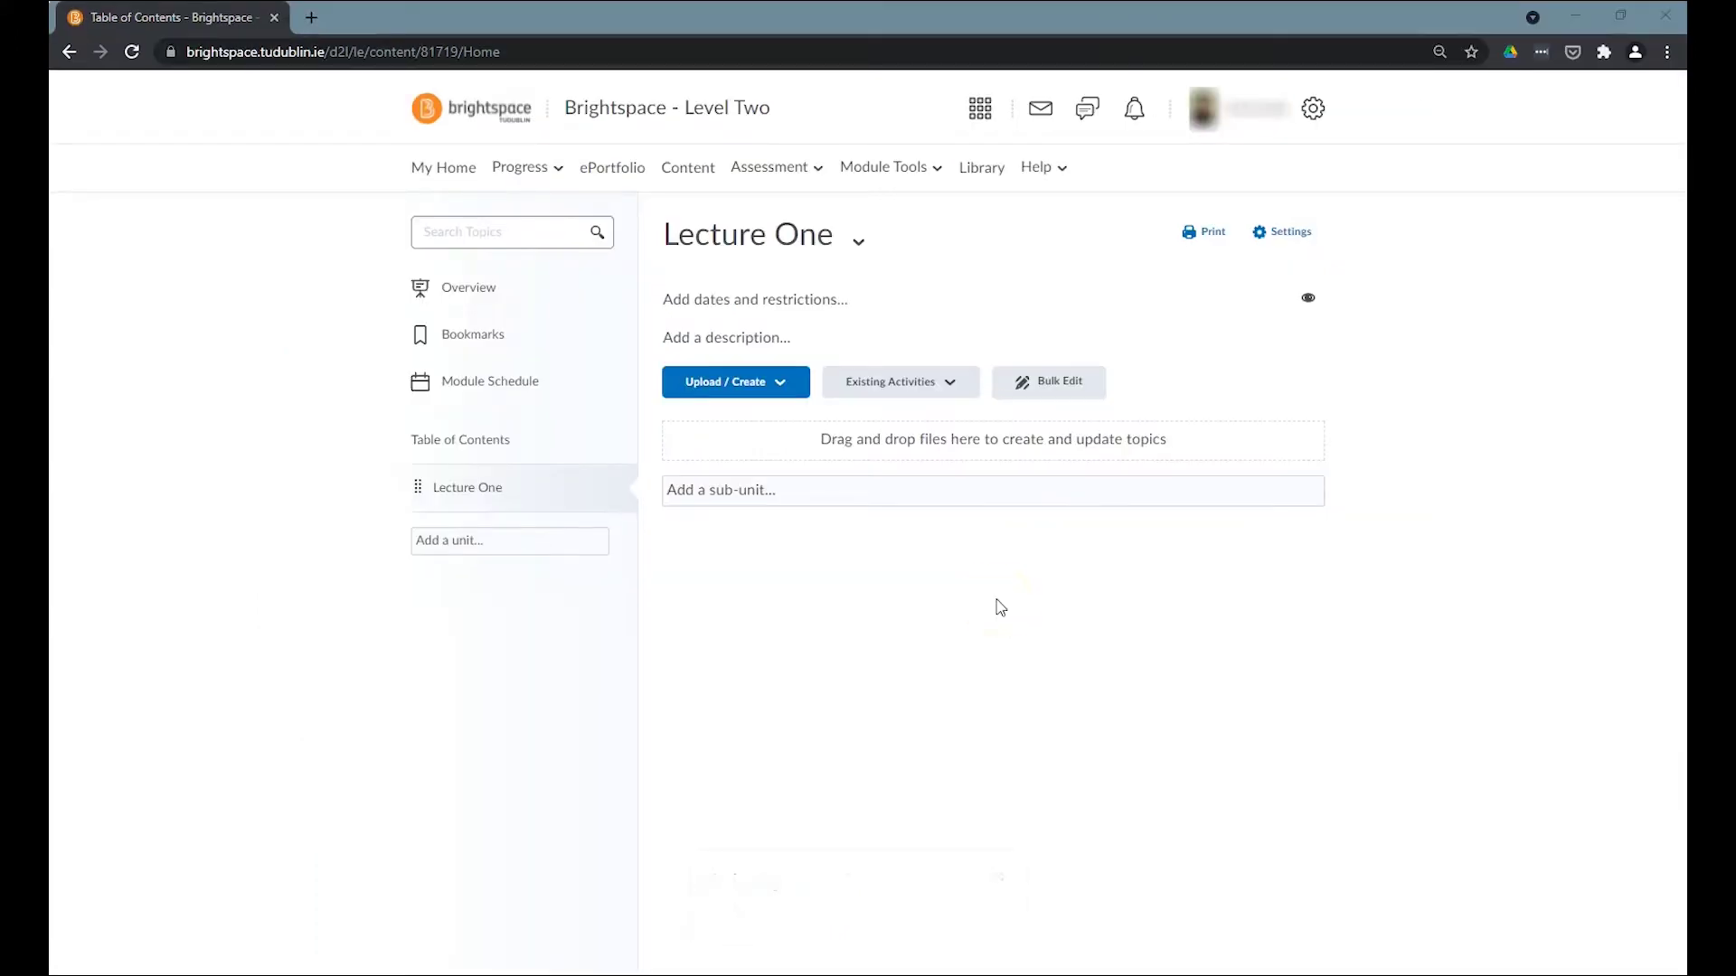
Step: Paste the prepared three-paragraph description into the unit and browse the Insert Stuff media sources
left_click(756, 340)
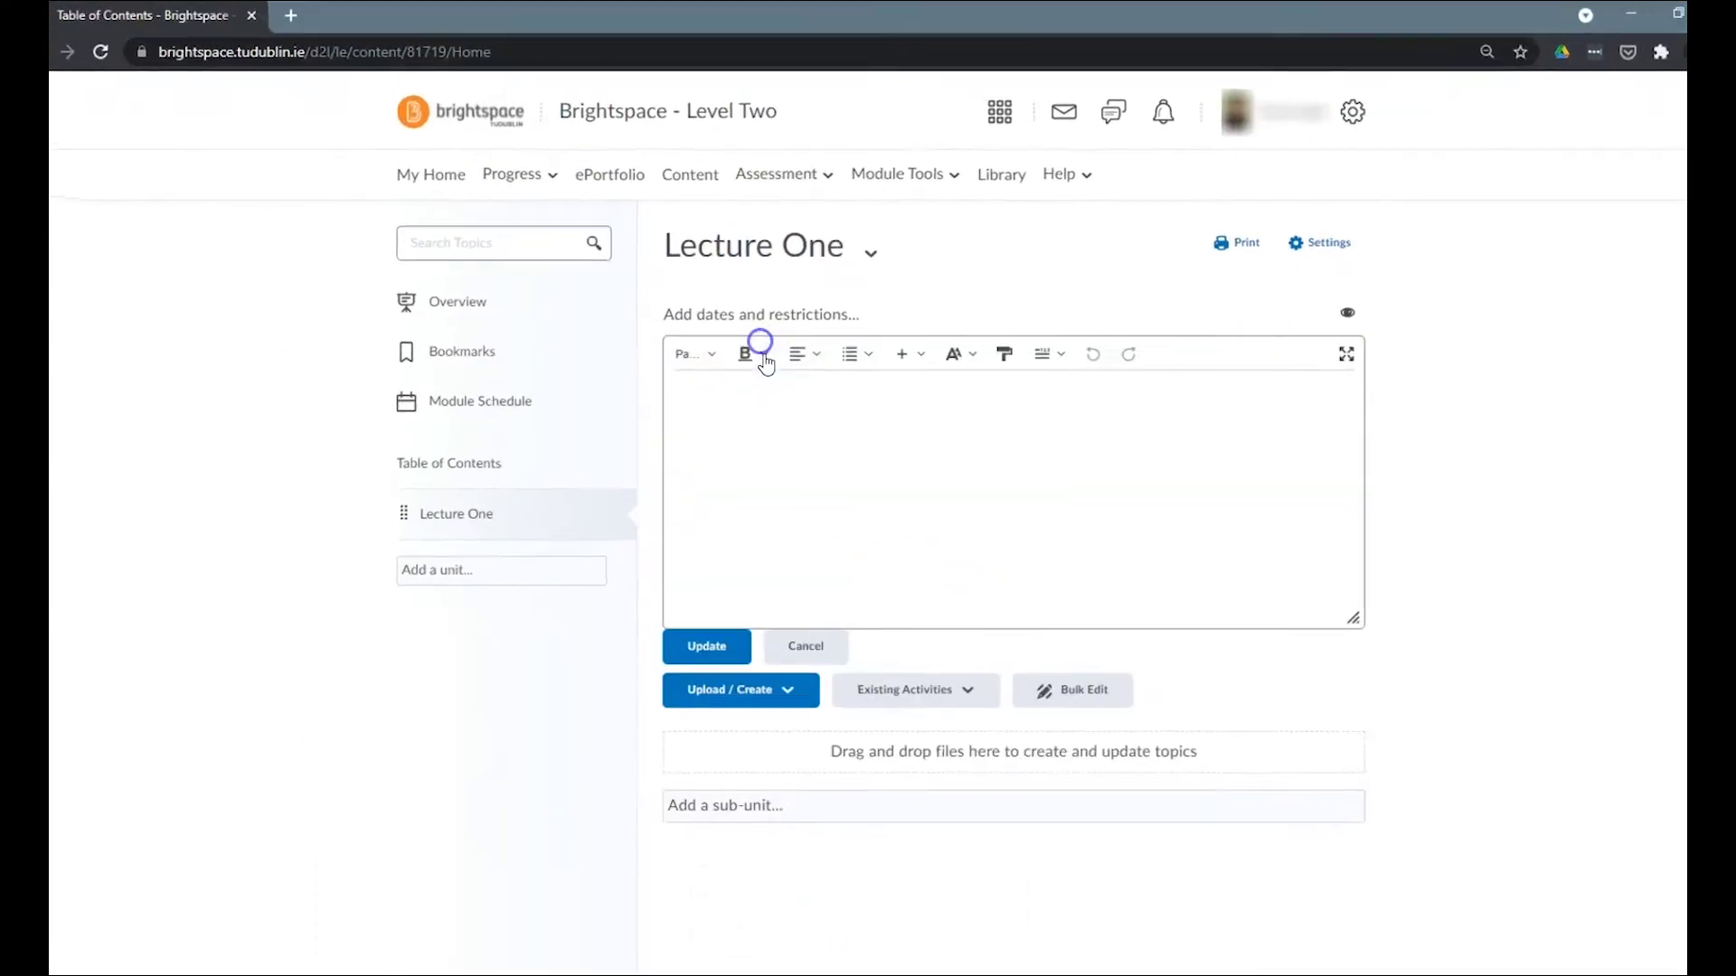
left_click(871, 504)
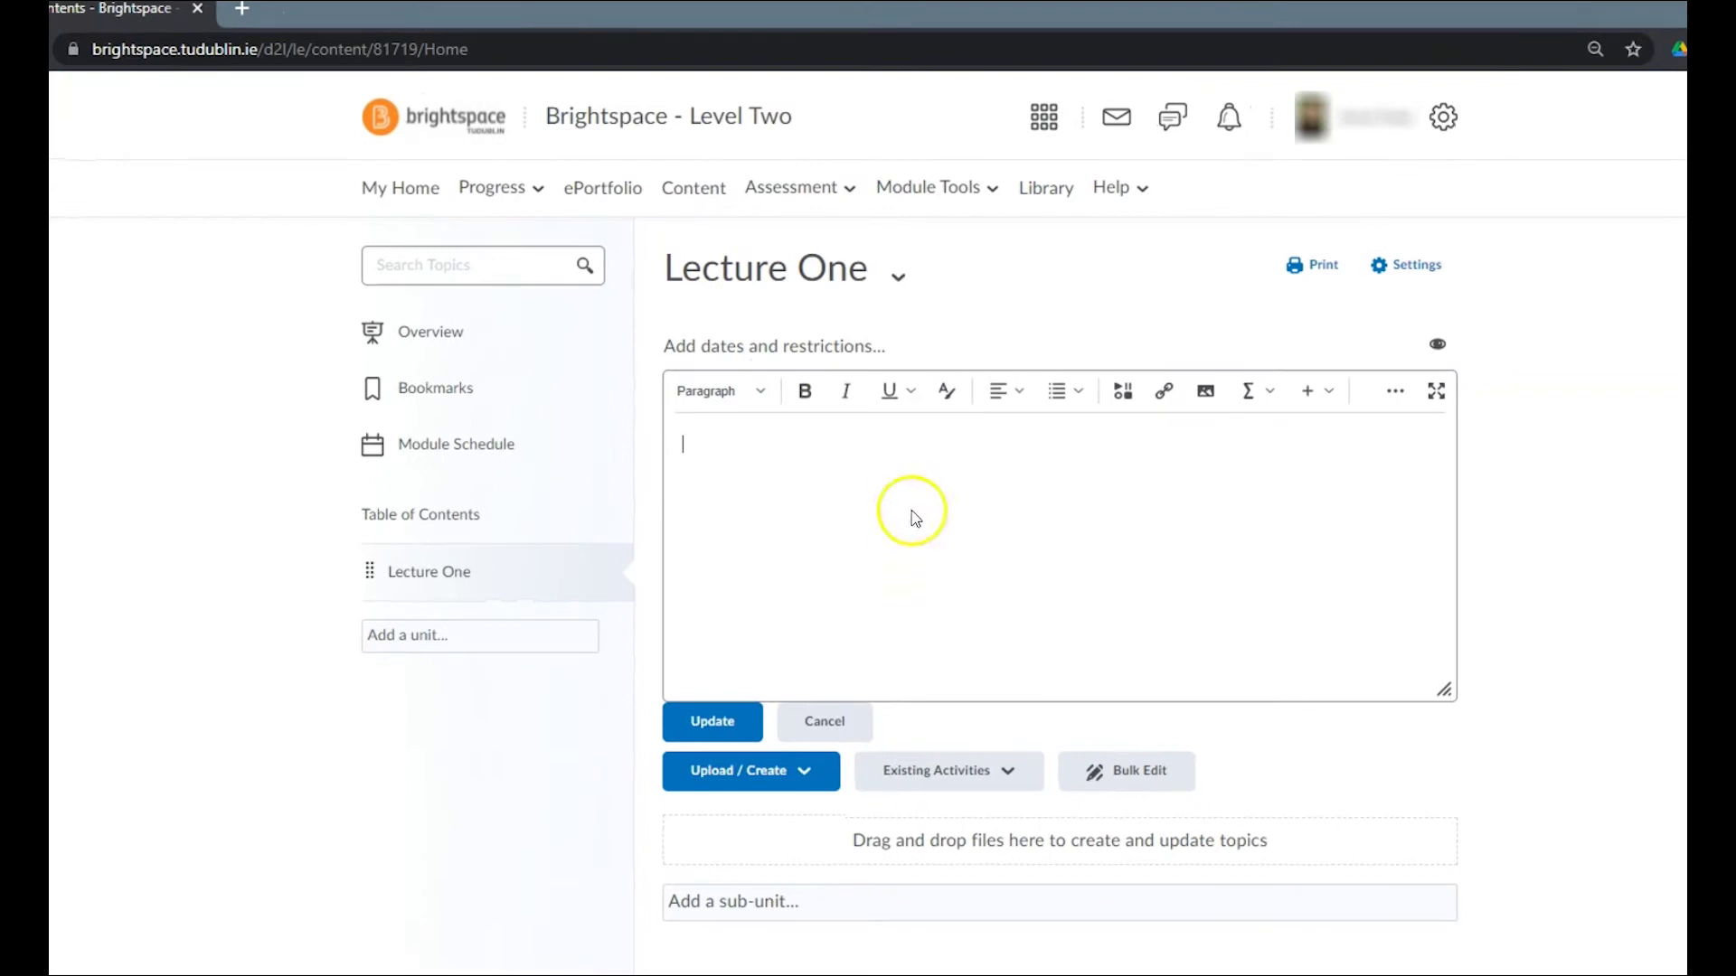
type("Week 1 Introductory lecture hosted in the virtual classroom, a recording will be accessible from the Class Recordings unit. Reading materials for this week can be found here. See the guides linked below on getting started with bongo virtual classroom.")
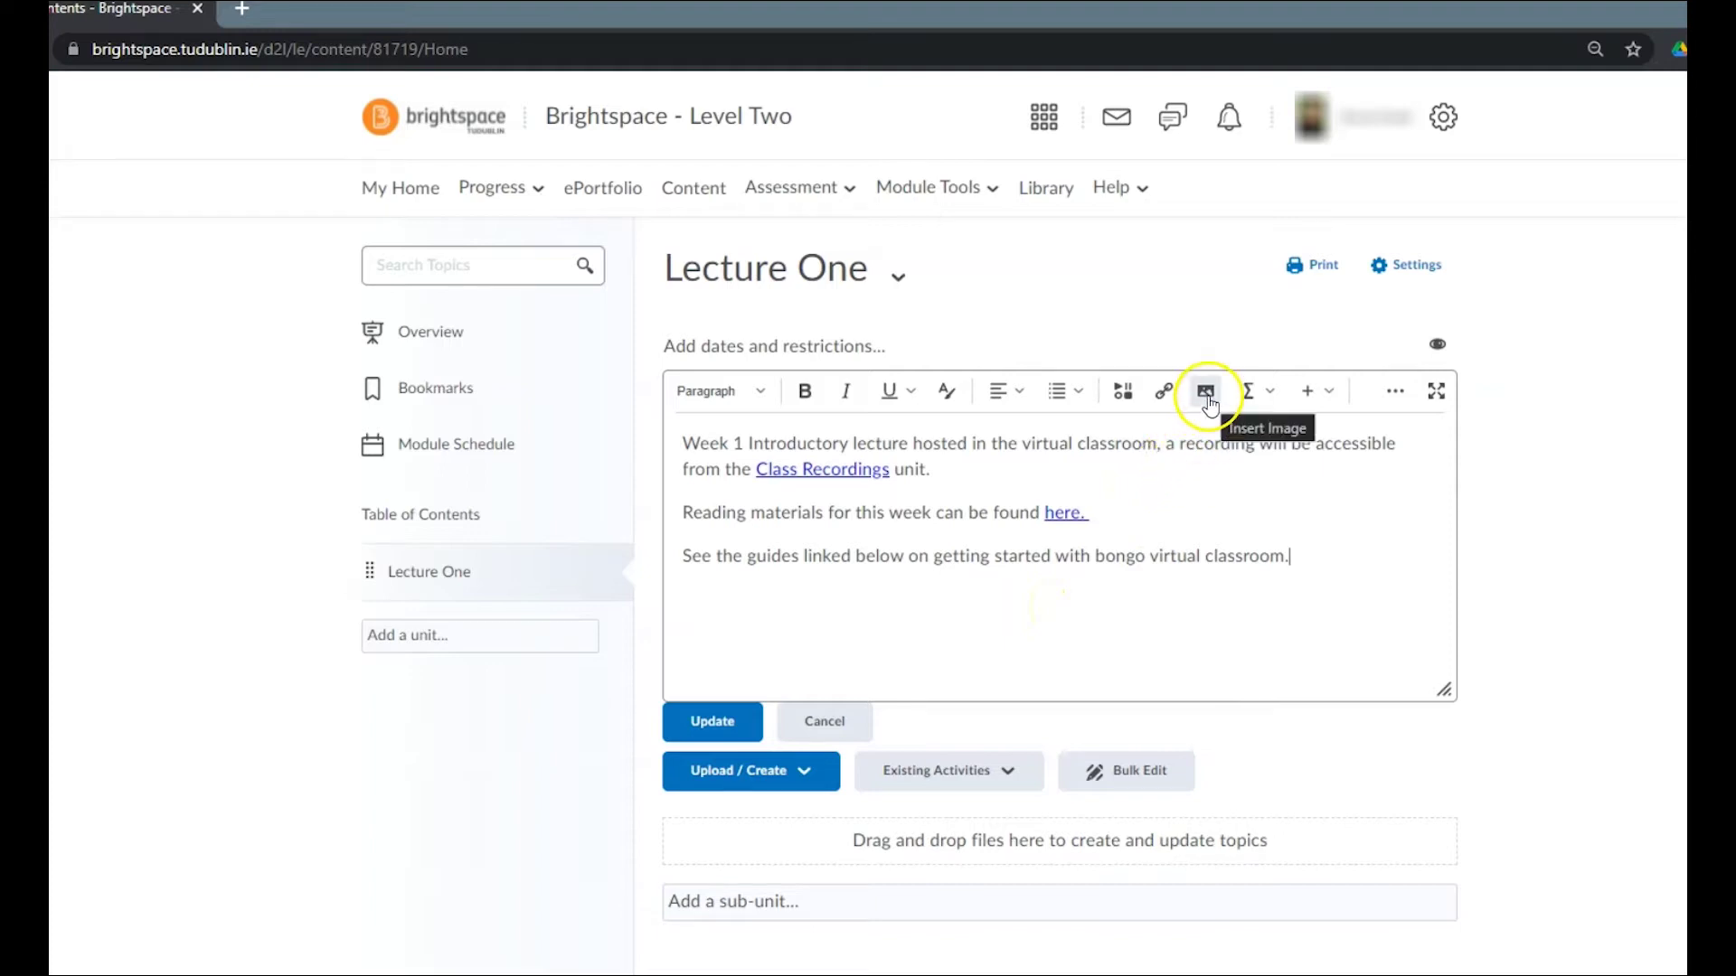
left_click(1136, 402)
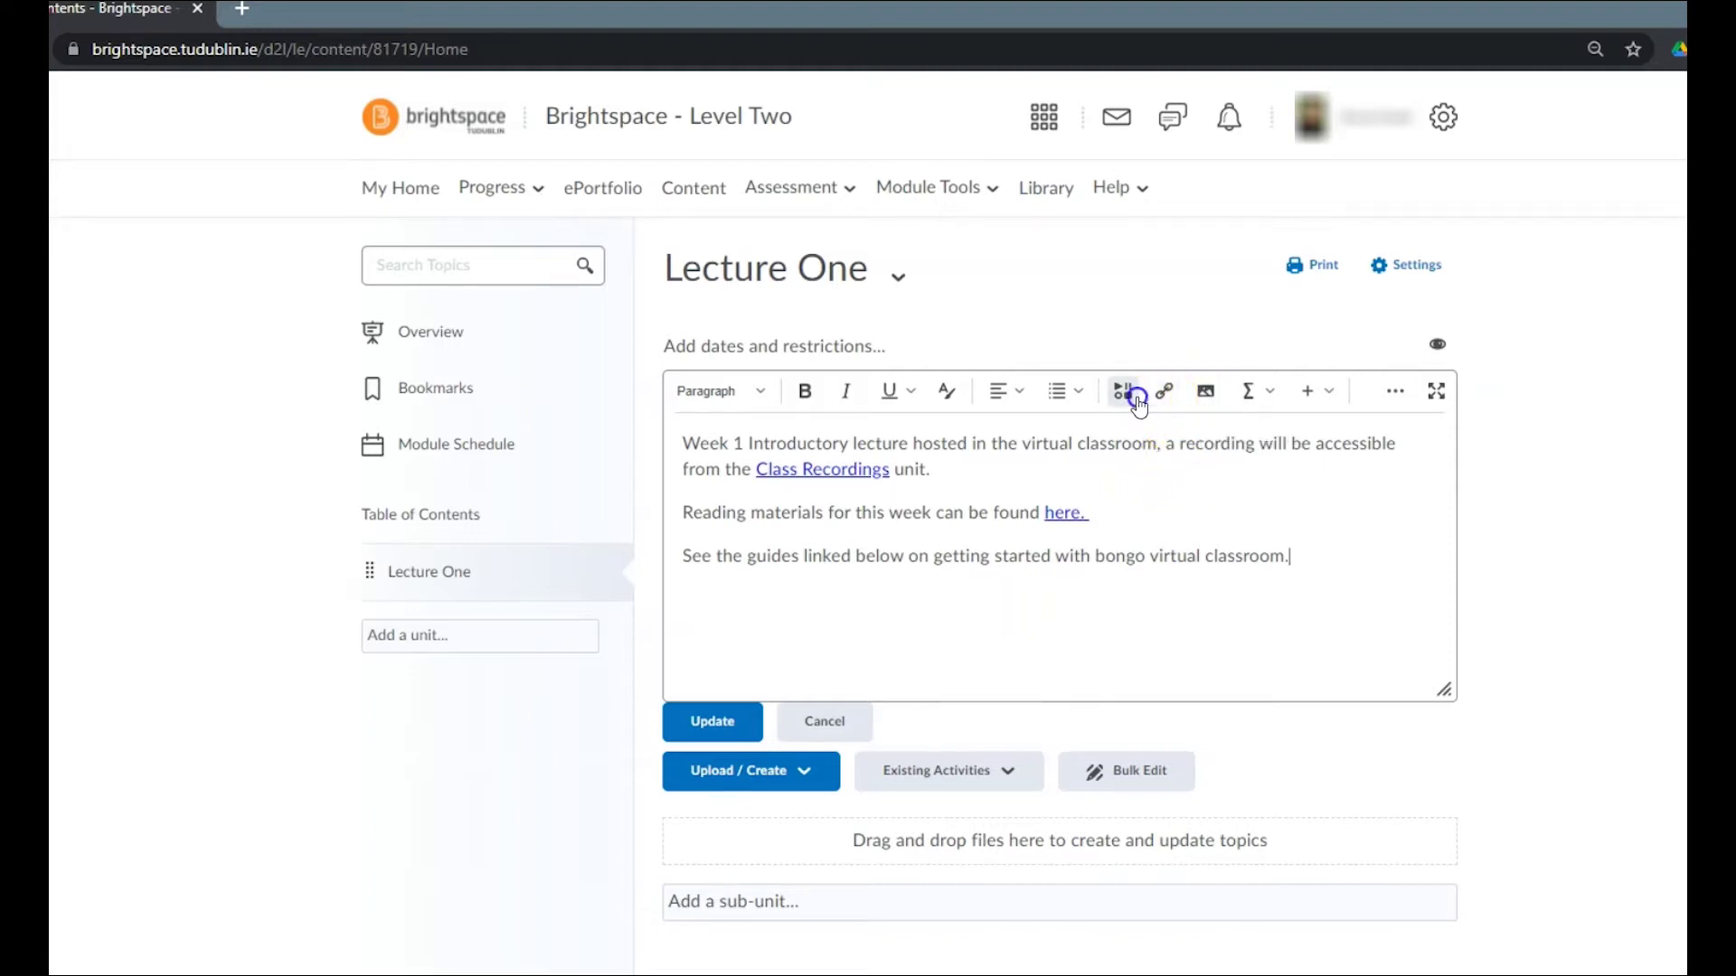
scroll(1115, 479, "down", 2)
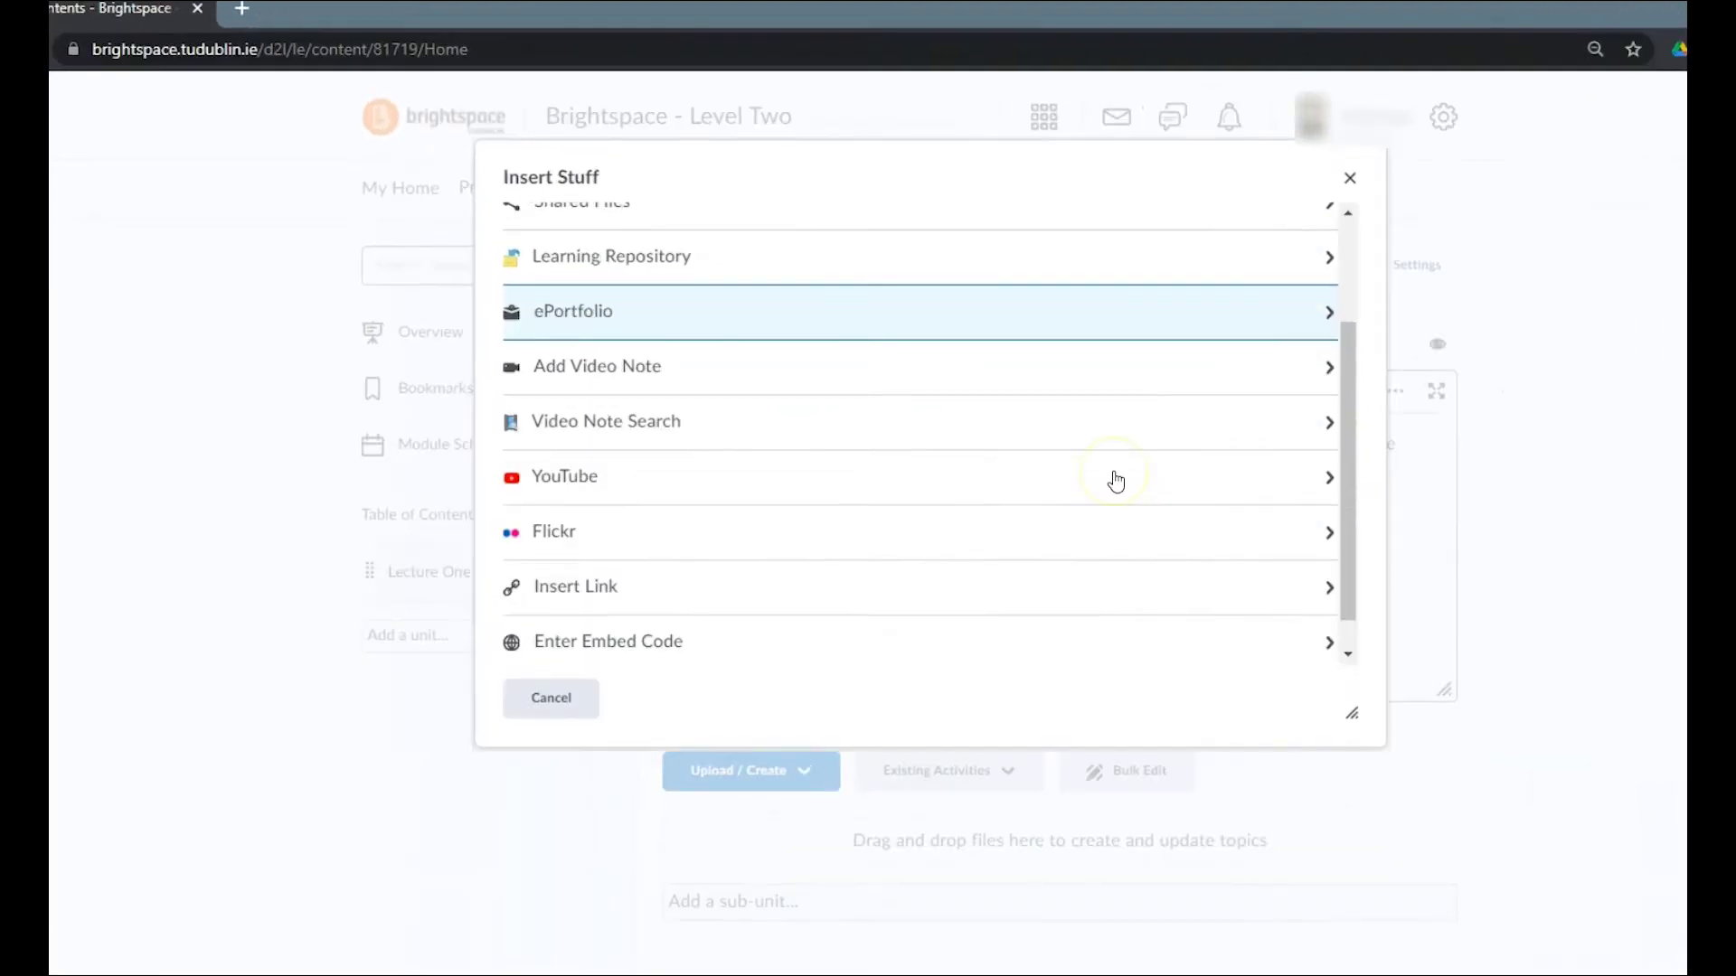
scroll(1116, 481, "up", 2)
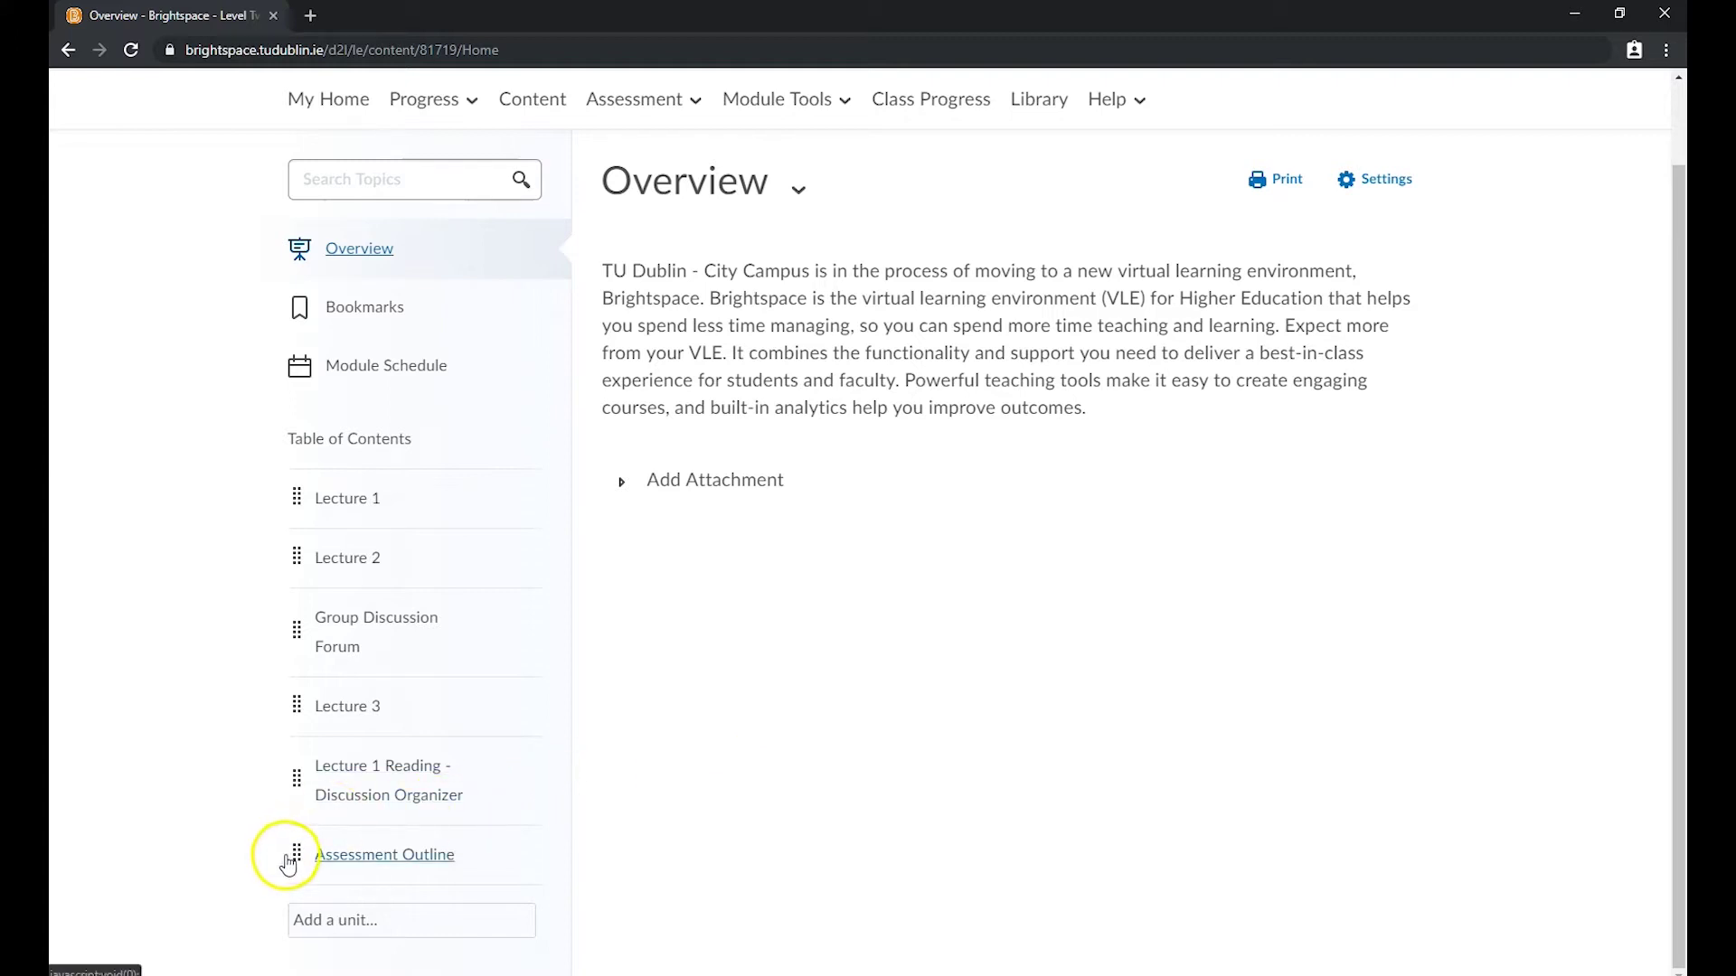
Step: Drag Assessment Outline above Lecture 1 and move Lecture 1 Reading up toward Lecture 1
left_click_drag(296, 854, 299, 486)
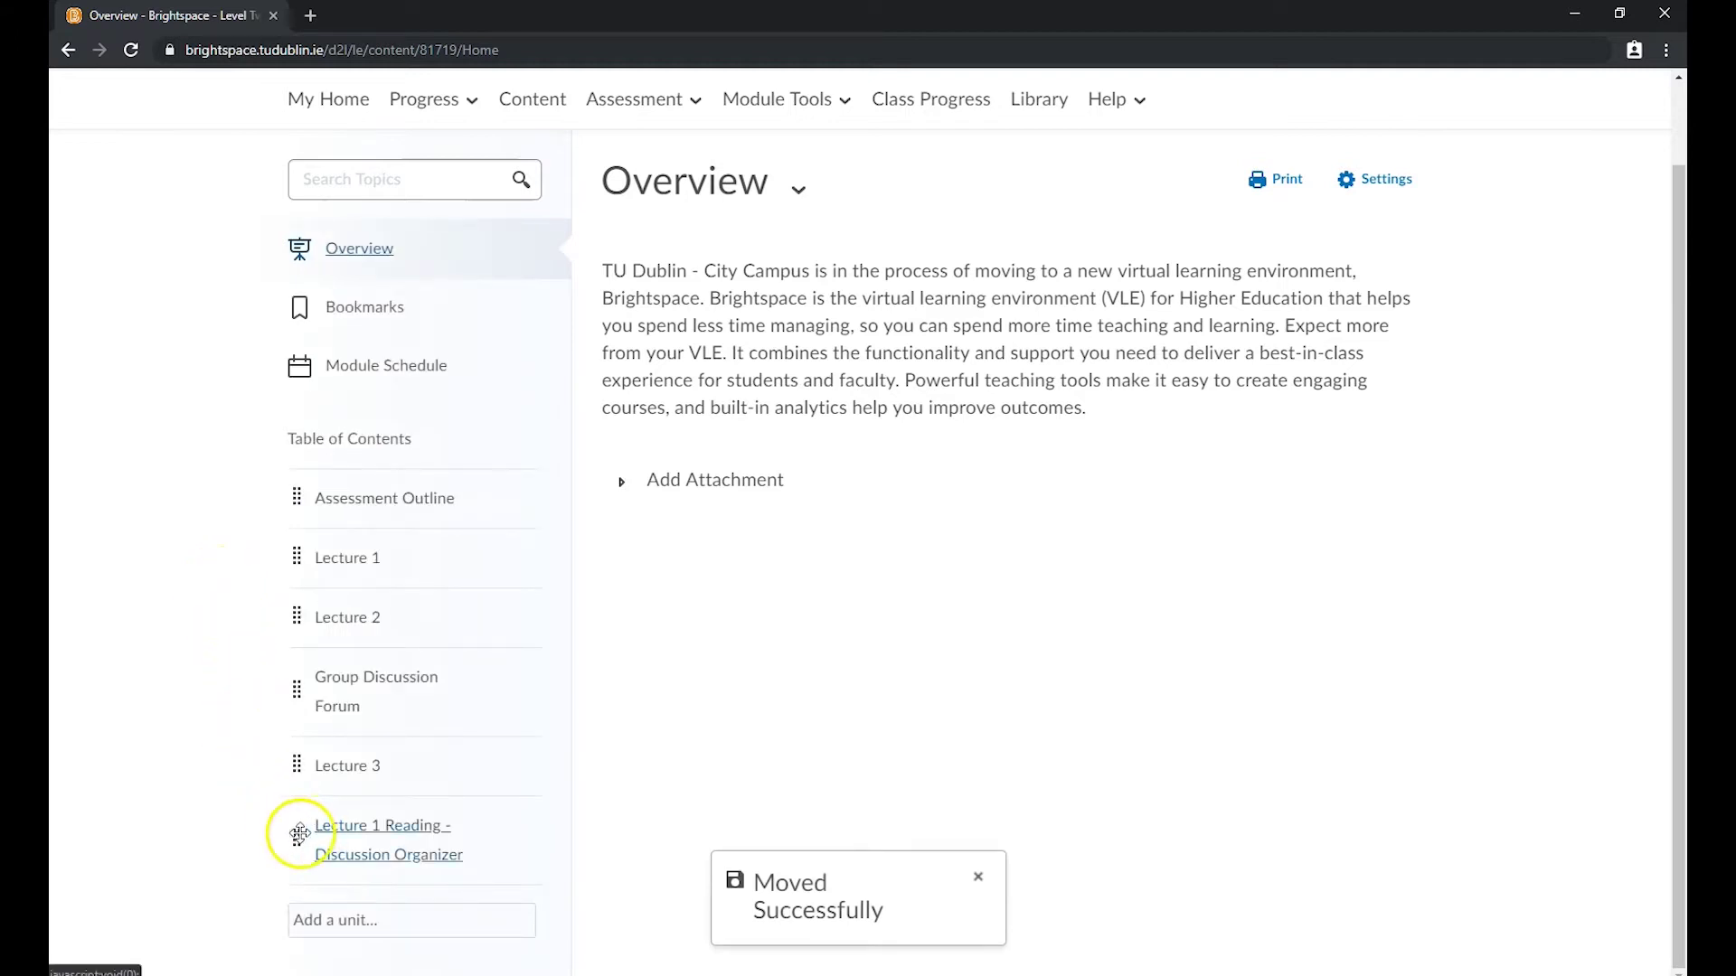
left_click_drag(312, 823, 380, 569)
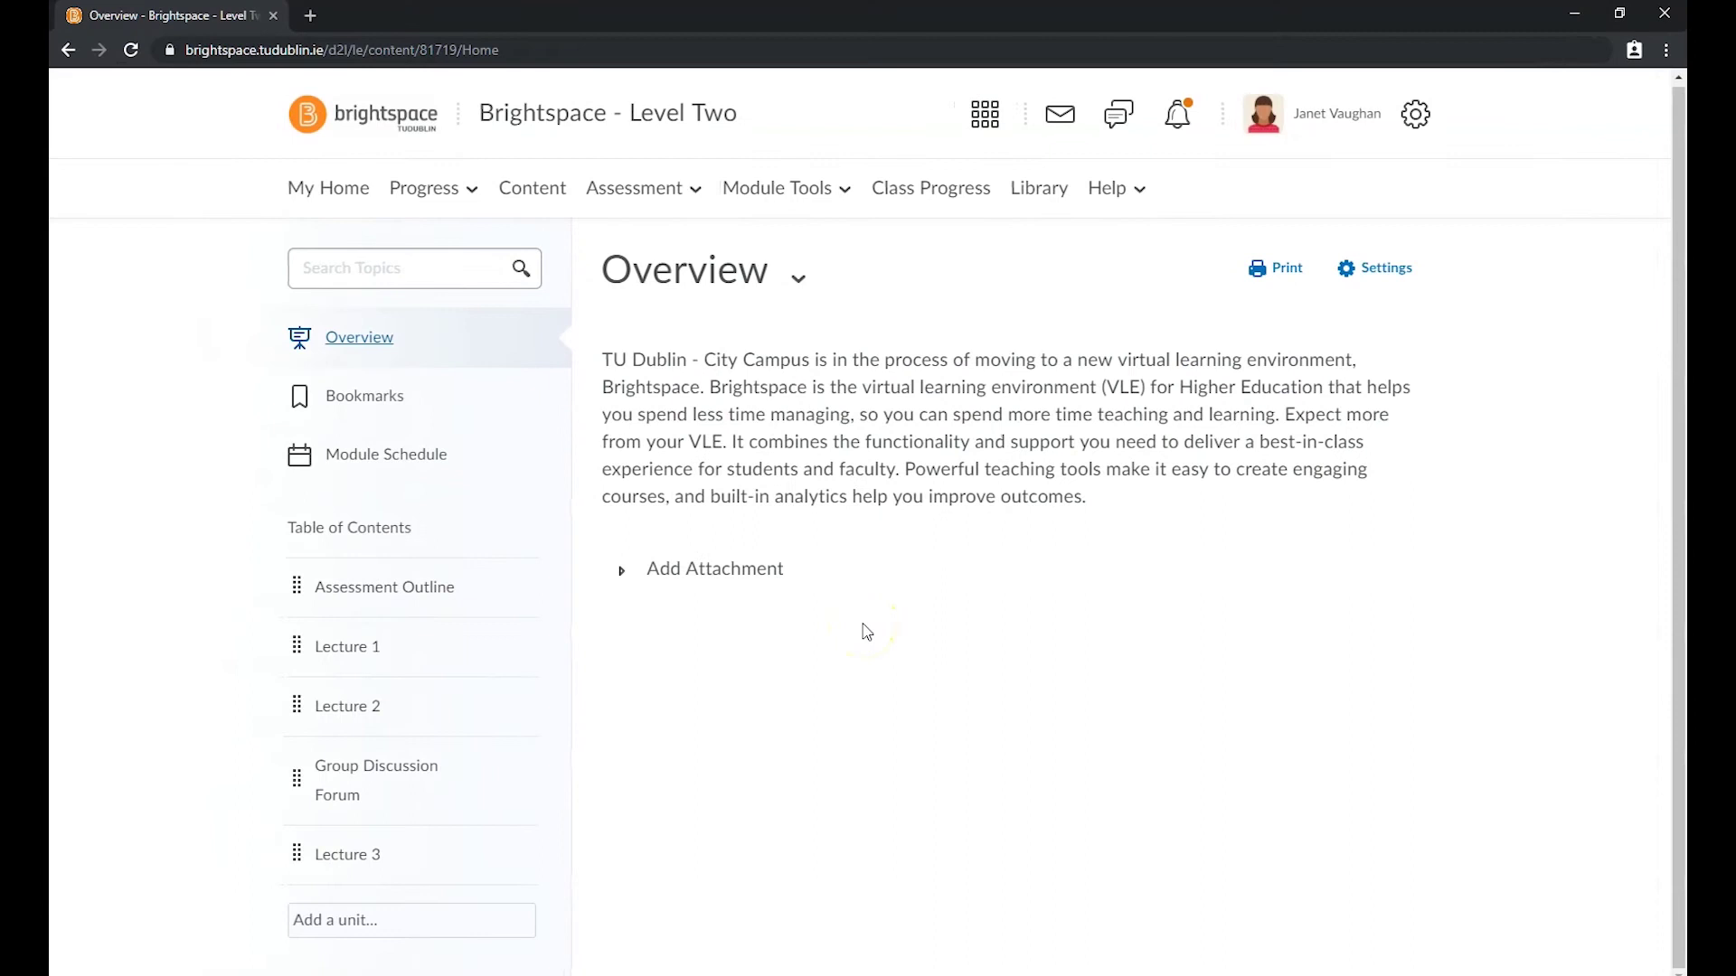
Step: Upload the 'Lecture 1 - Notes' Word file into Lecture 1 by dragging it from the desktop
left_click(367, 649)
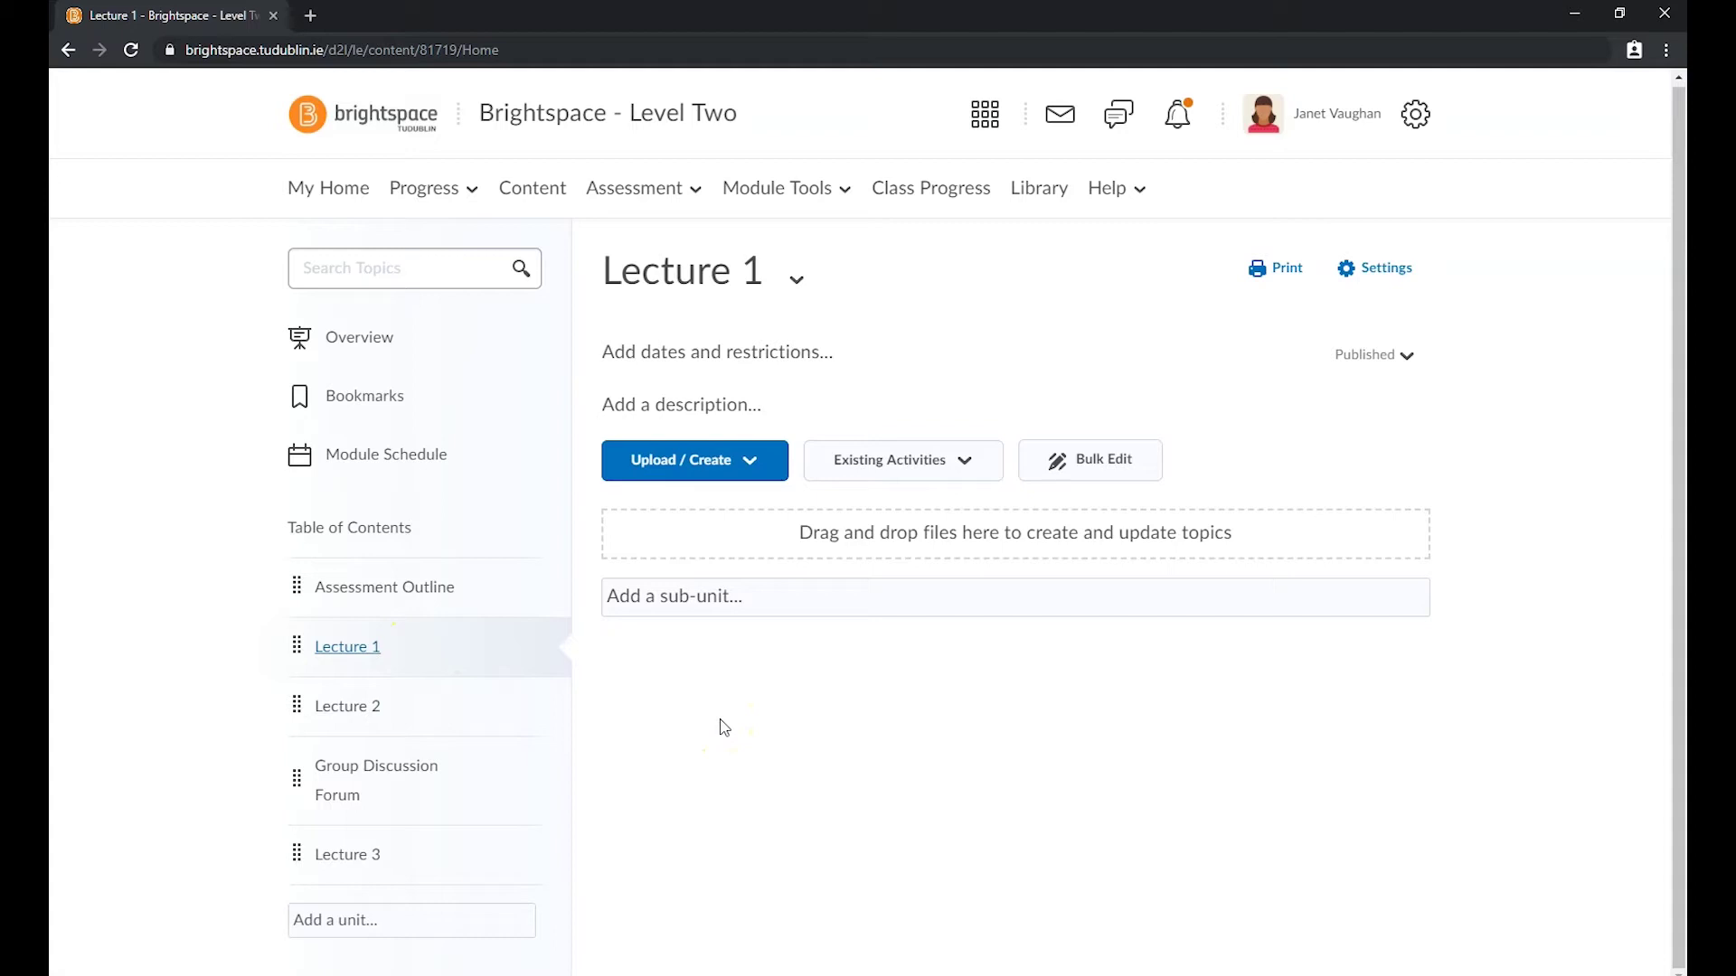
left_click(969, 856)
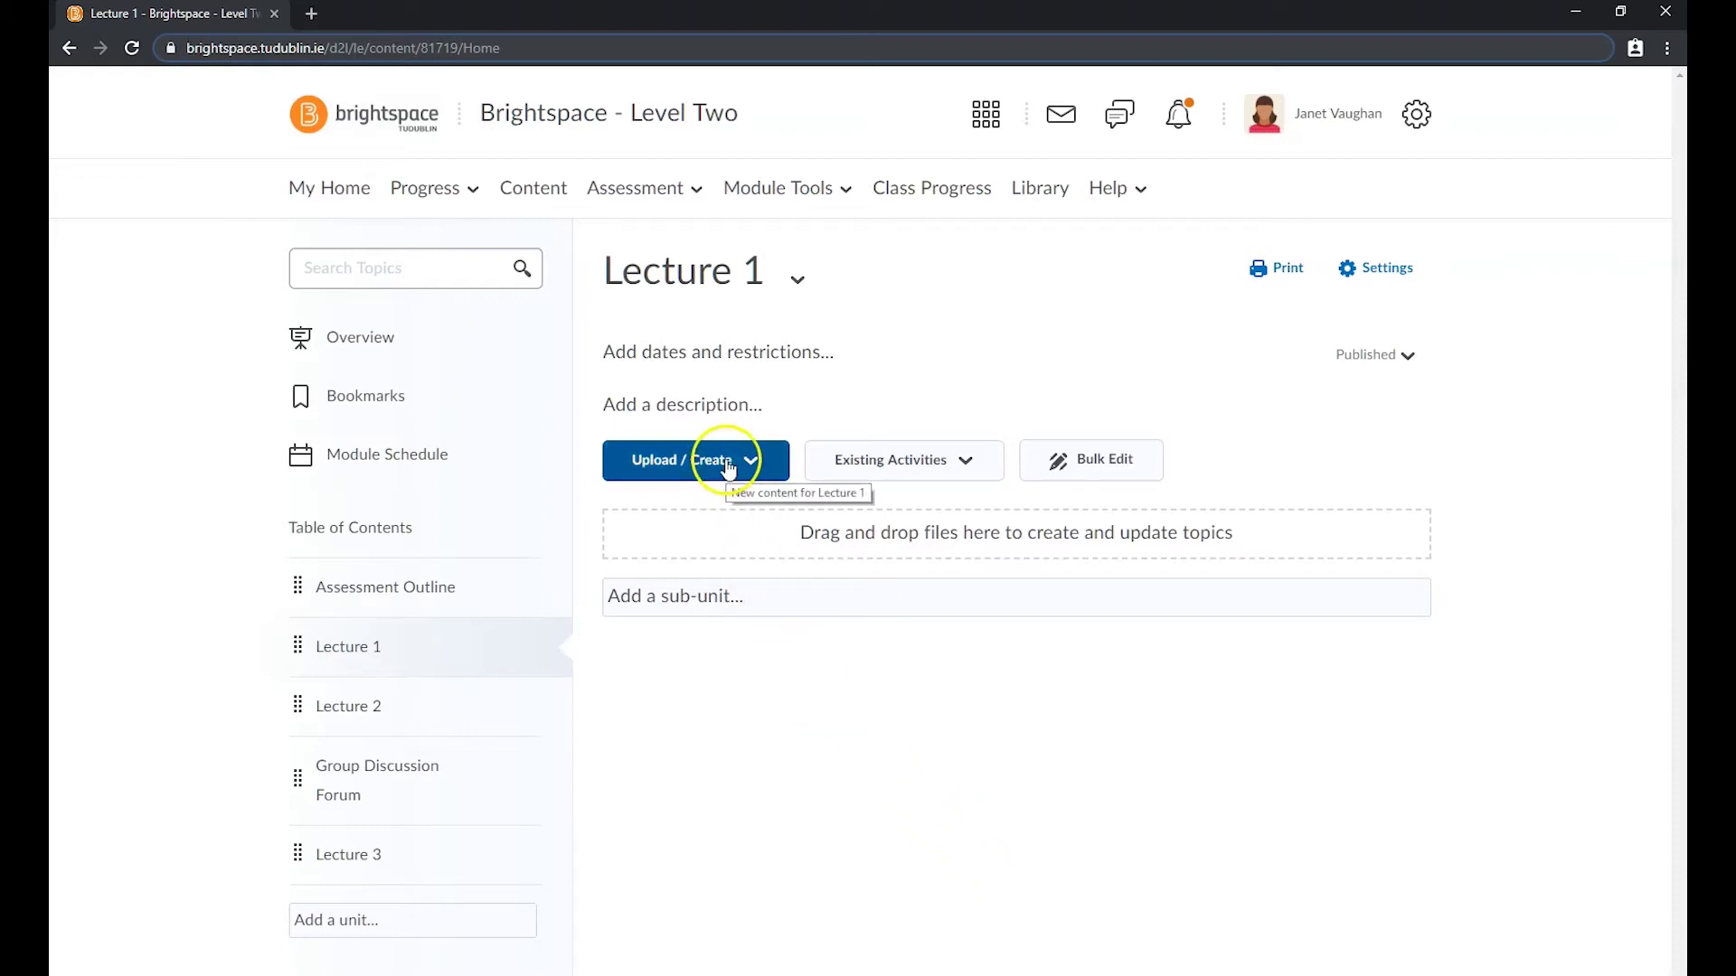
left_click(1612, 19)
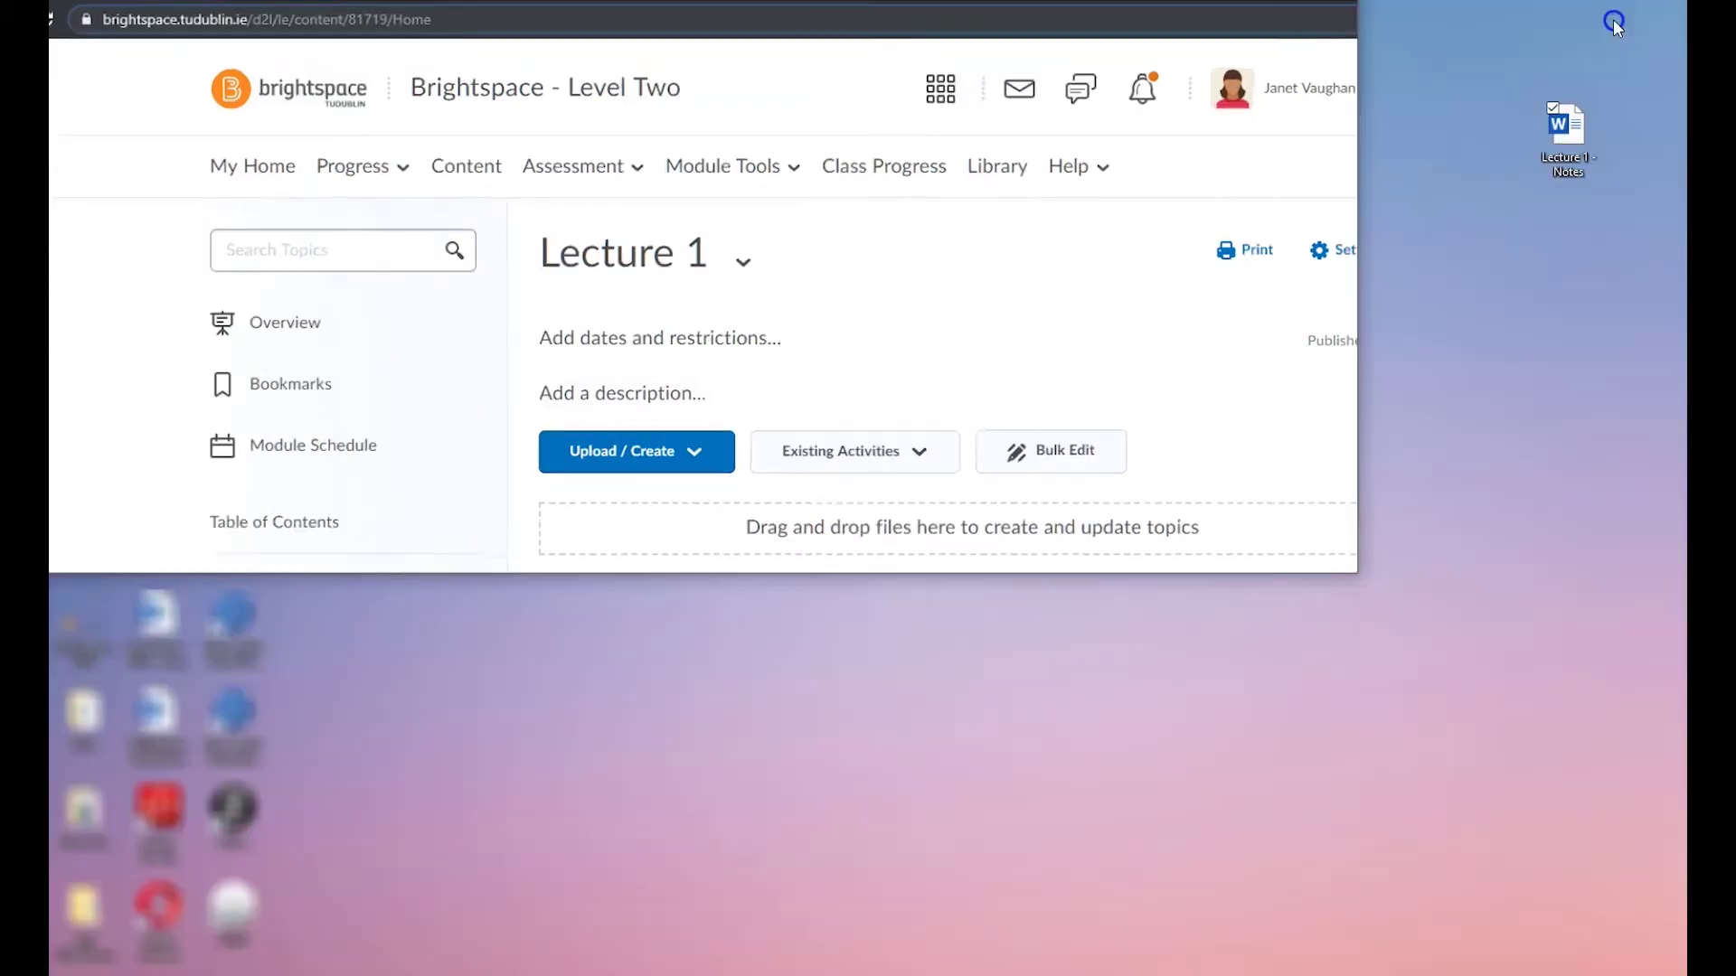
left_click_drag(1567, 136, 1029, 545)
scroll(1030, 546, "down", 4)
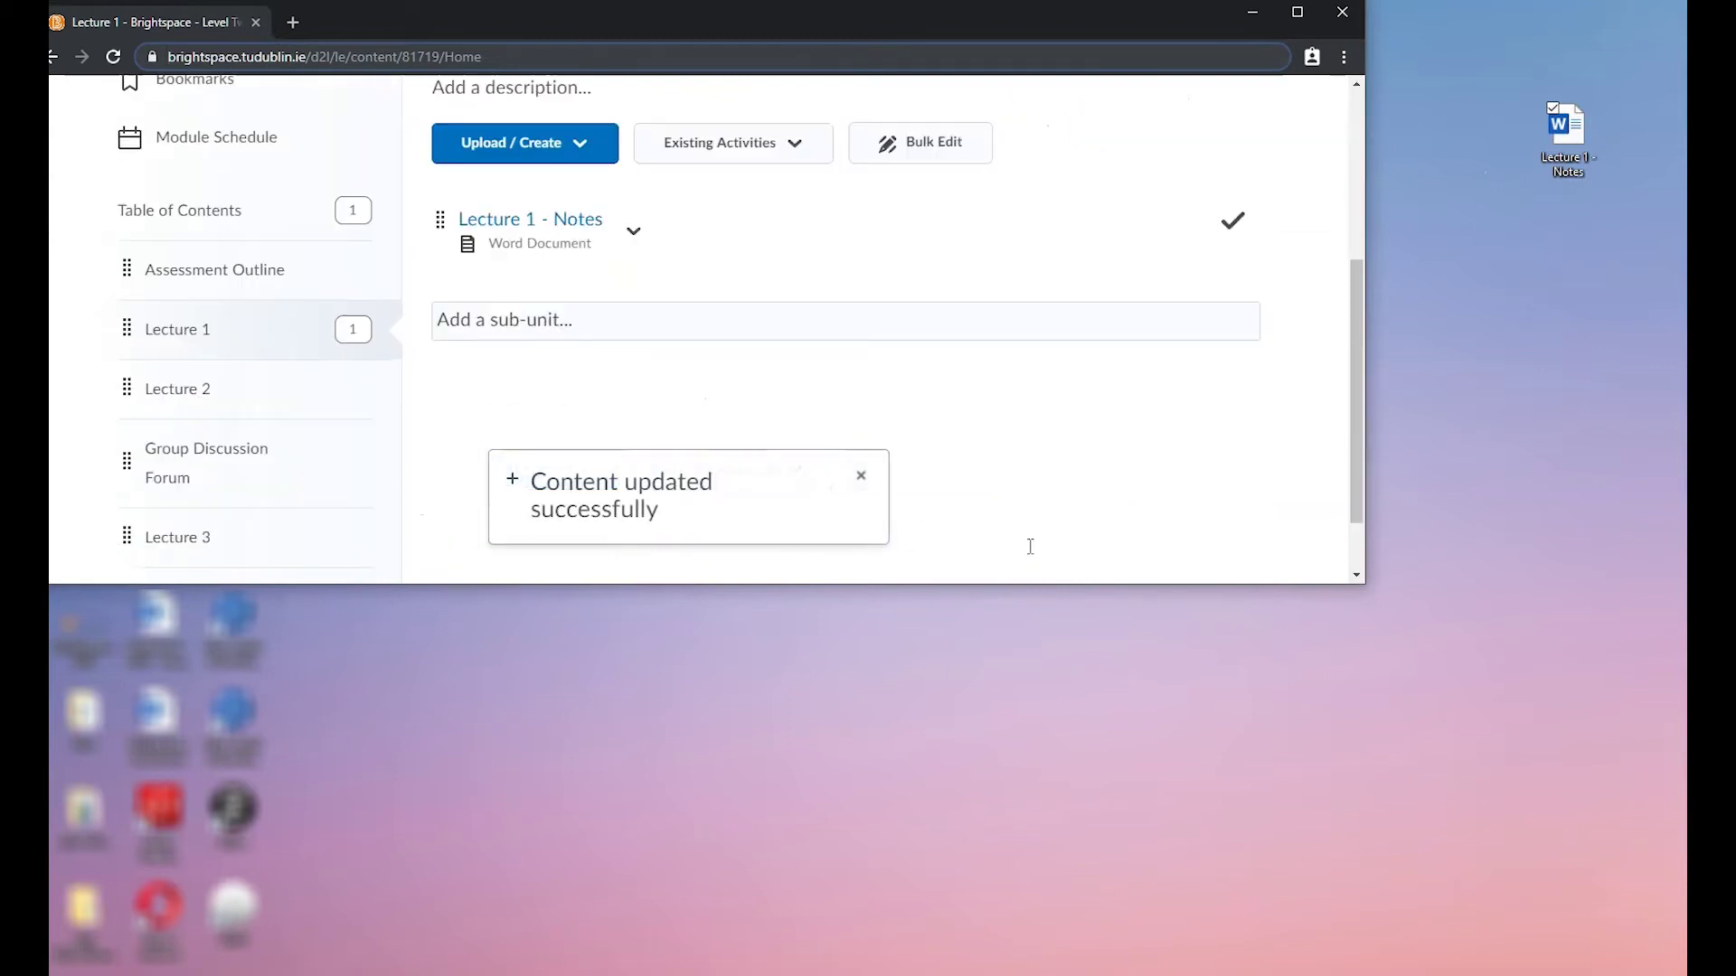
key("super+Up")
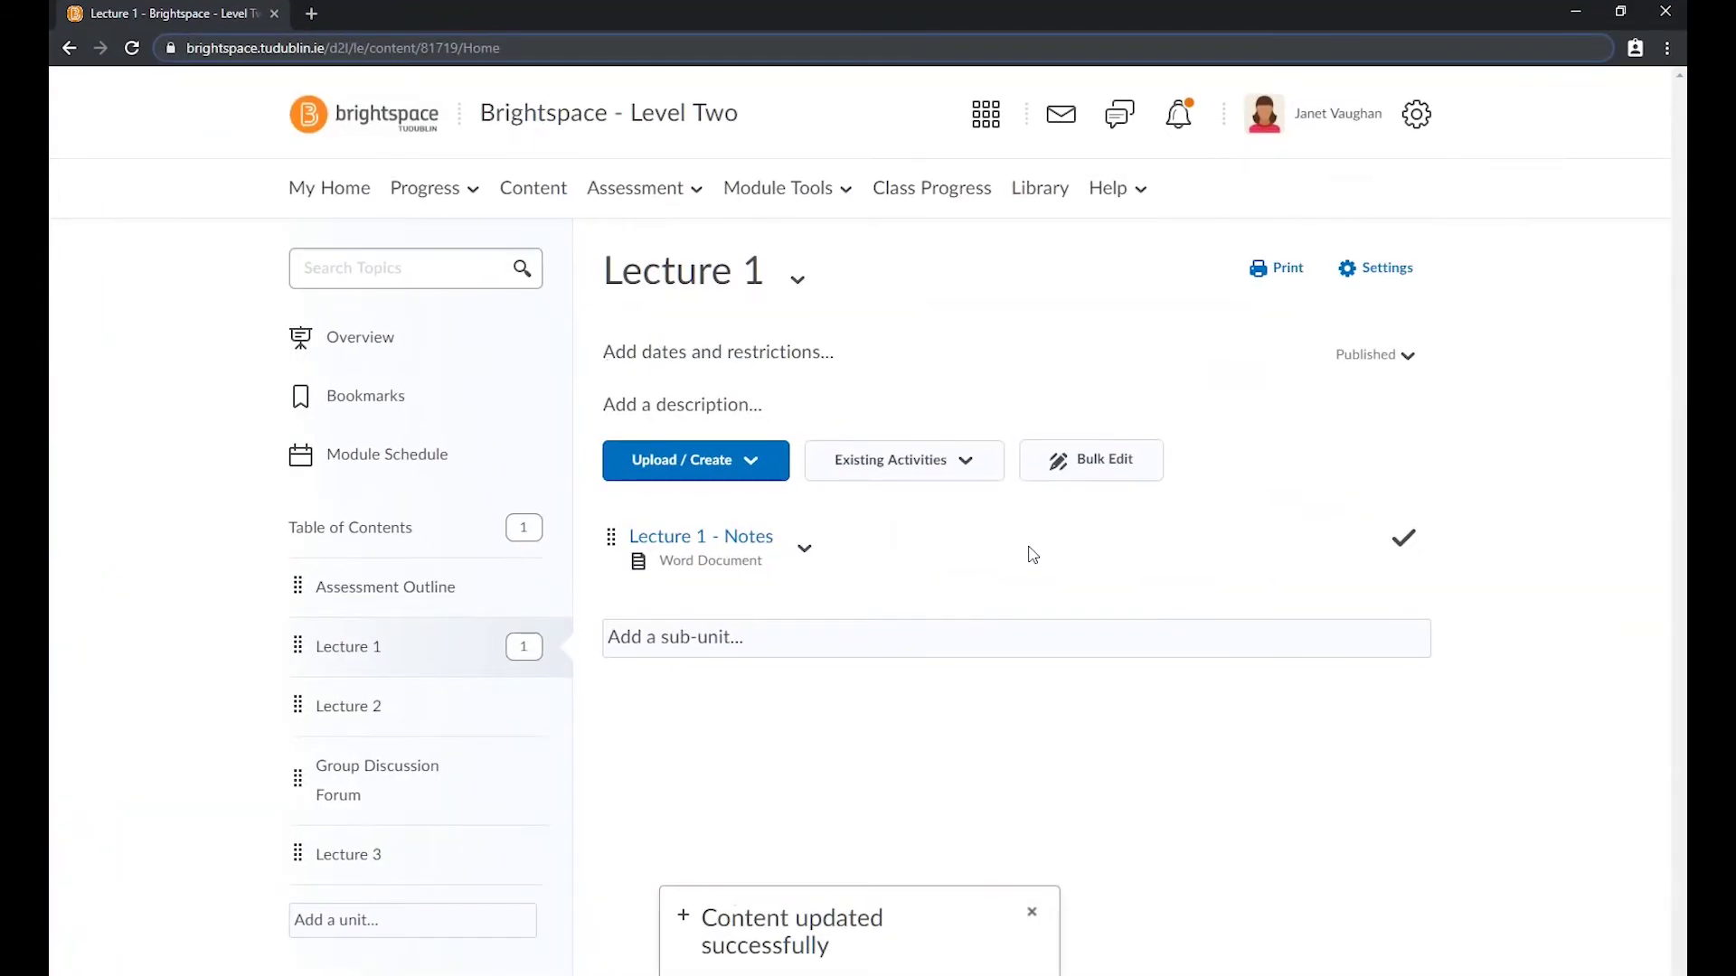
left_click(716, 459)
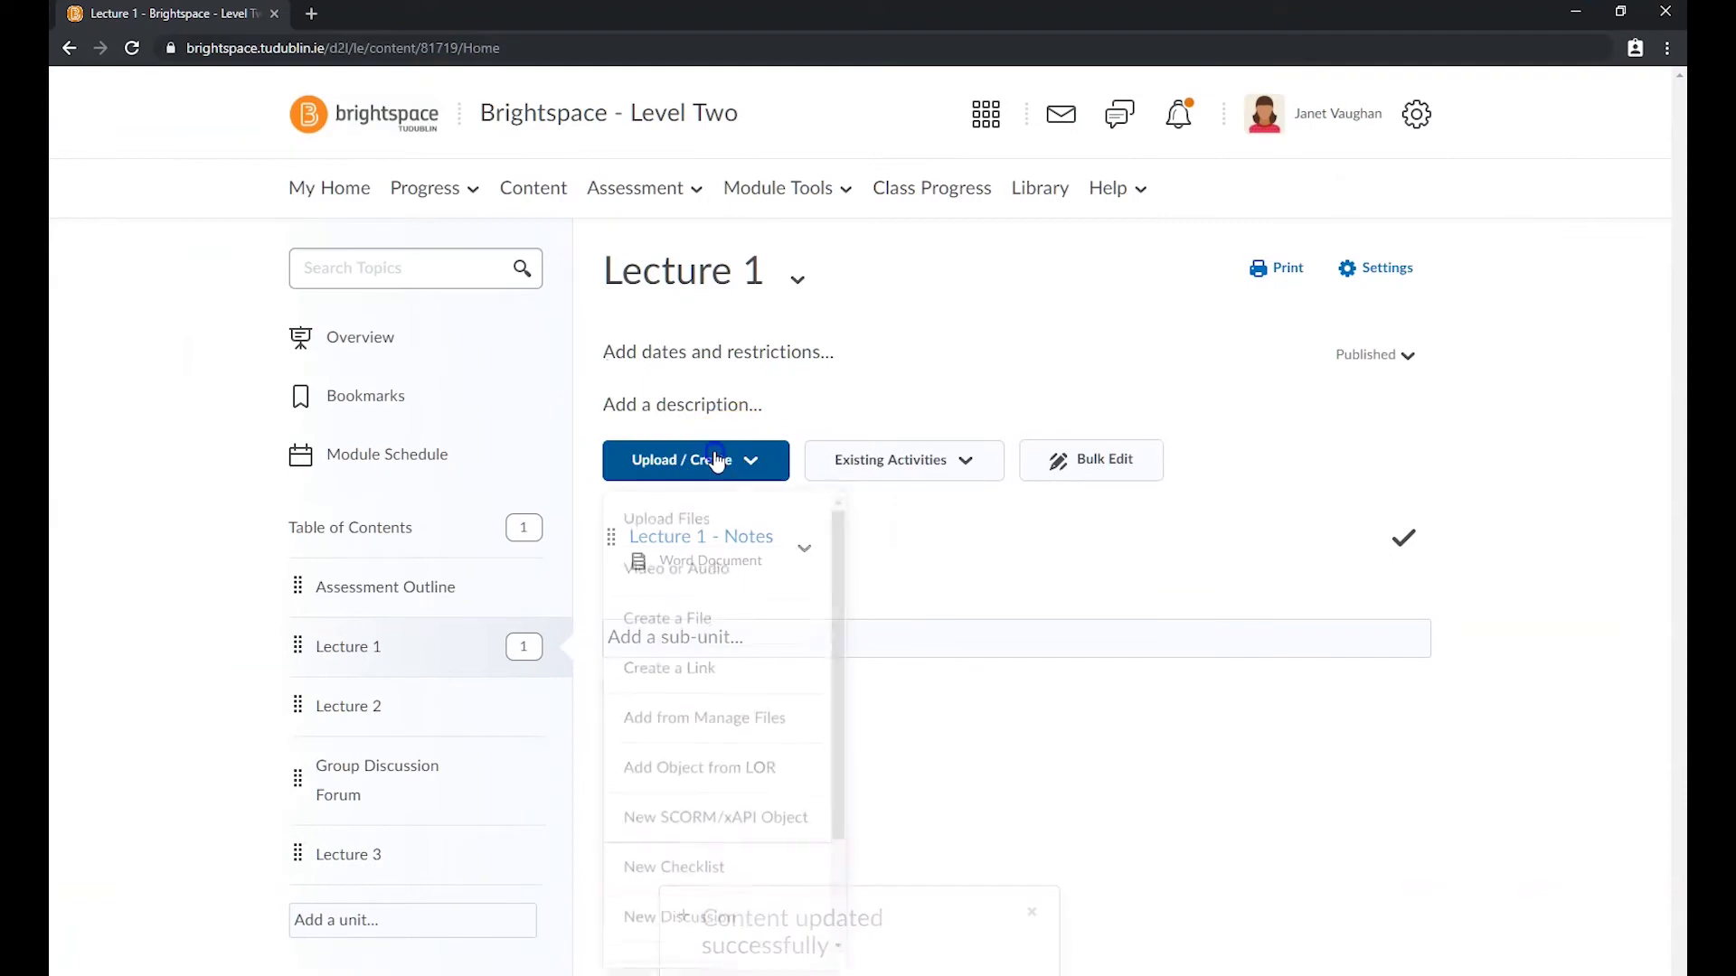
left_click(700, 518)
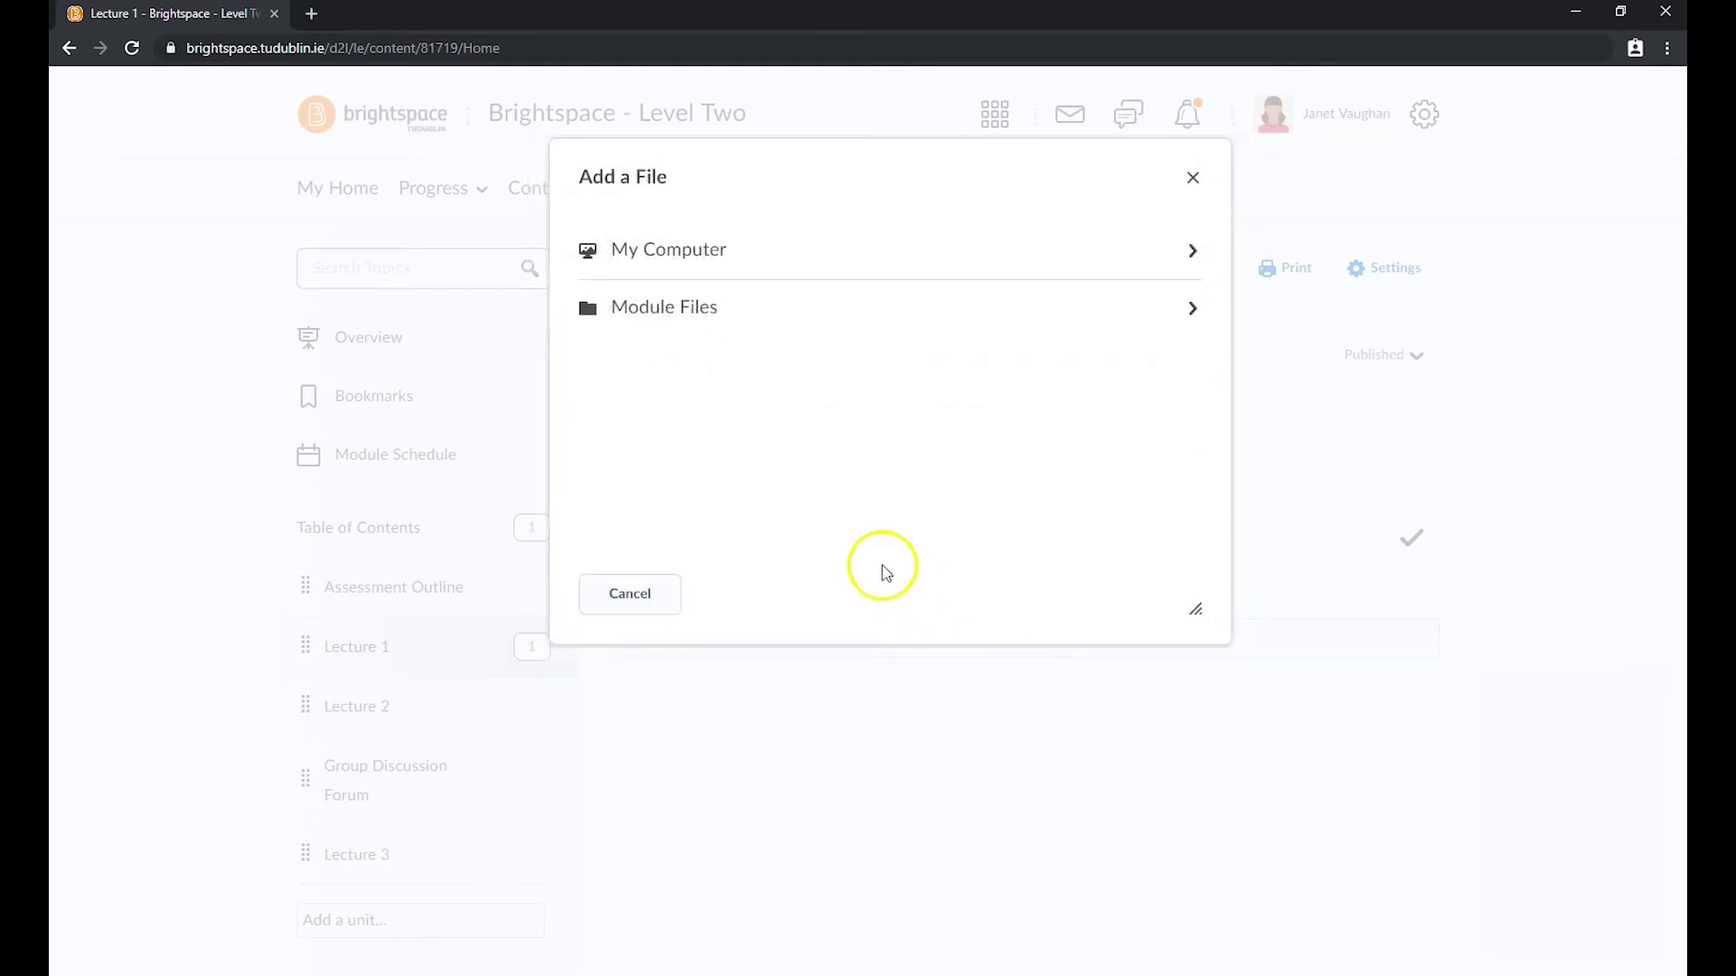
left_click(656, 264)
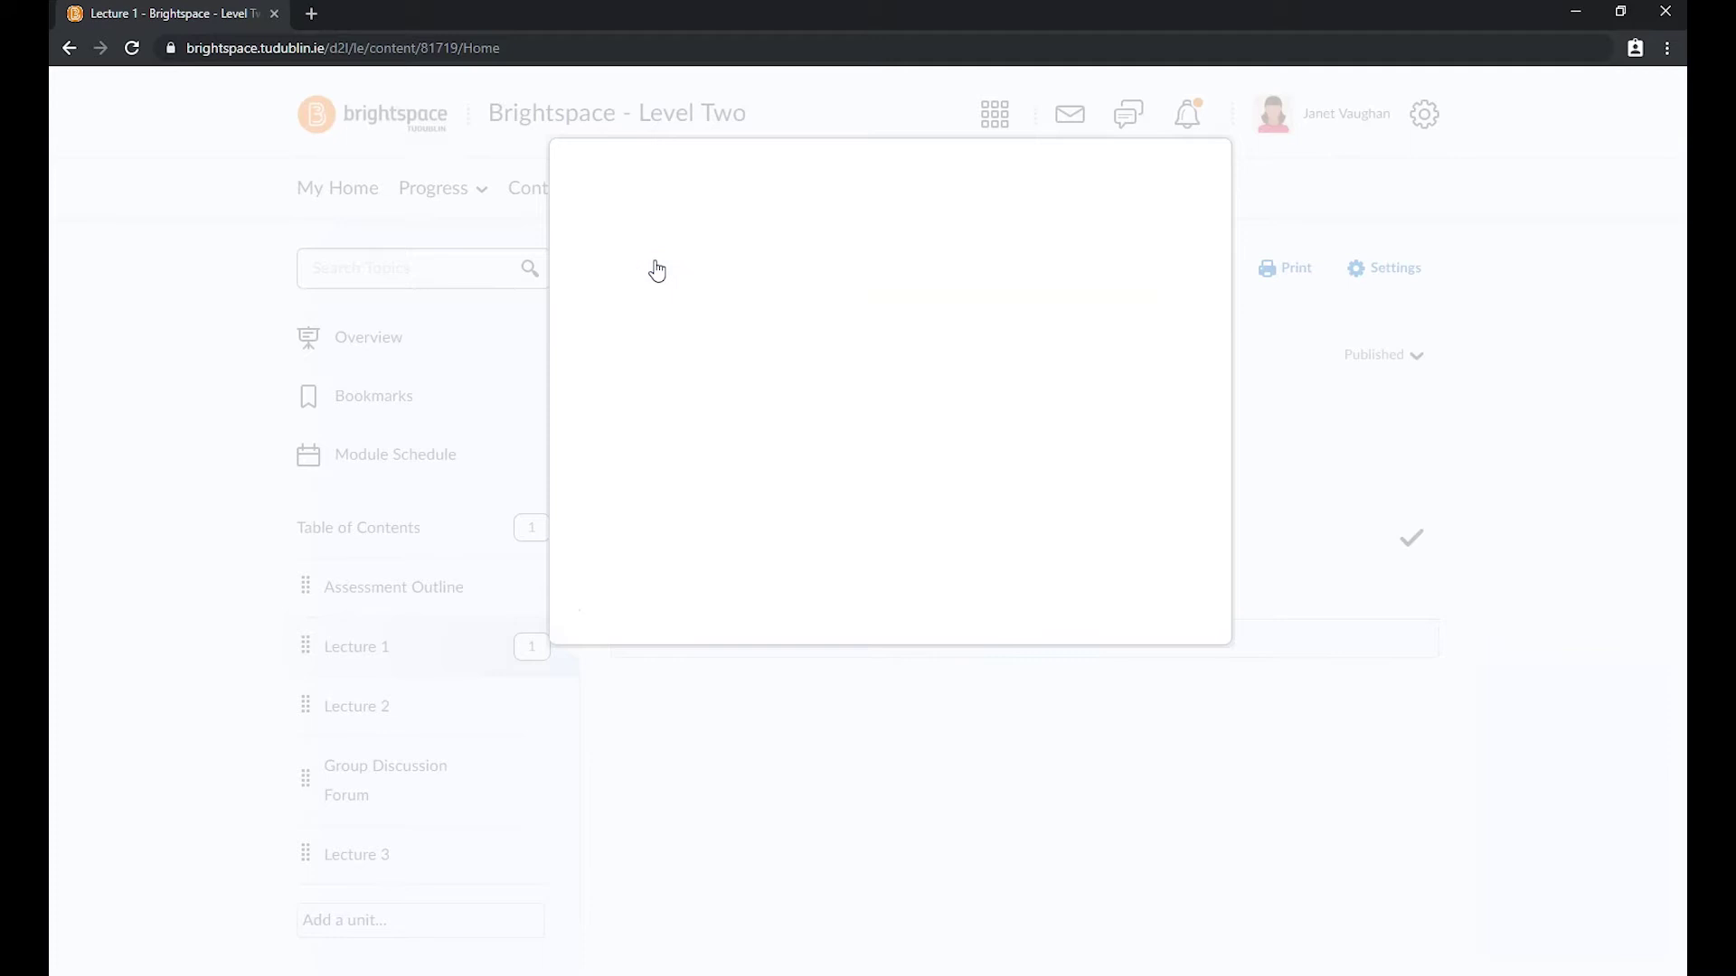
left_click(660, 274)
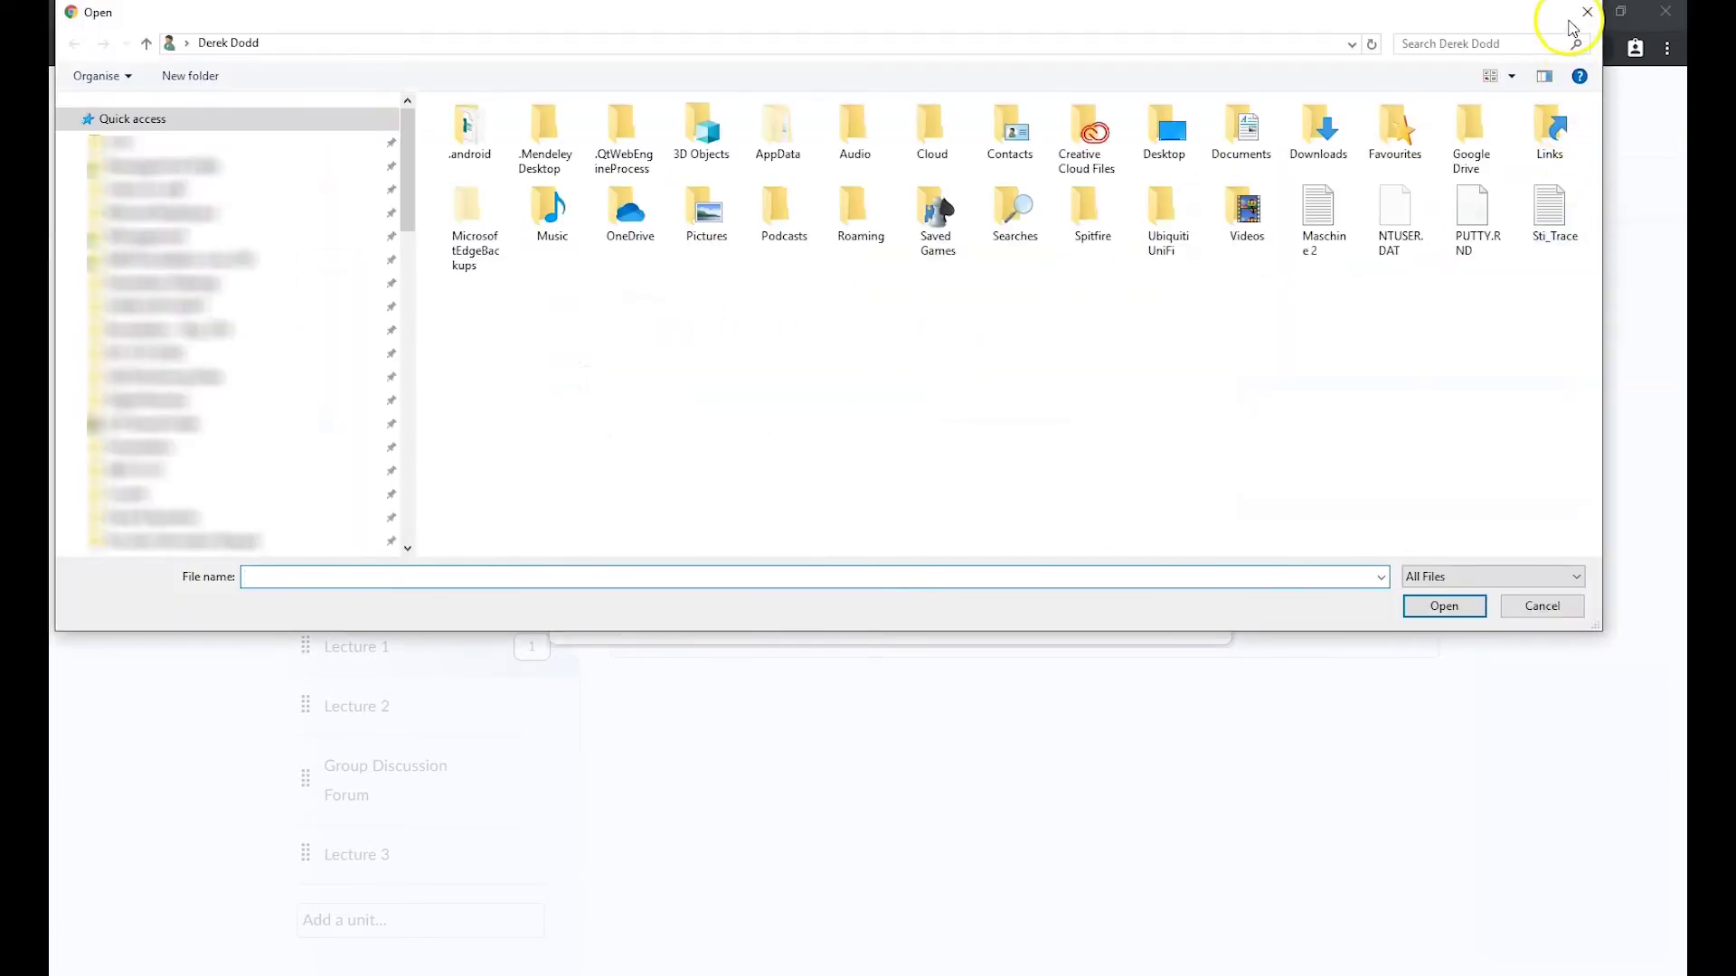
left_click(1586, 12)
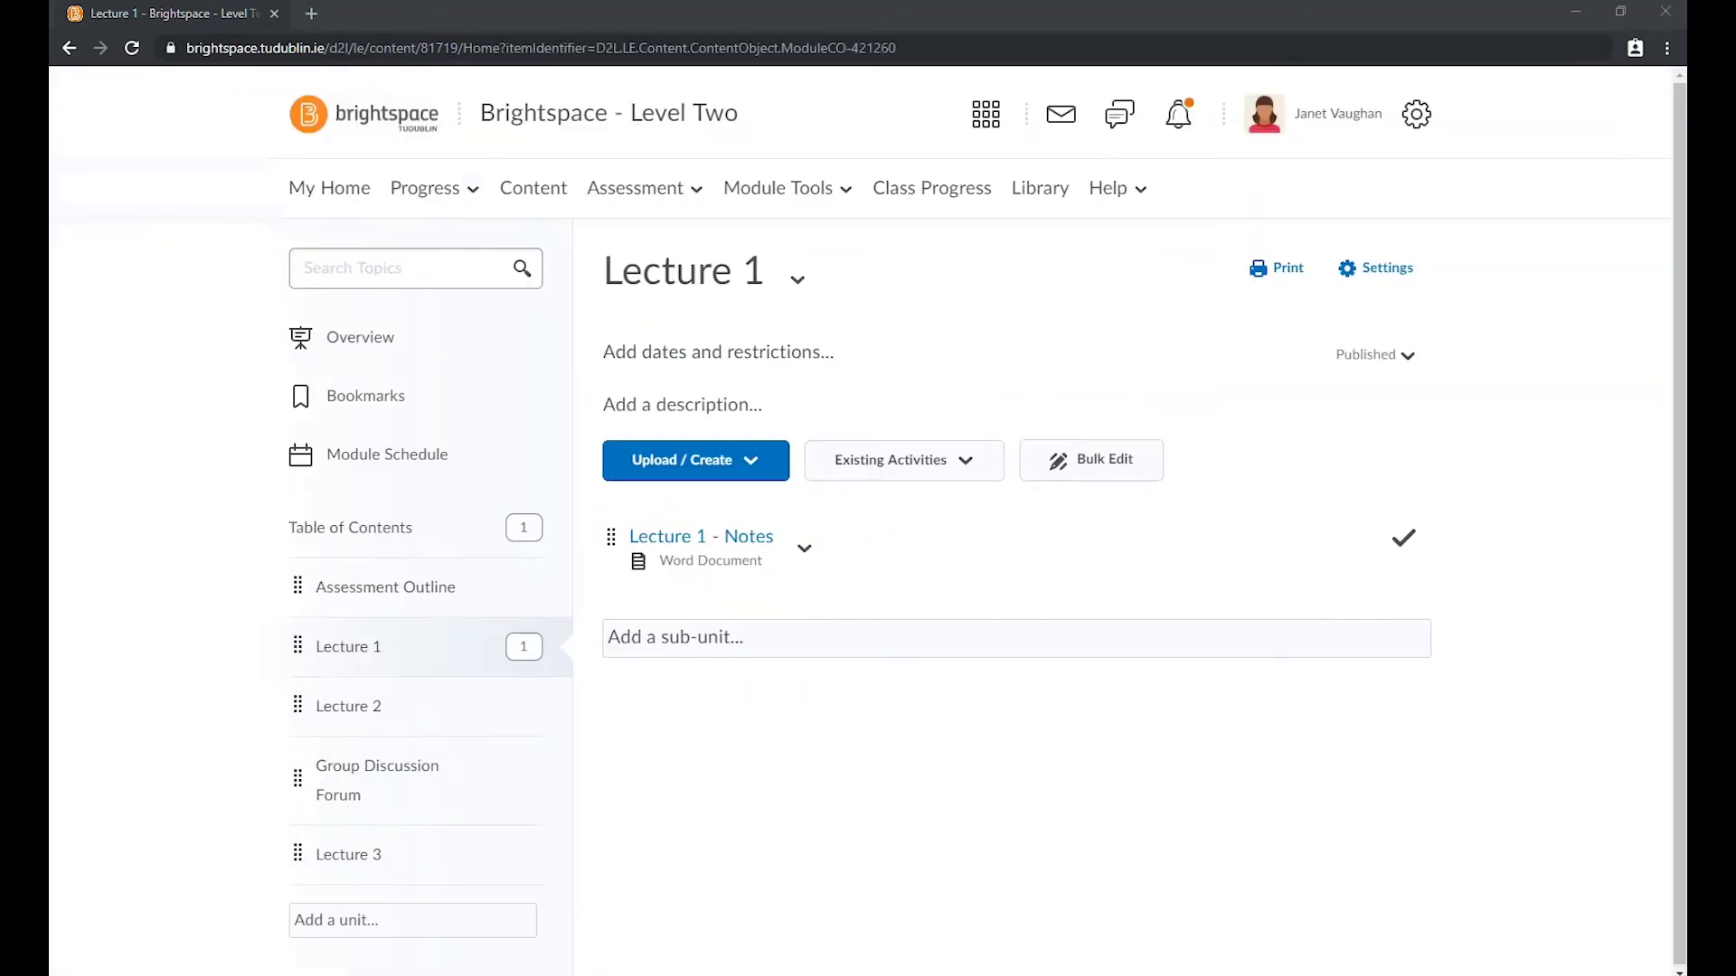
Step: Embed the YouTube question-delivery video in Lecture 1 as a Video or Audio topic
left_click(707, 471)
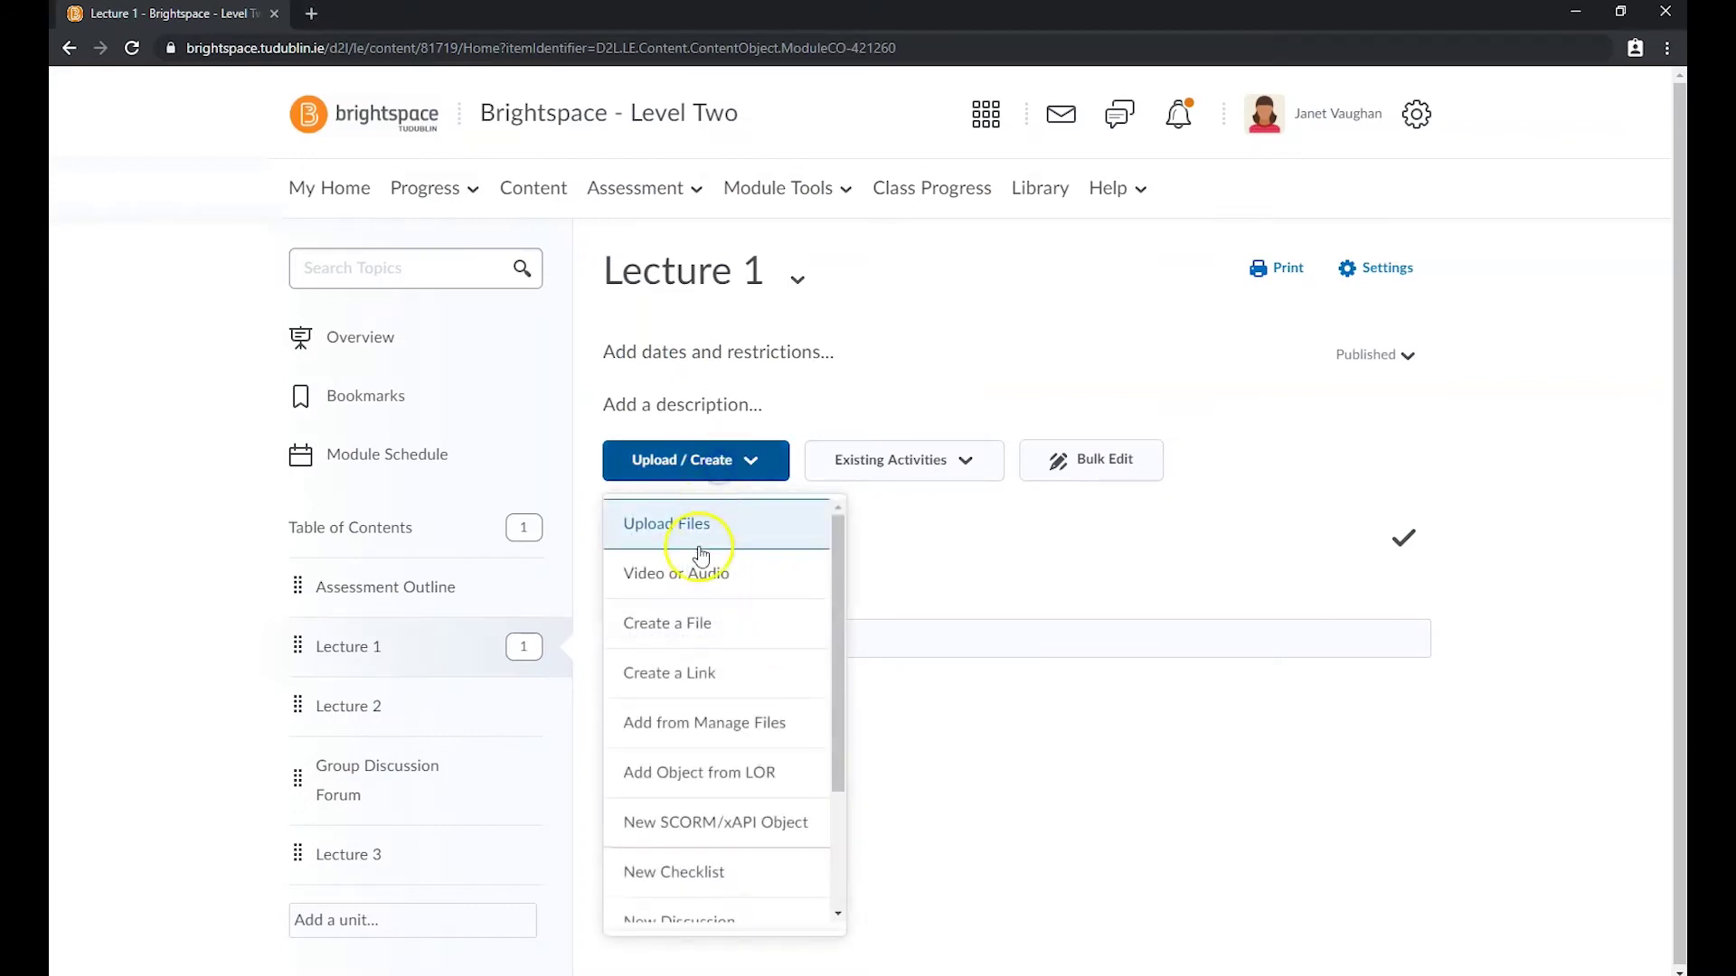
left_click(702, 569)
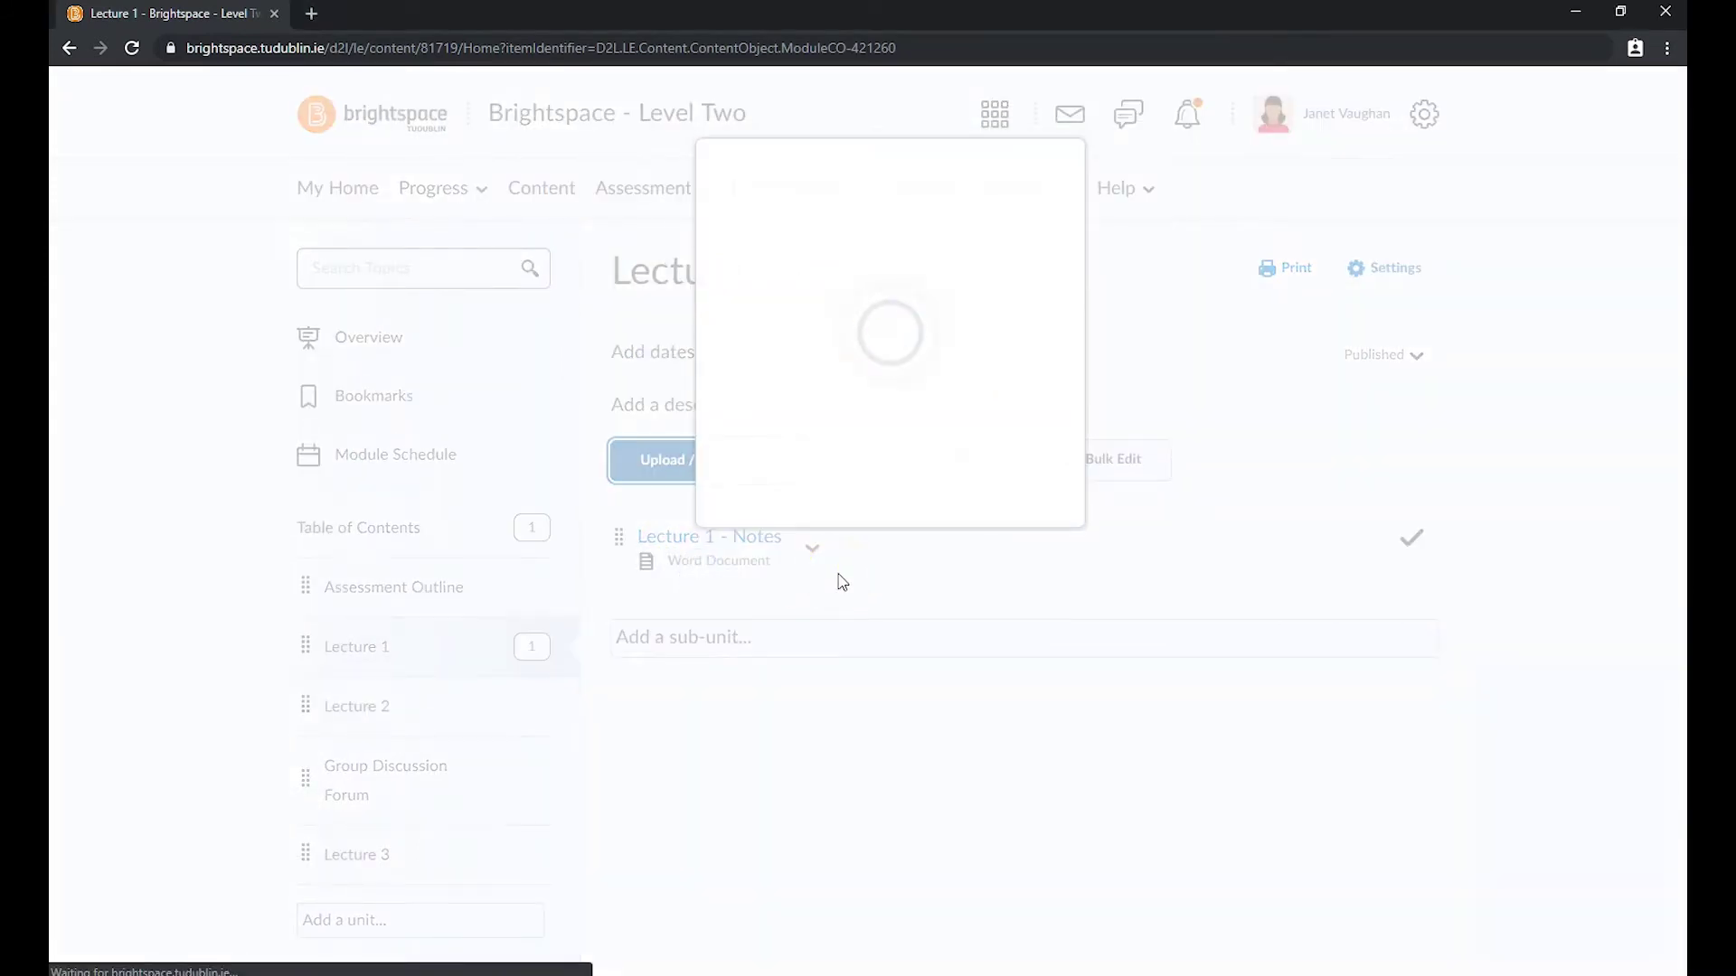
left_click(710, 313)
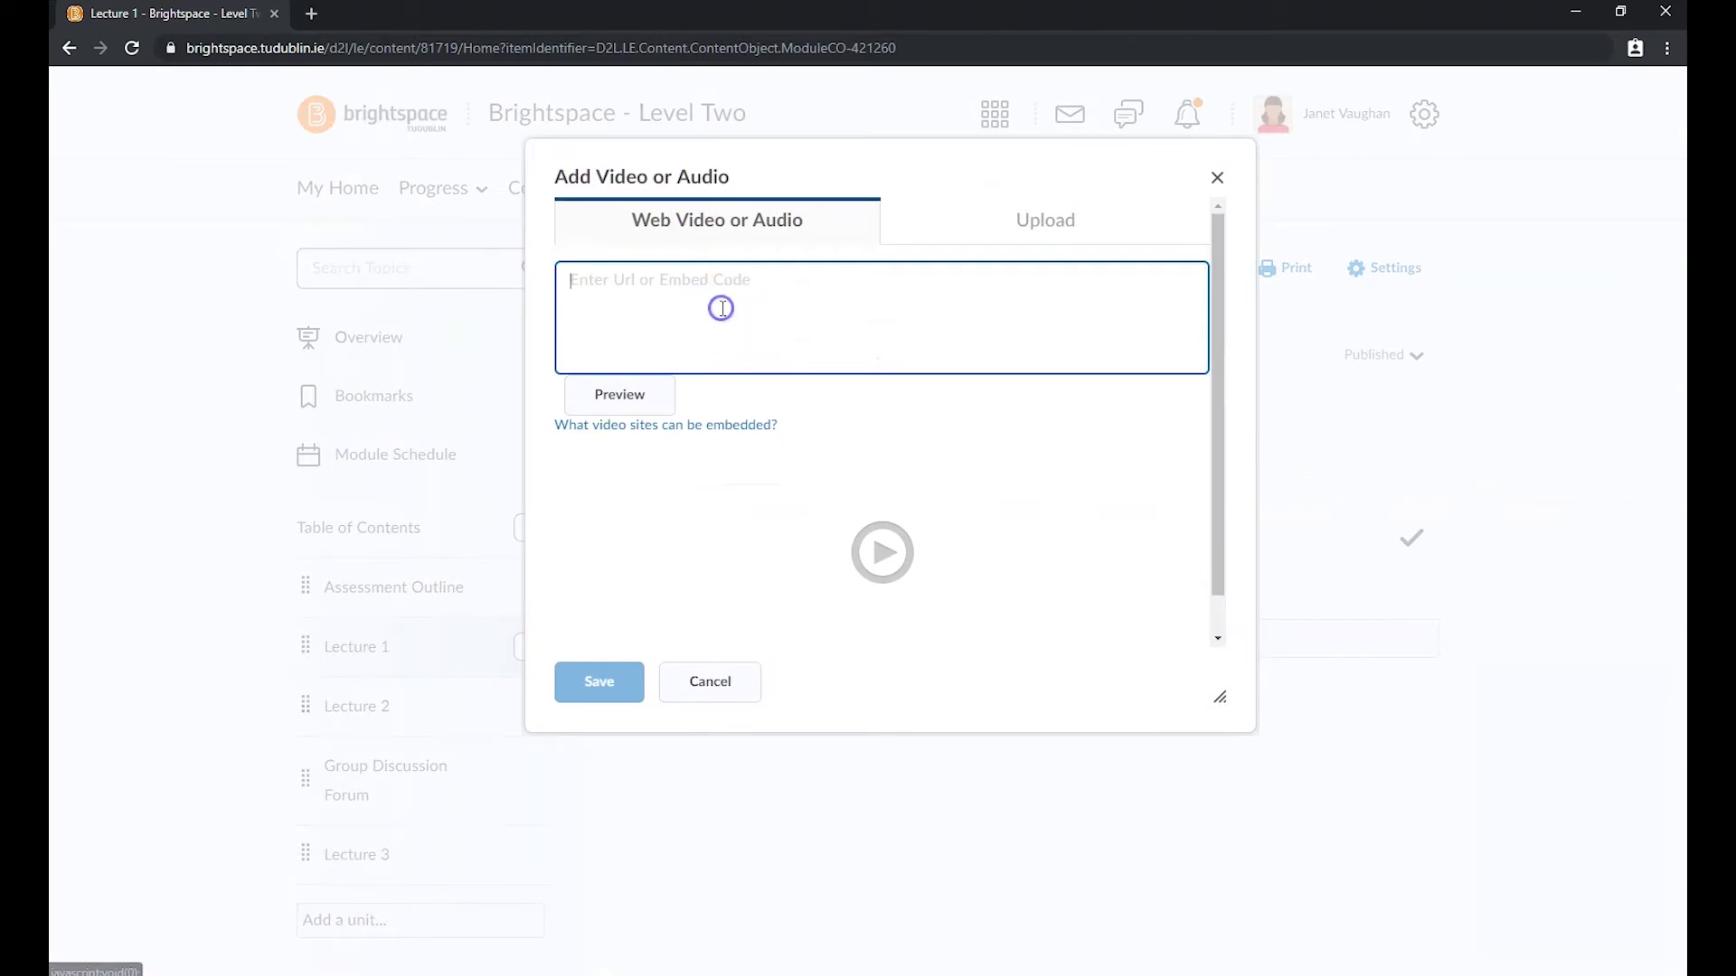
type("<iframe width=\"1189\" height=\"669\" src=\"https://www.youtube.com/embed/q8_zXpNGRrw\" frameborder=\"0\" allow=\"accelerometer; autoplay; encrypted-media; gyroscope; picture-in-picture\" allowfullscreen></iframe>")
left_click(619, 402)
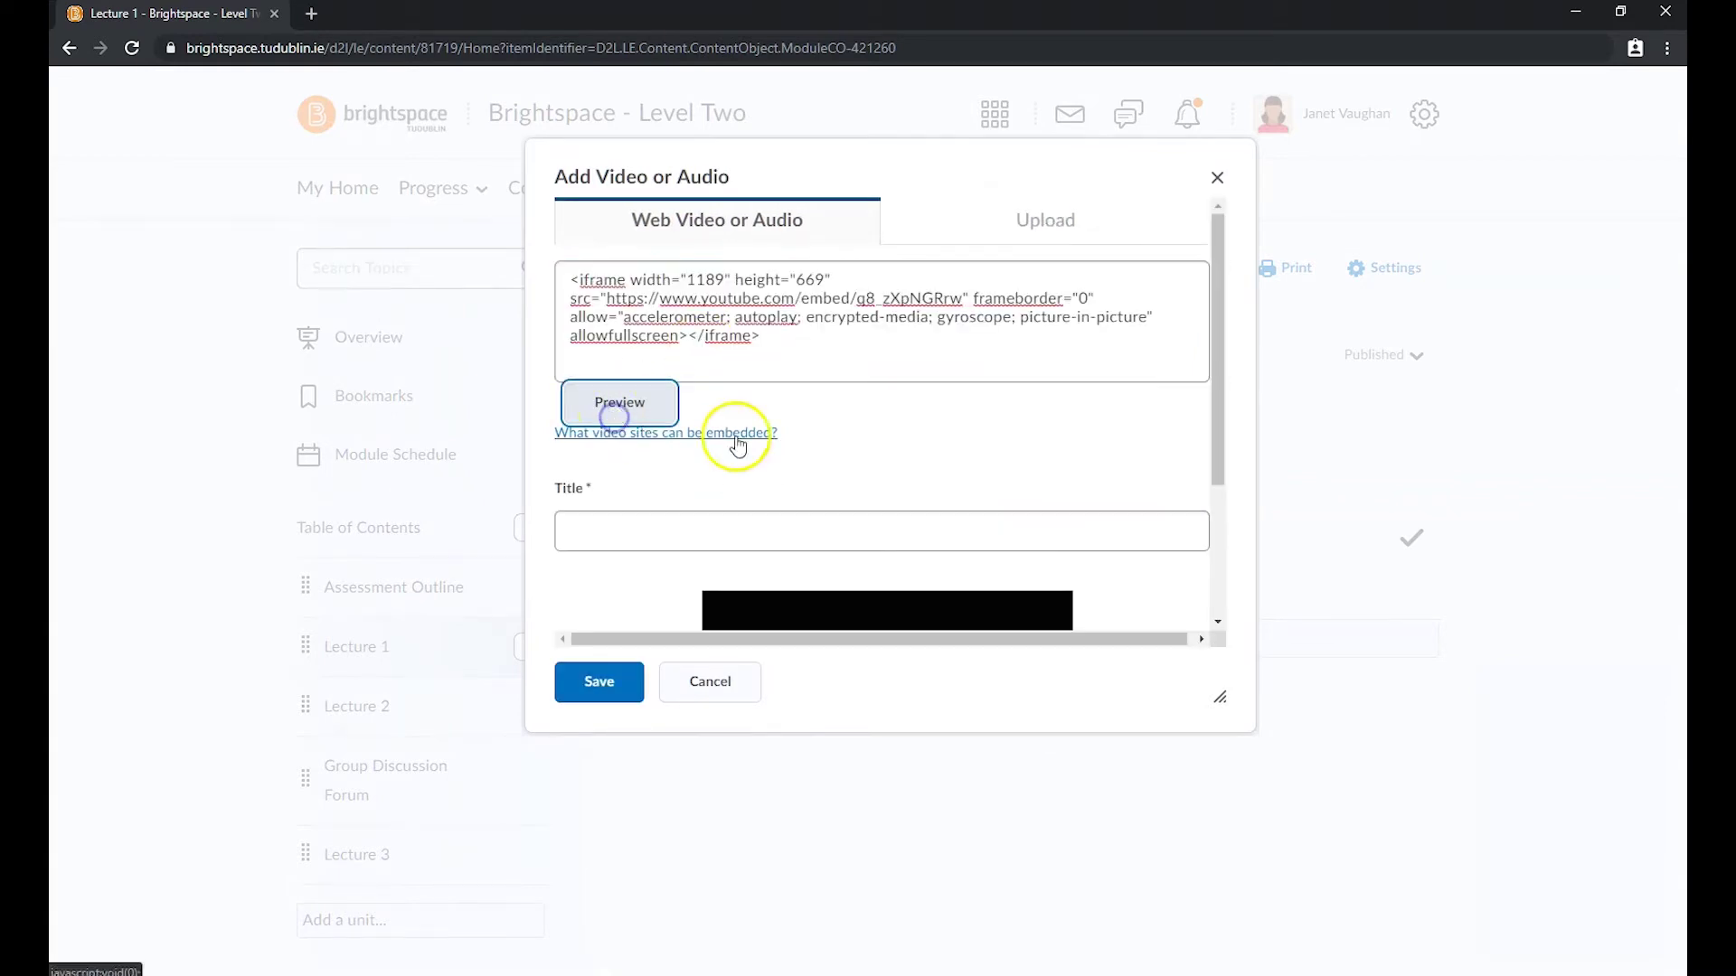
scroll(885, 458, "down", 3)
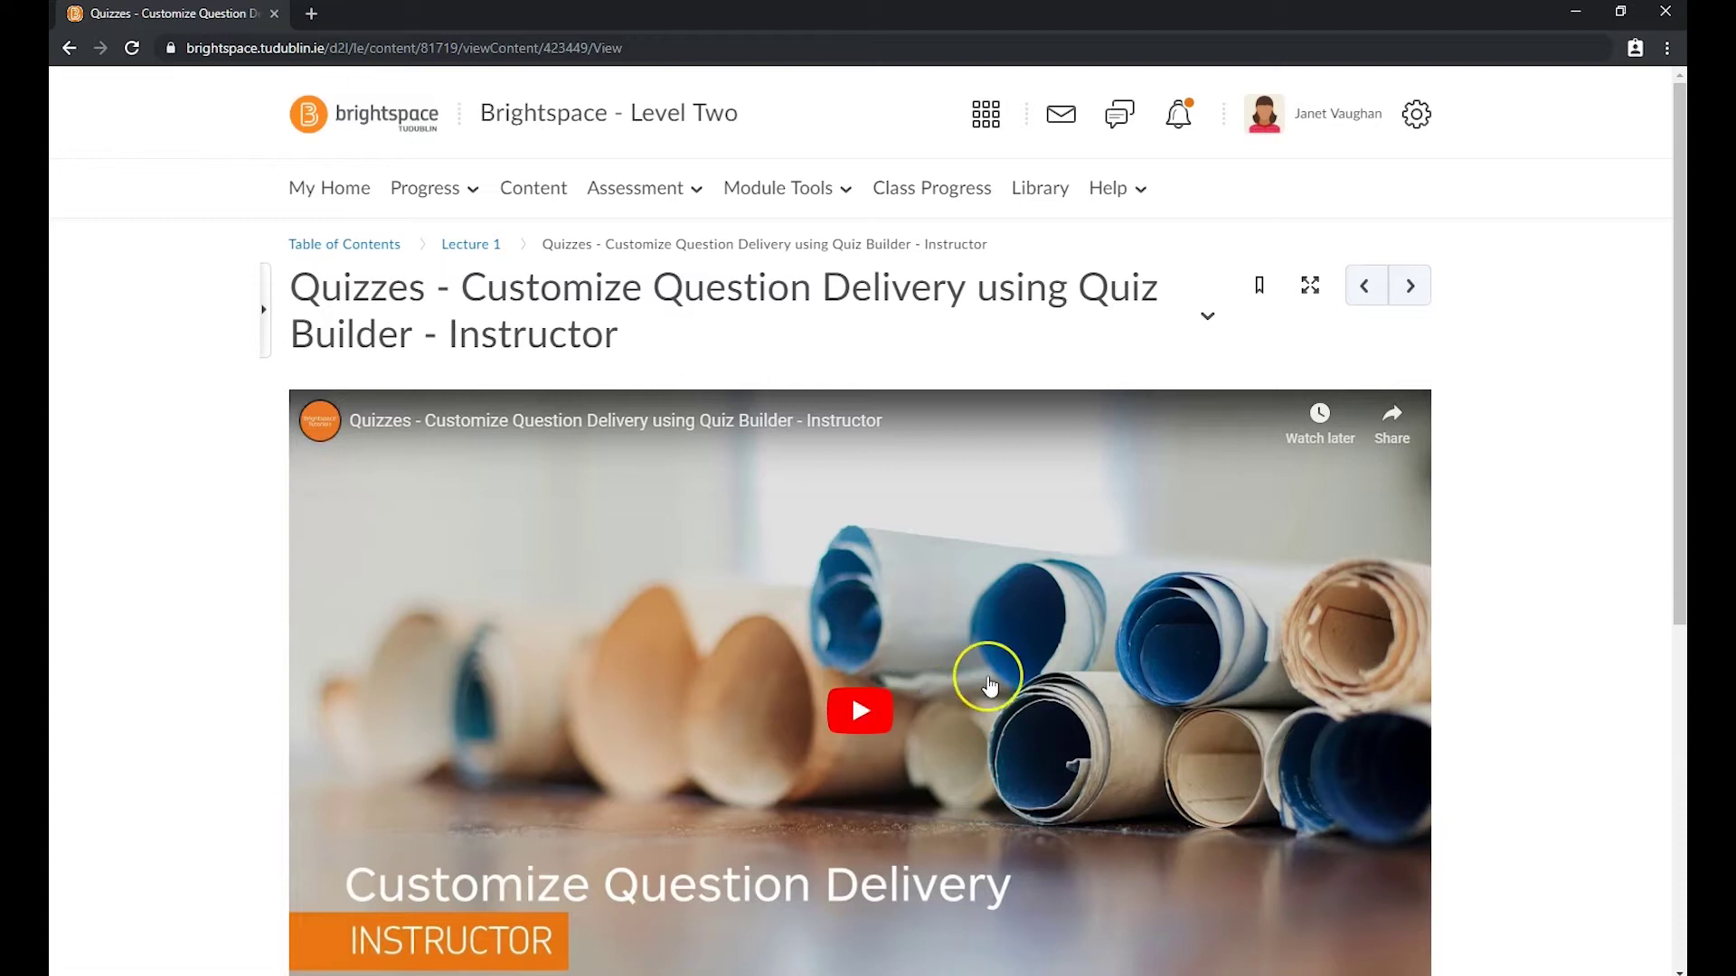
scroll(988, 682, "down", 5)
scroll(990, 687, "down", 2)
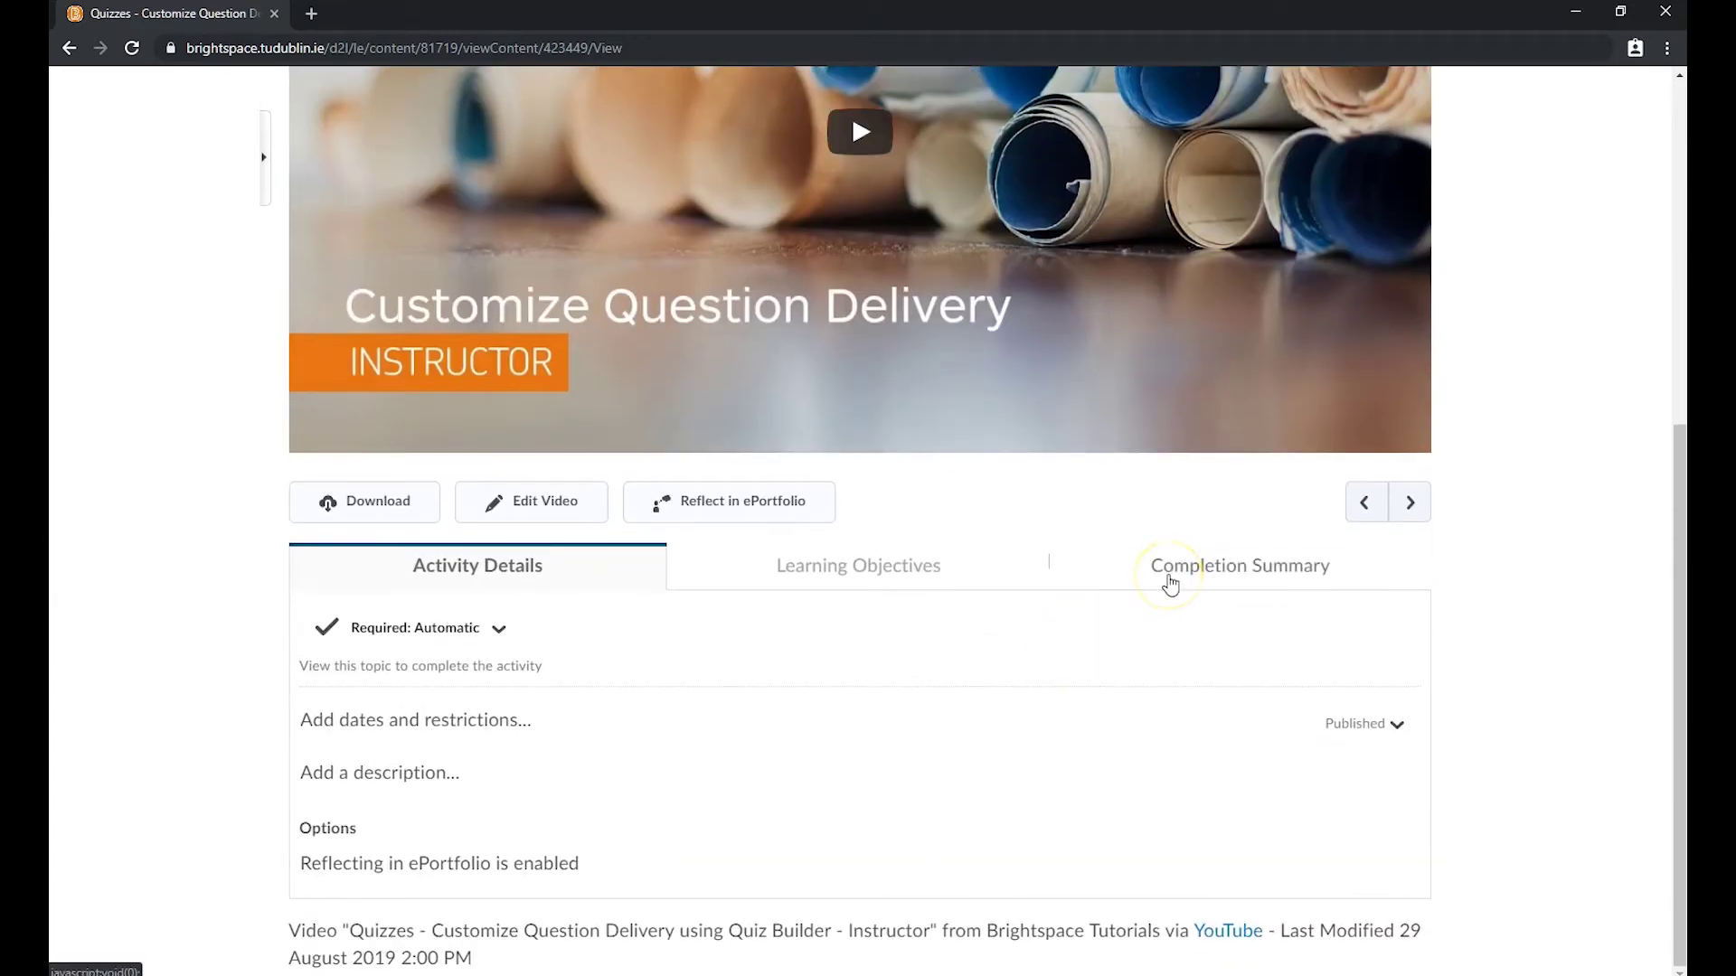
Step: Start adding subtitles to Lecture 2's Video Lecture and pick a subtitle language
left_click(640, 831)
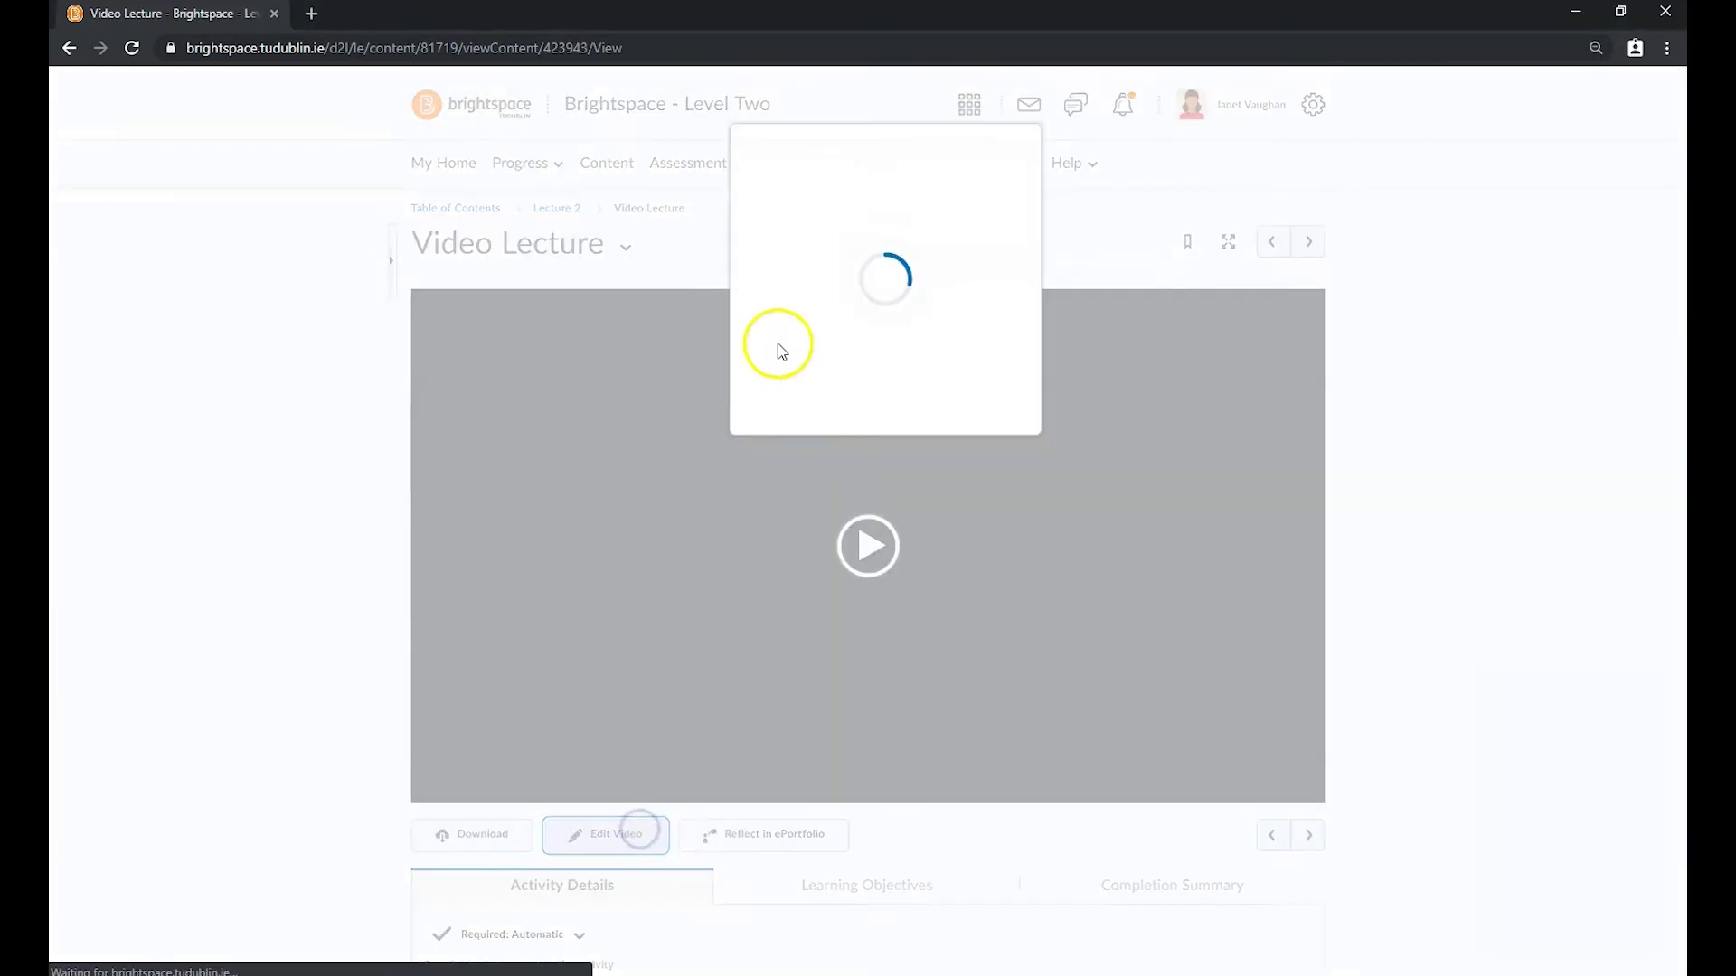
scroll(918, 299, "down", 2)
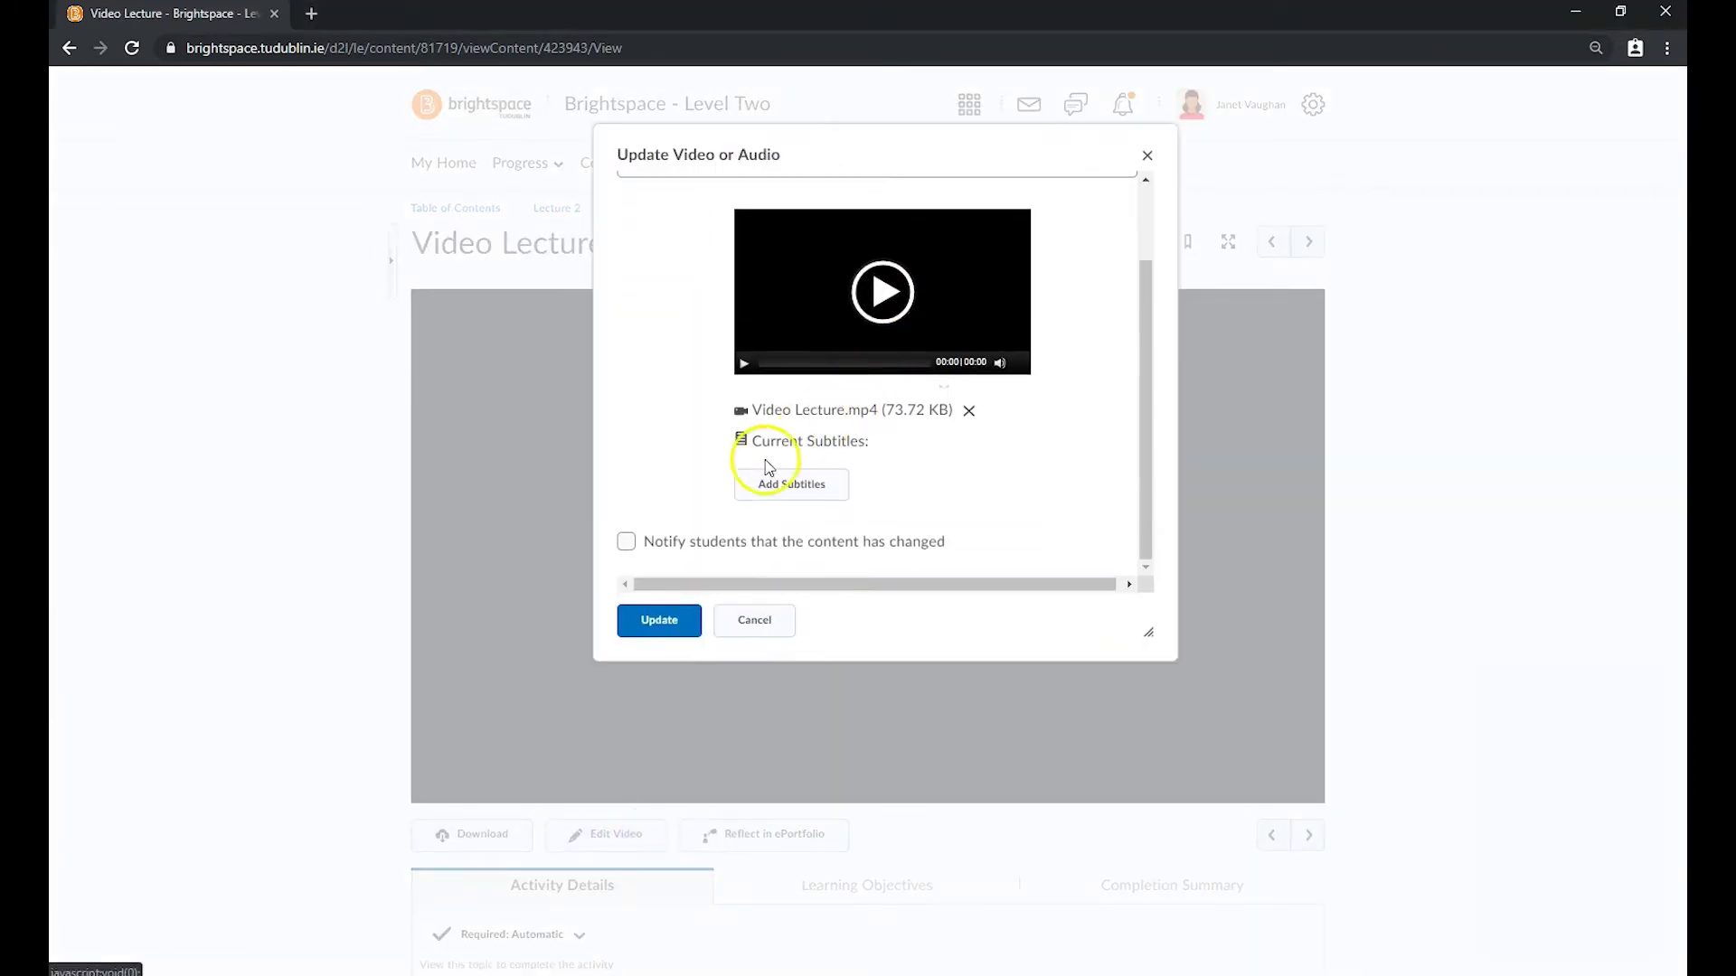
left_click(762, 486)
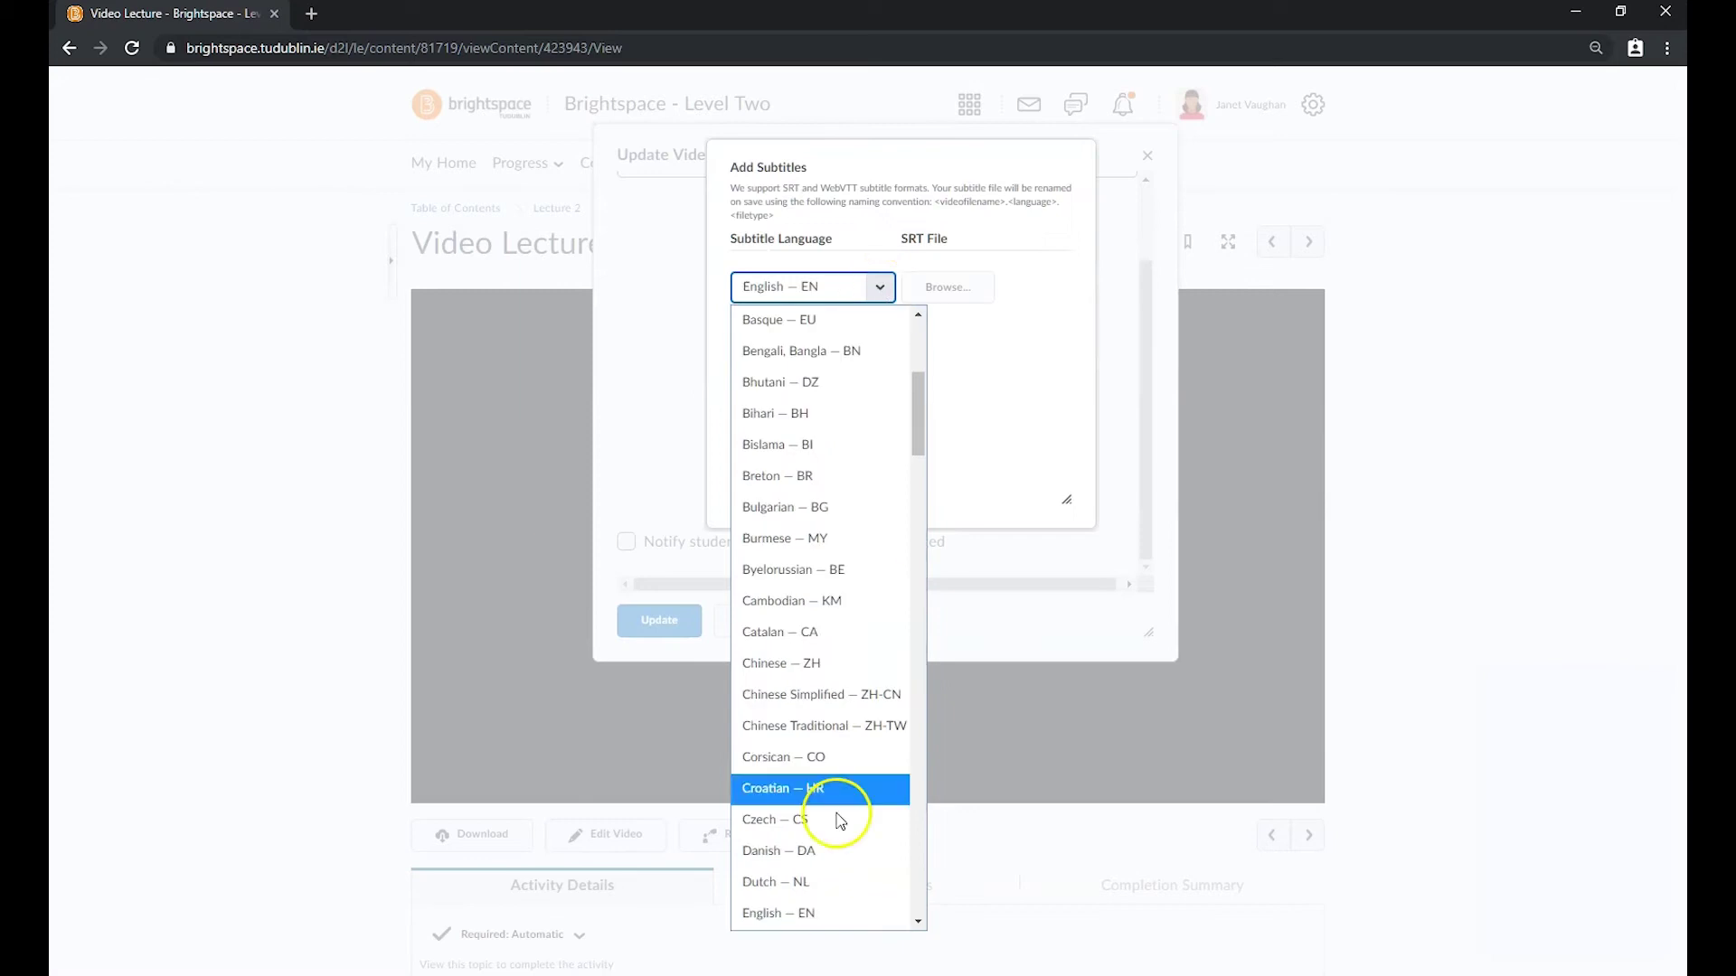
left_click(950, 288)
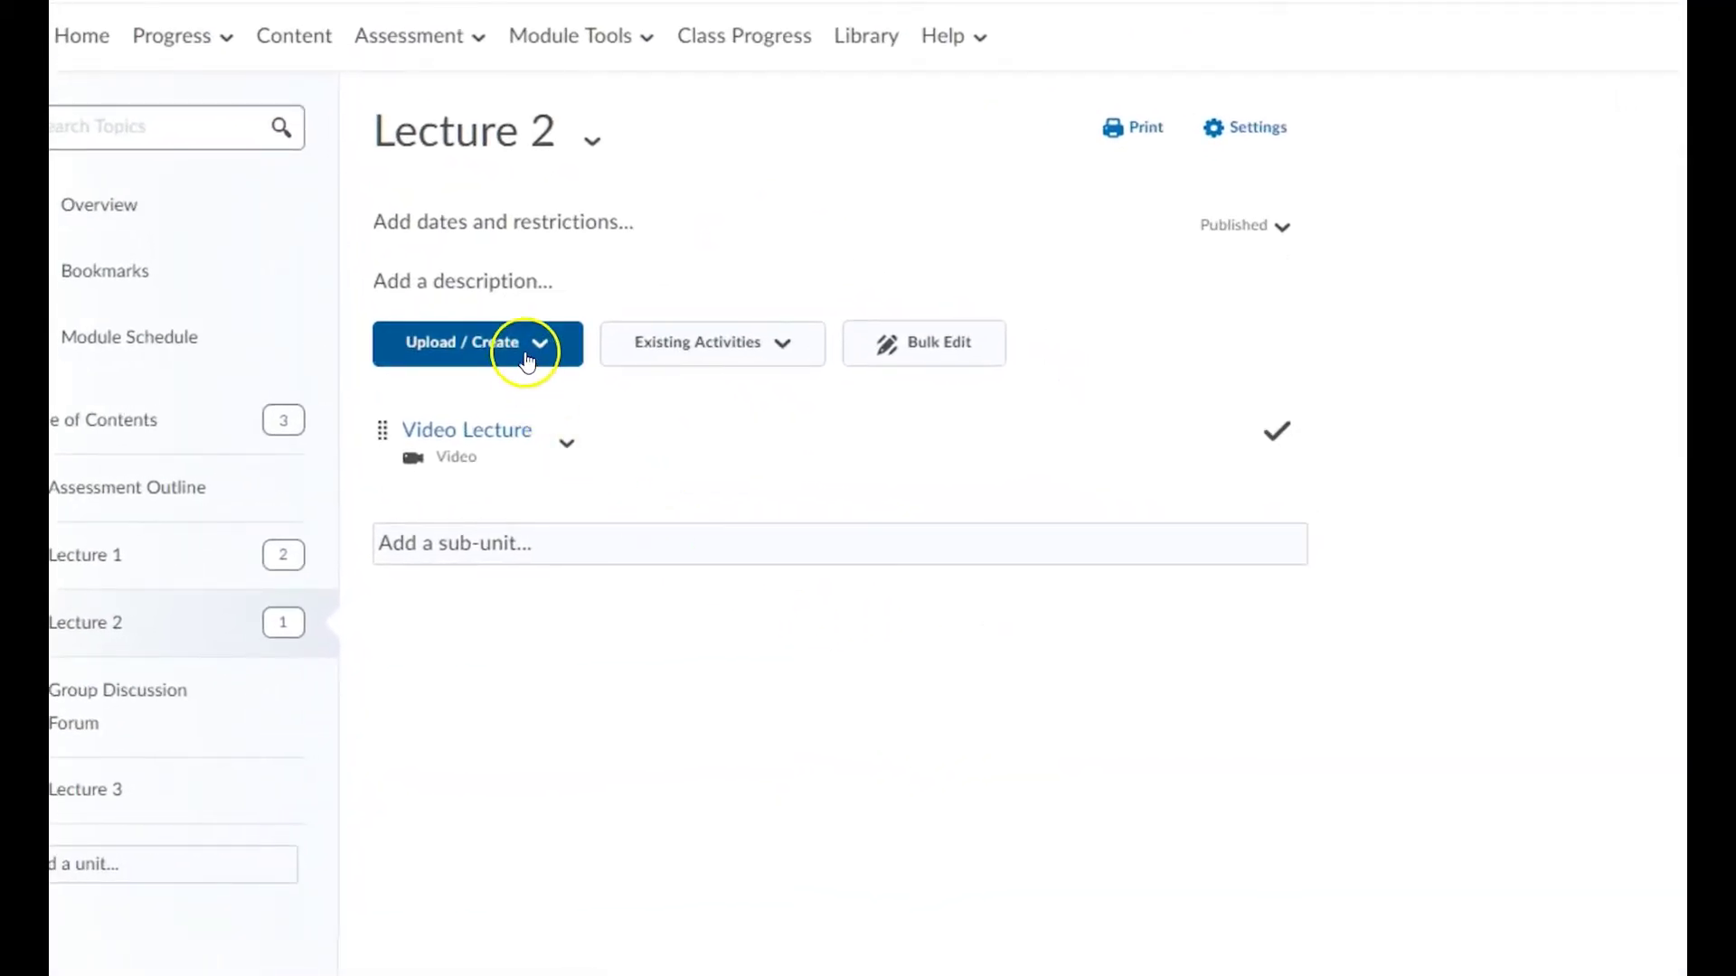
Step: Start a new file in Lecture 2 and preview the 04_Meet_Facilitator and timeline templates
left_click(527, 361)
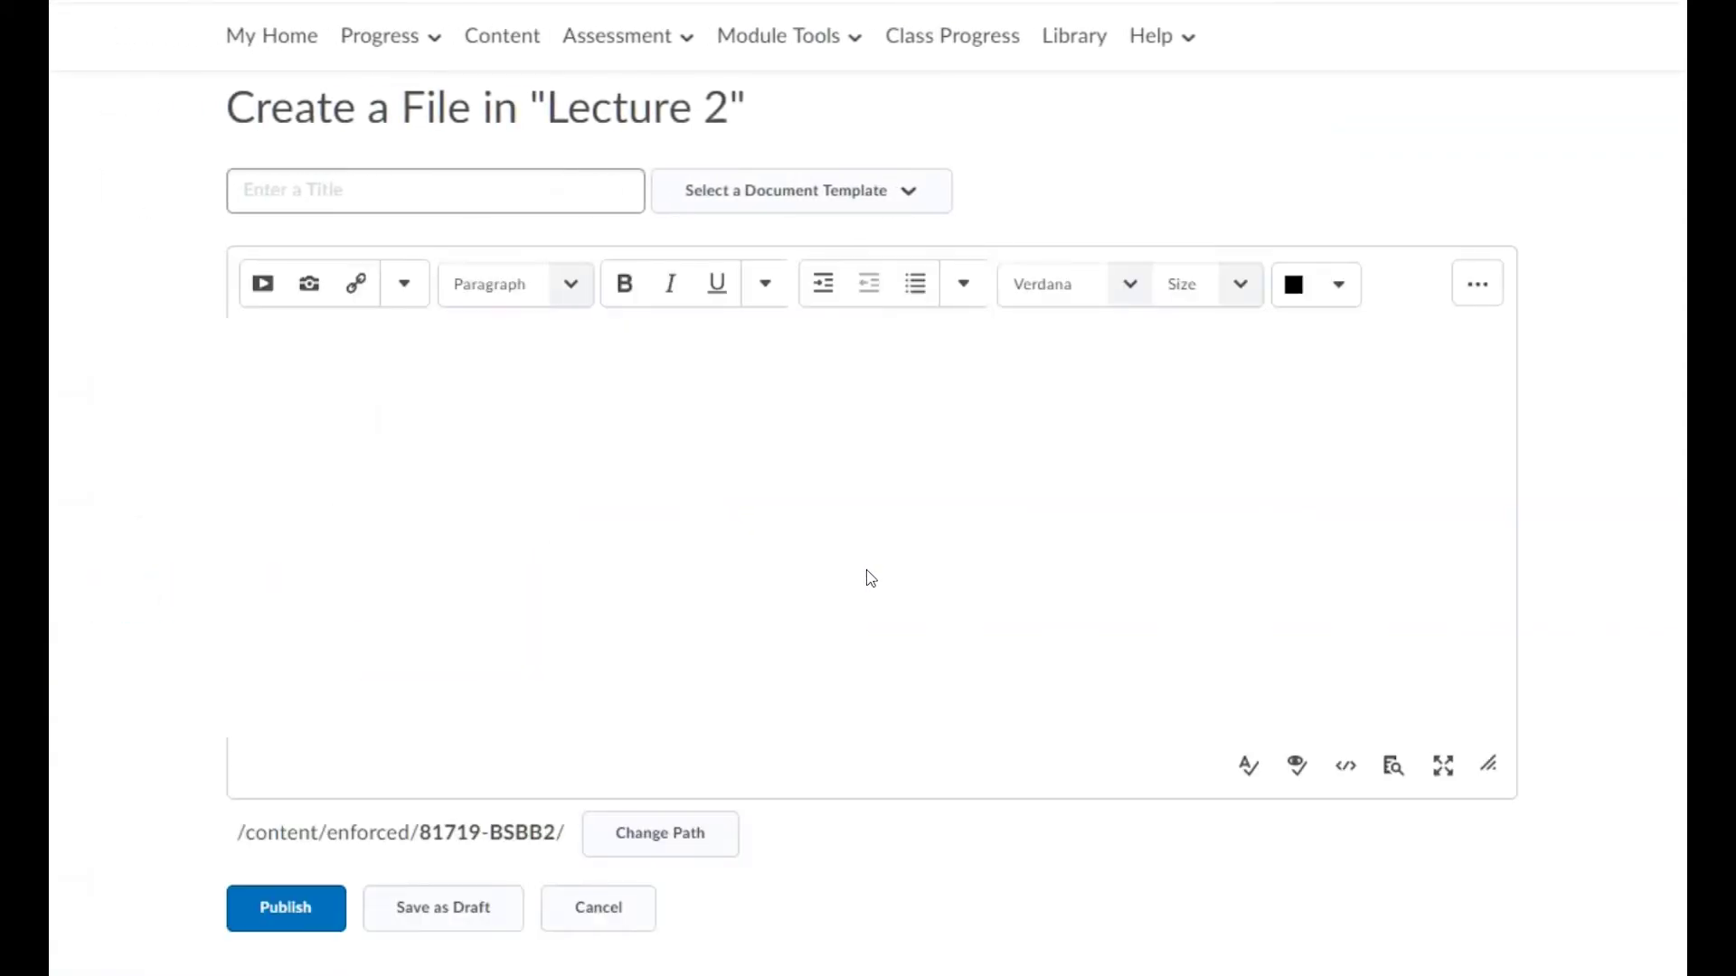
left_click(831, 195)
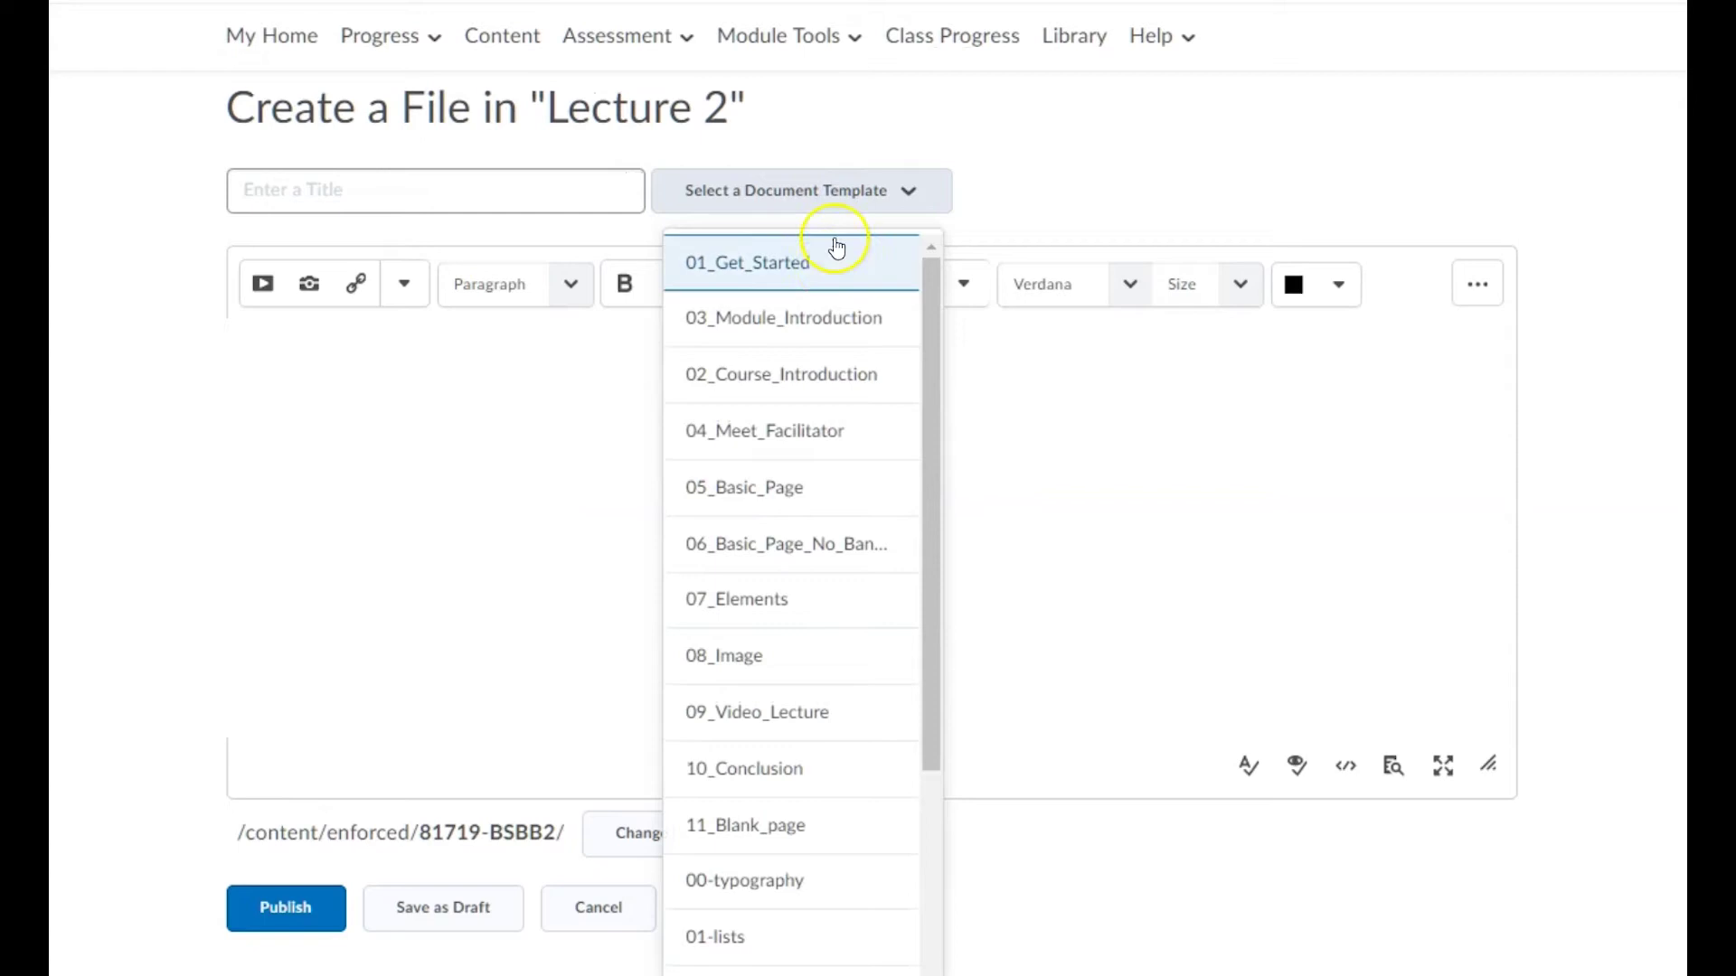
left_click(816, 413)
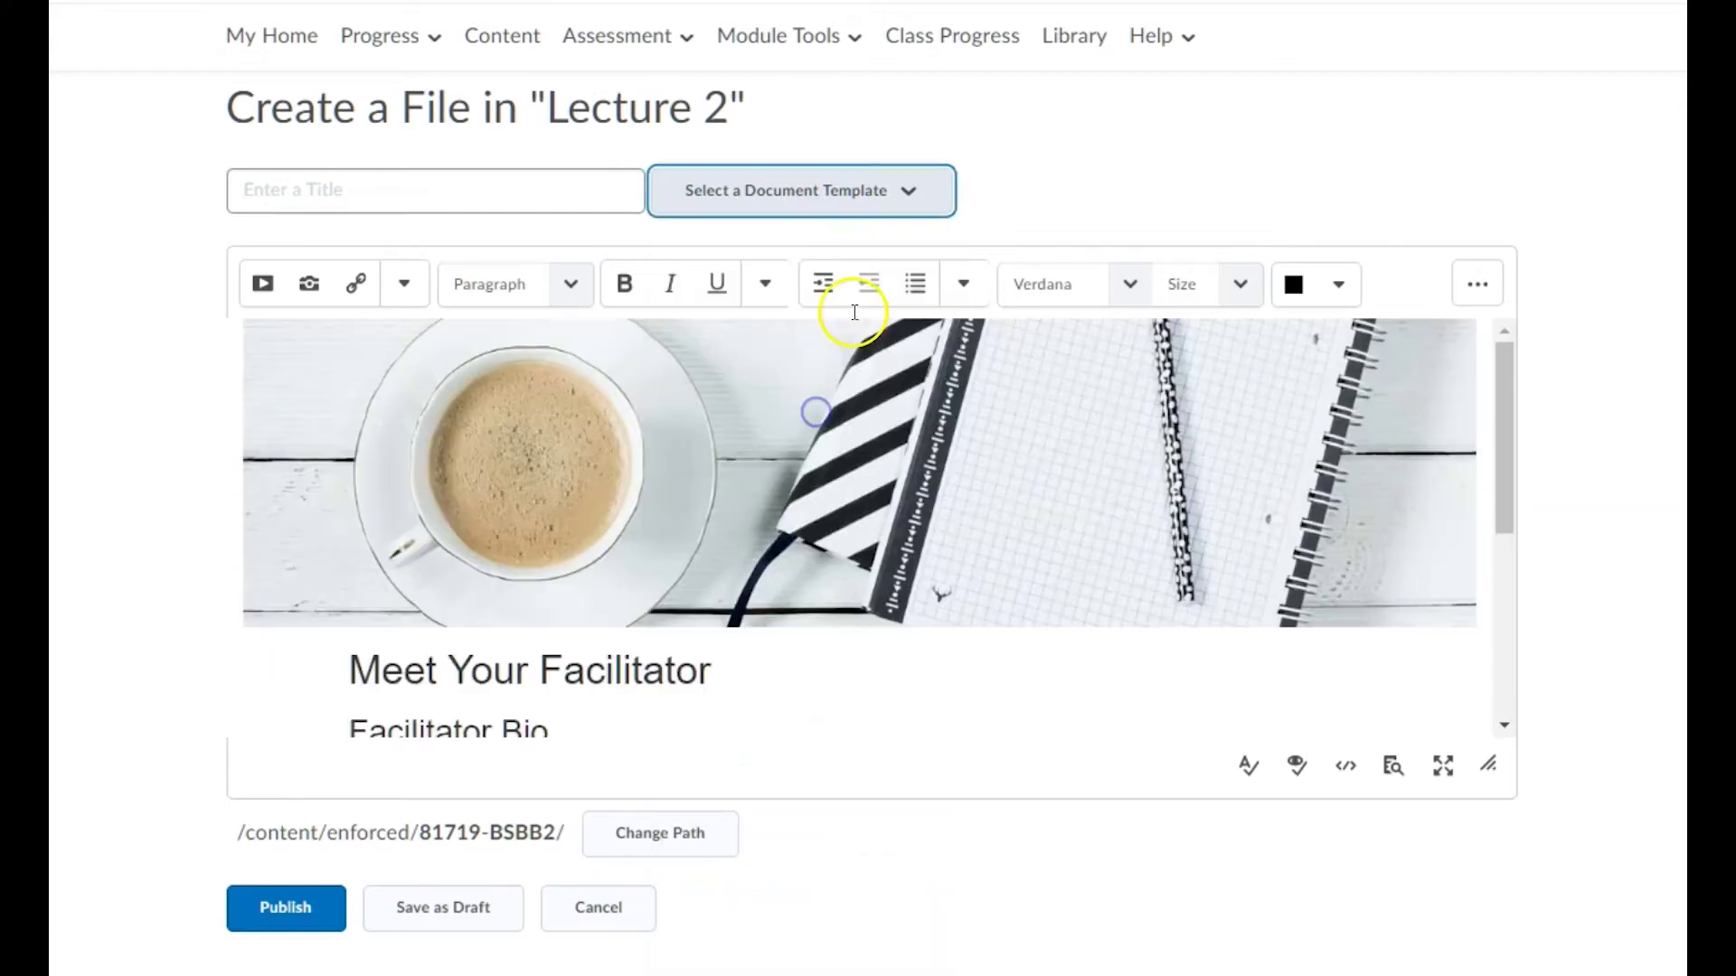
scroll(931, 454, "down", 5)
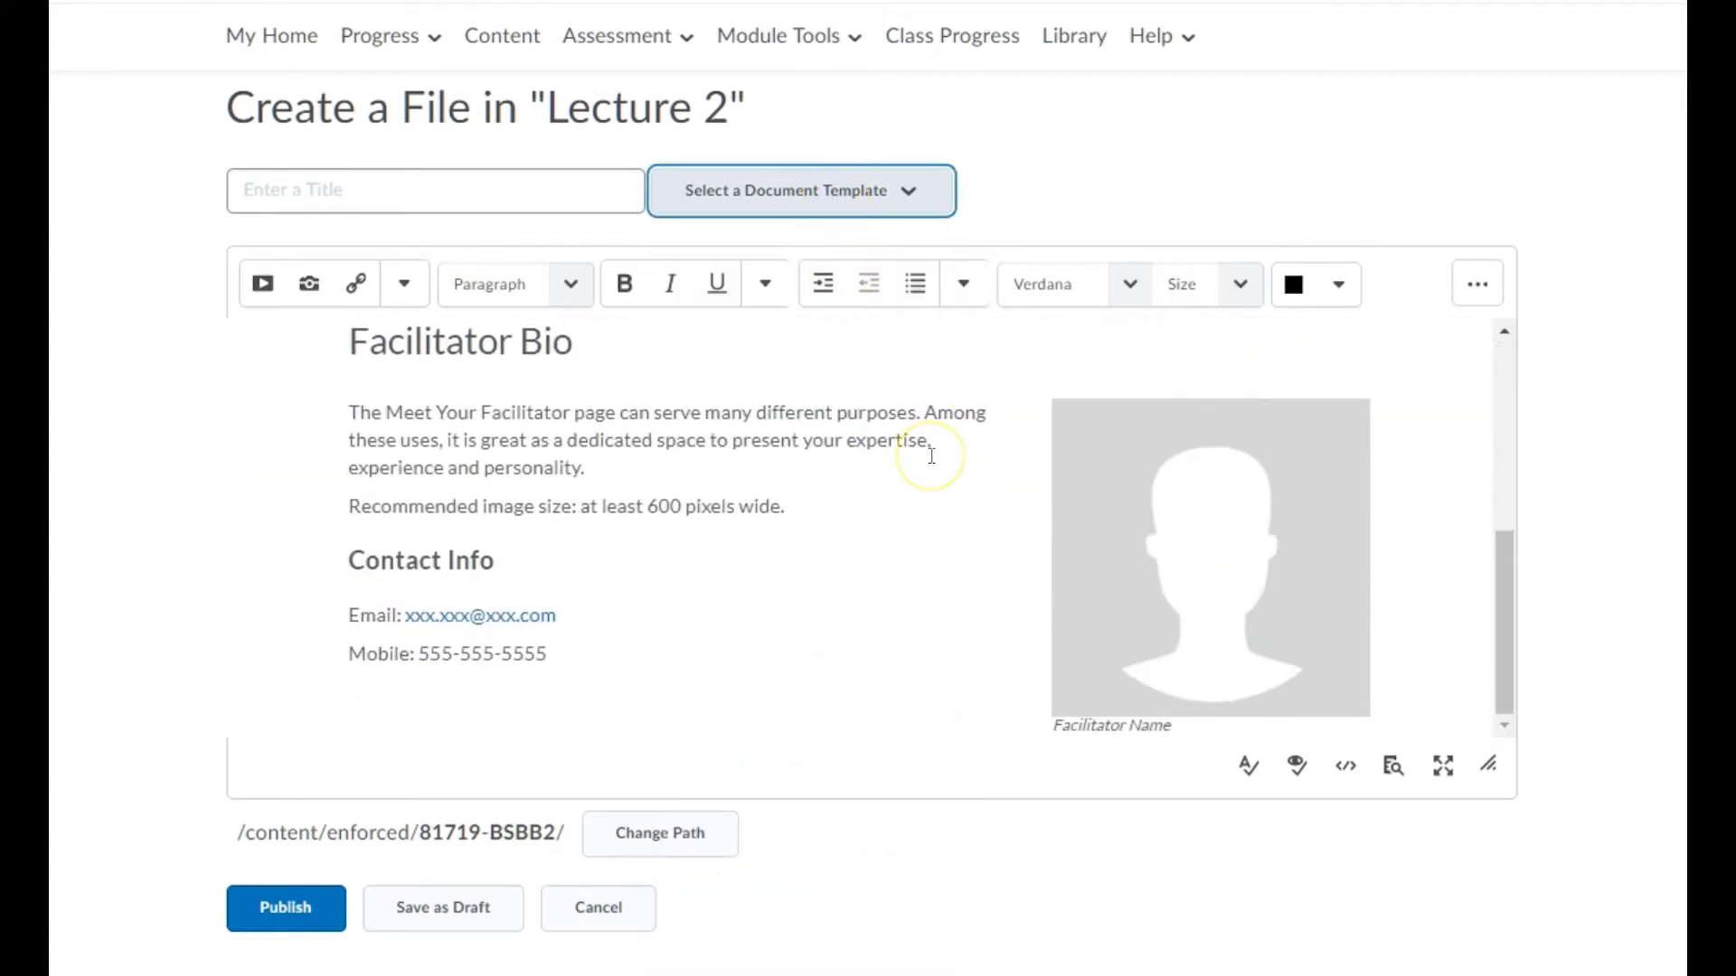
left_click(863, 190)
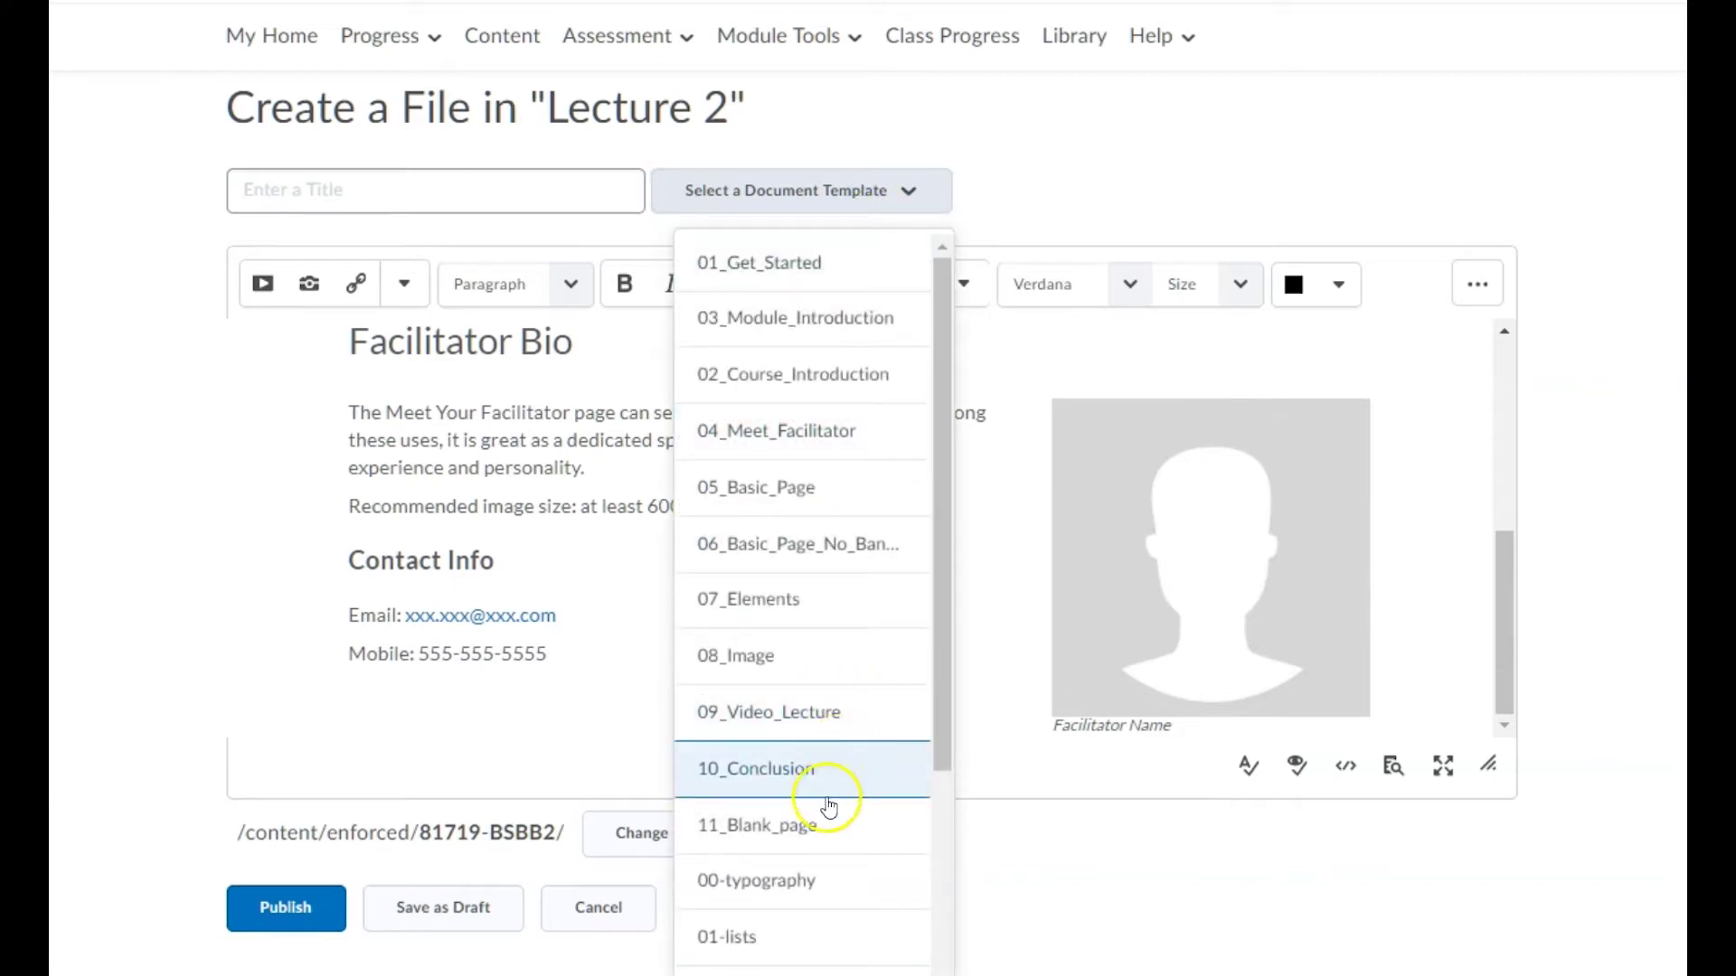
left_click(831, 888)
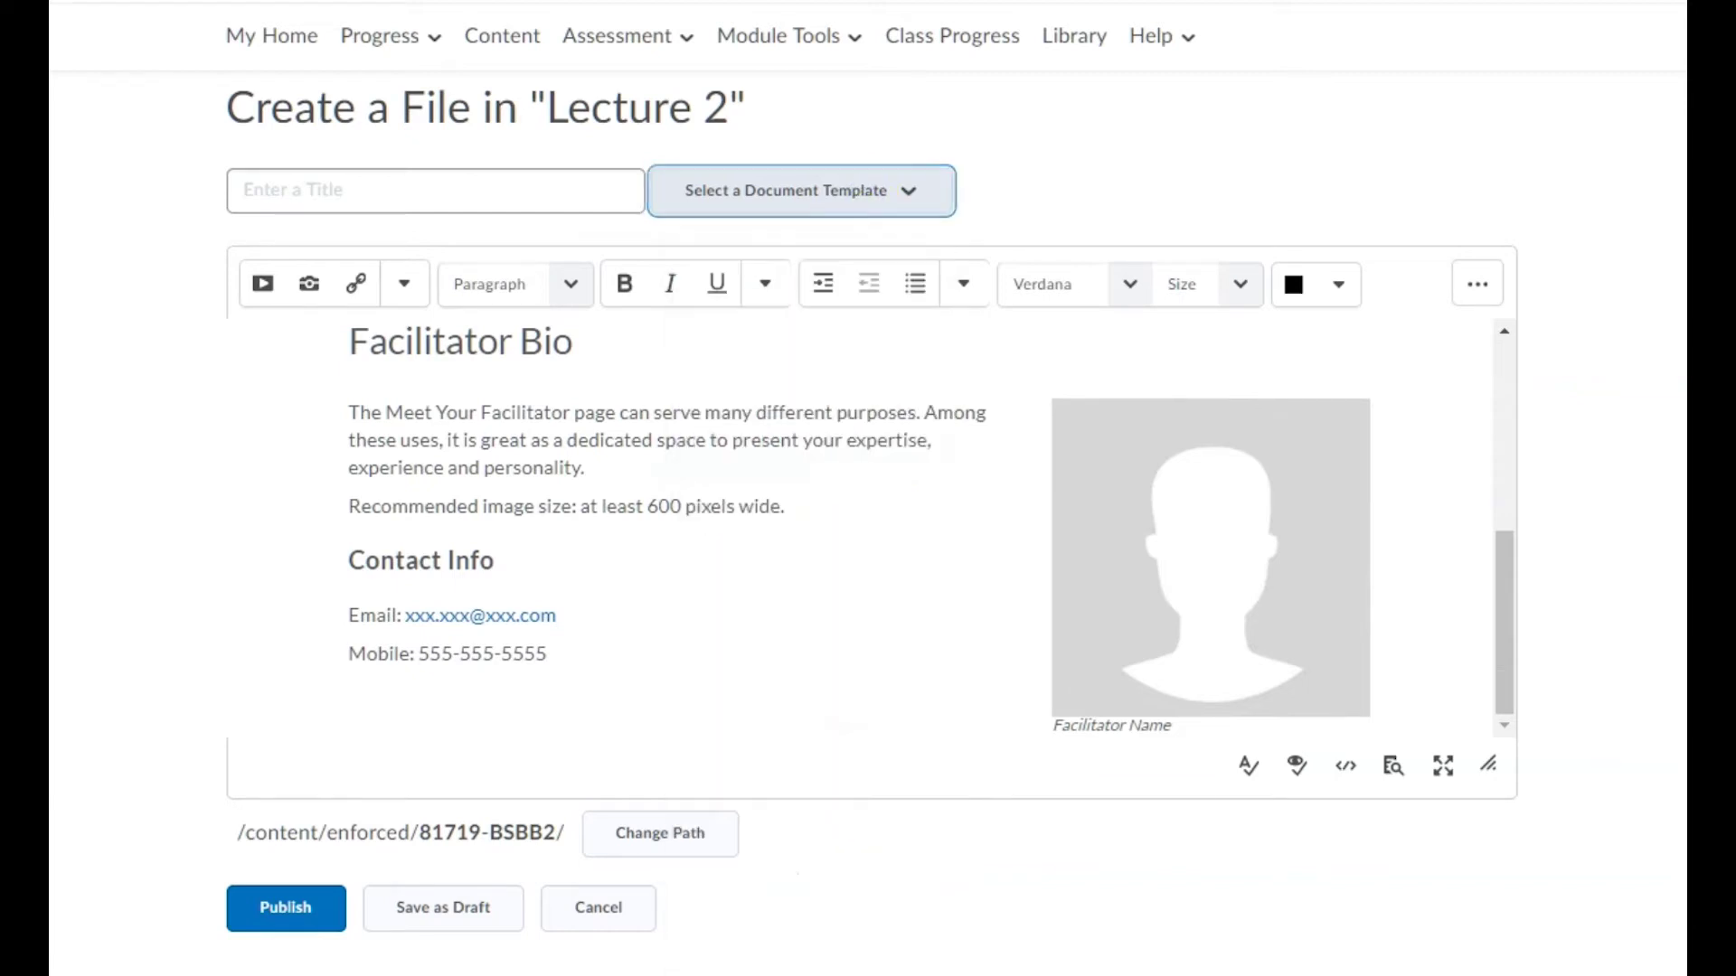
scroll(942, 598, "down", 3)
scroll(942, 579, "up", 10)
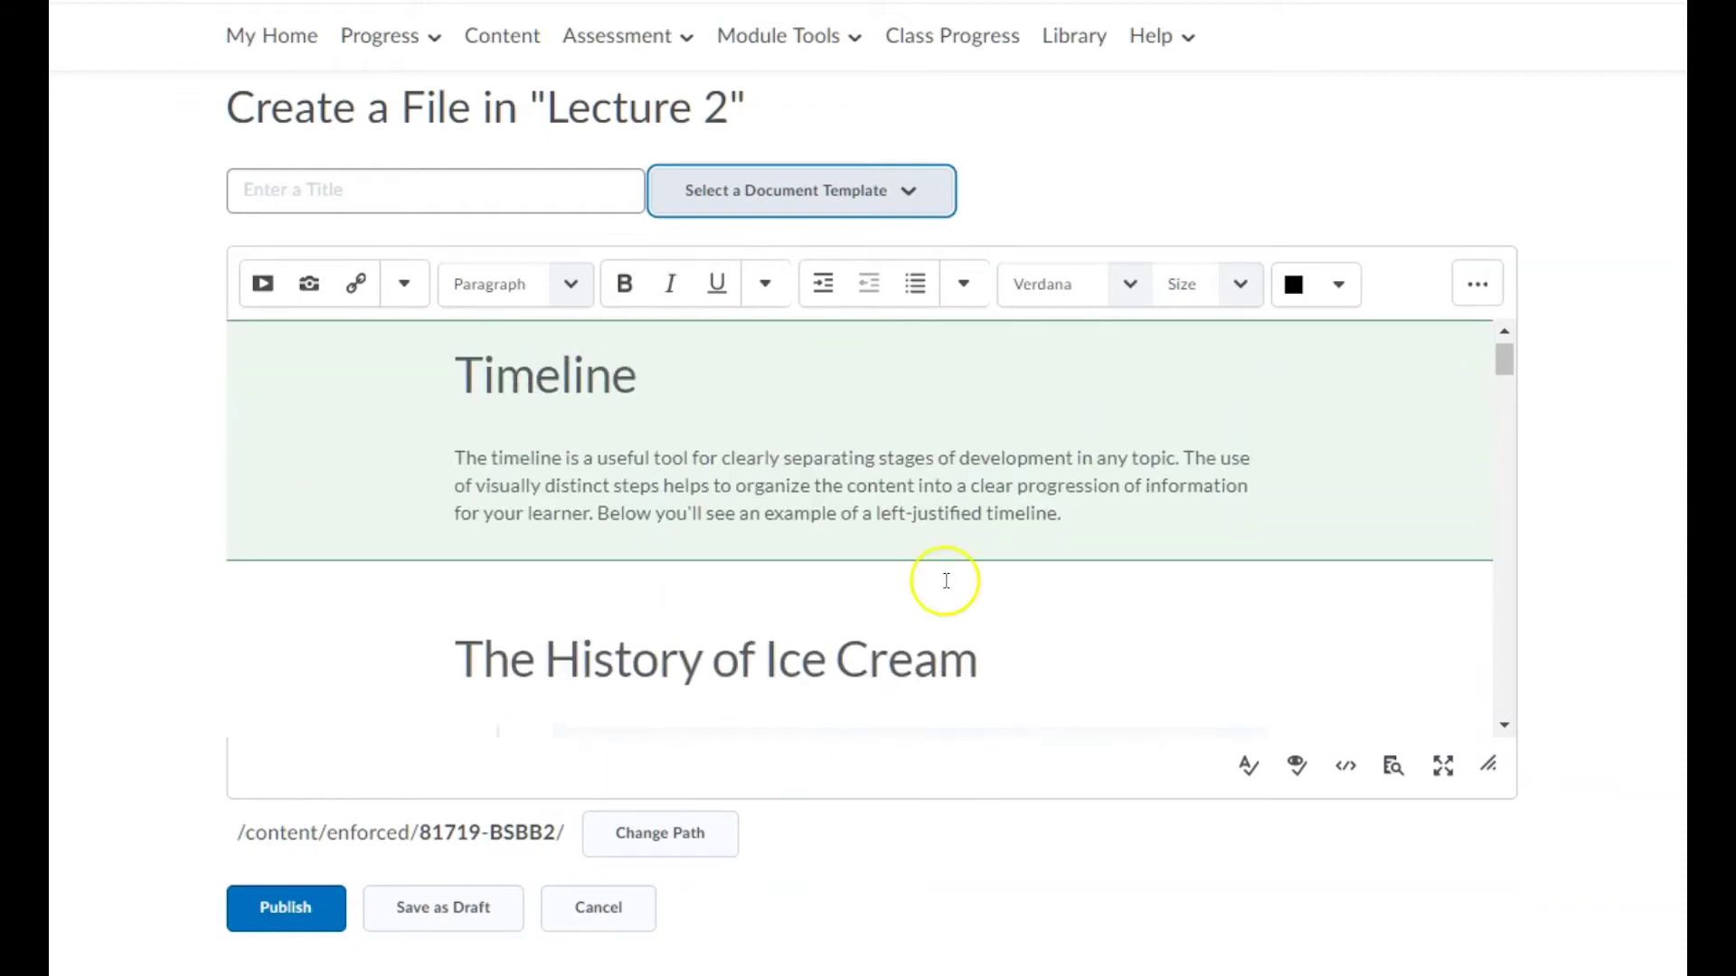
Step: Preview the Video Lecture and 04-tabs templates for the new file
left_click(890, 210)
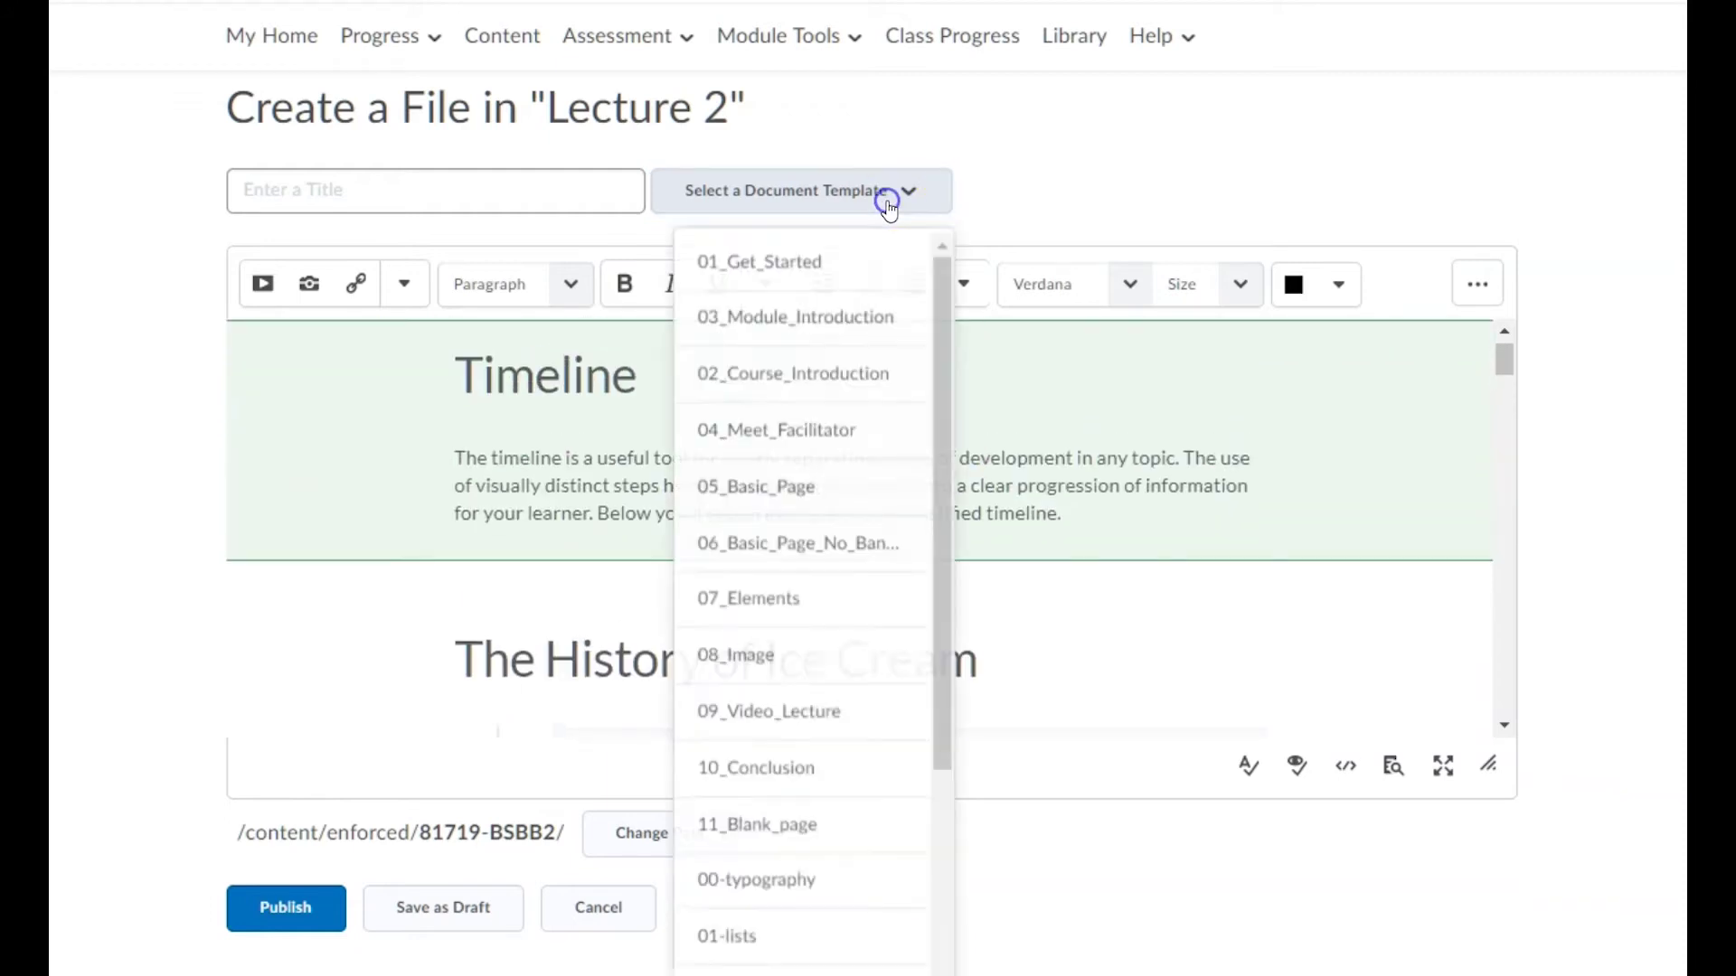
left_click(863, 701)
scroll(950, 588, "down", 5)
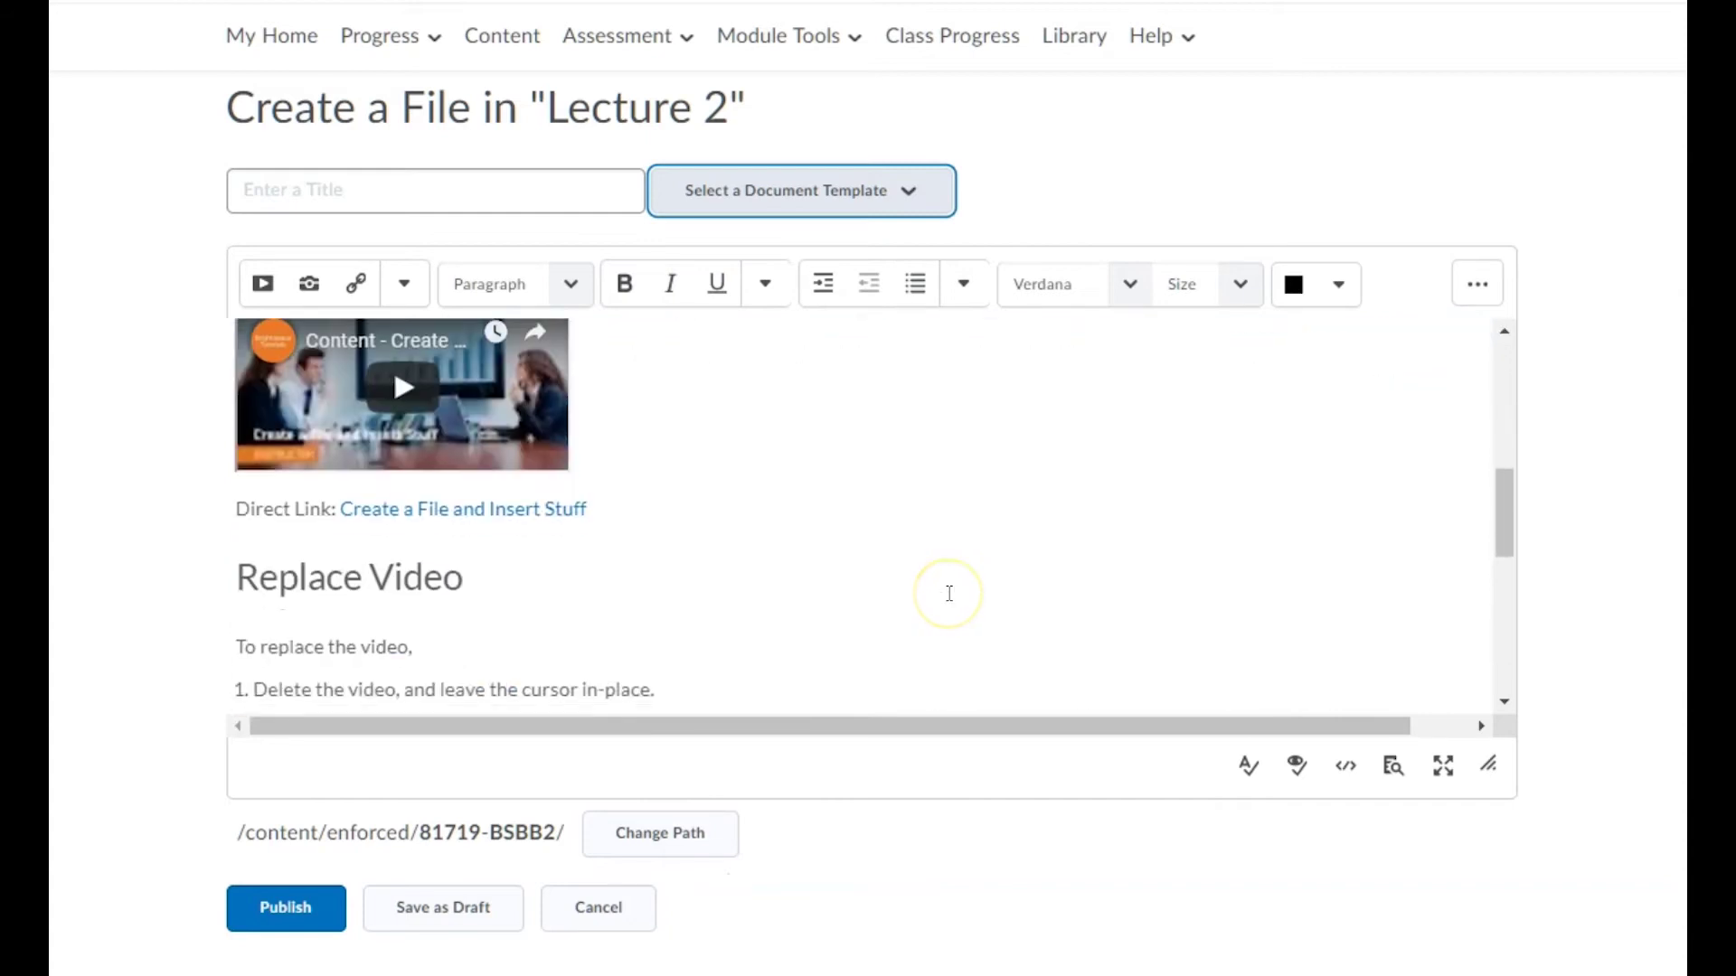
scroll(949, 593, "up", 5)
left_click(898, 192)
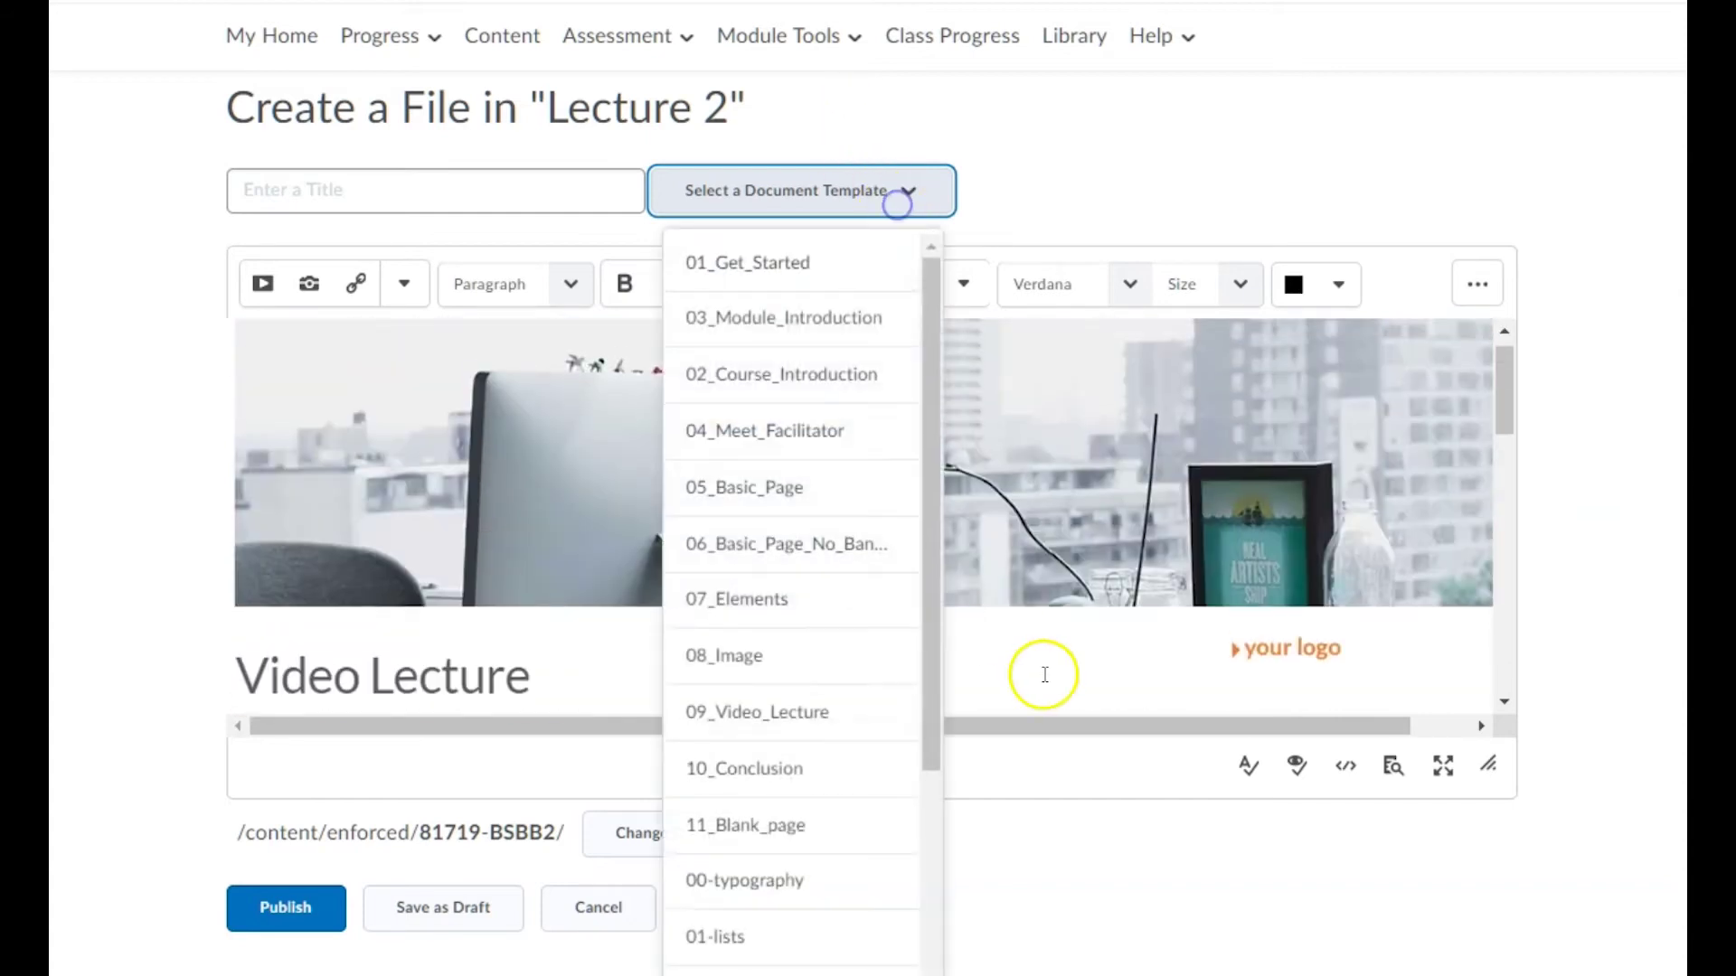
scroll(895, 767, "down", 3)
scroll(895, 766, "down", 3)
left_click(784, 922)
scroll(954, 540, "down", 10)
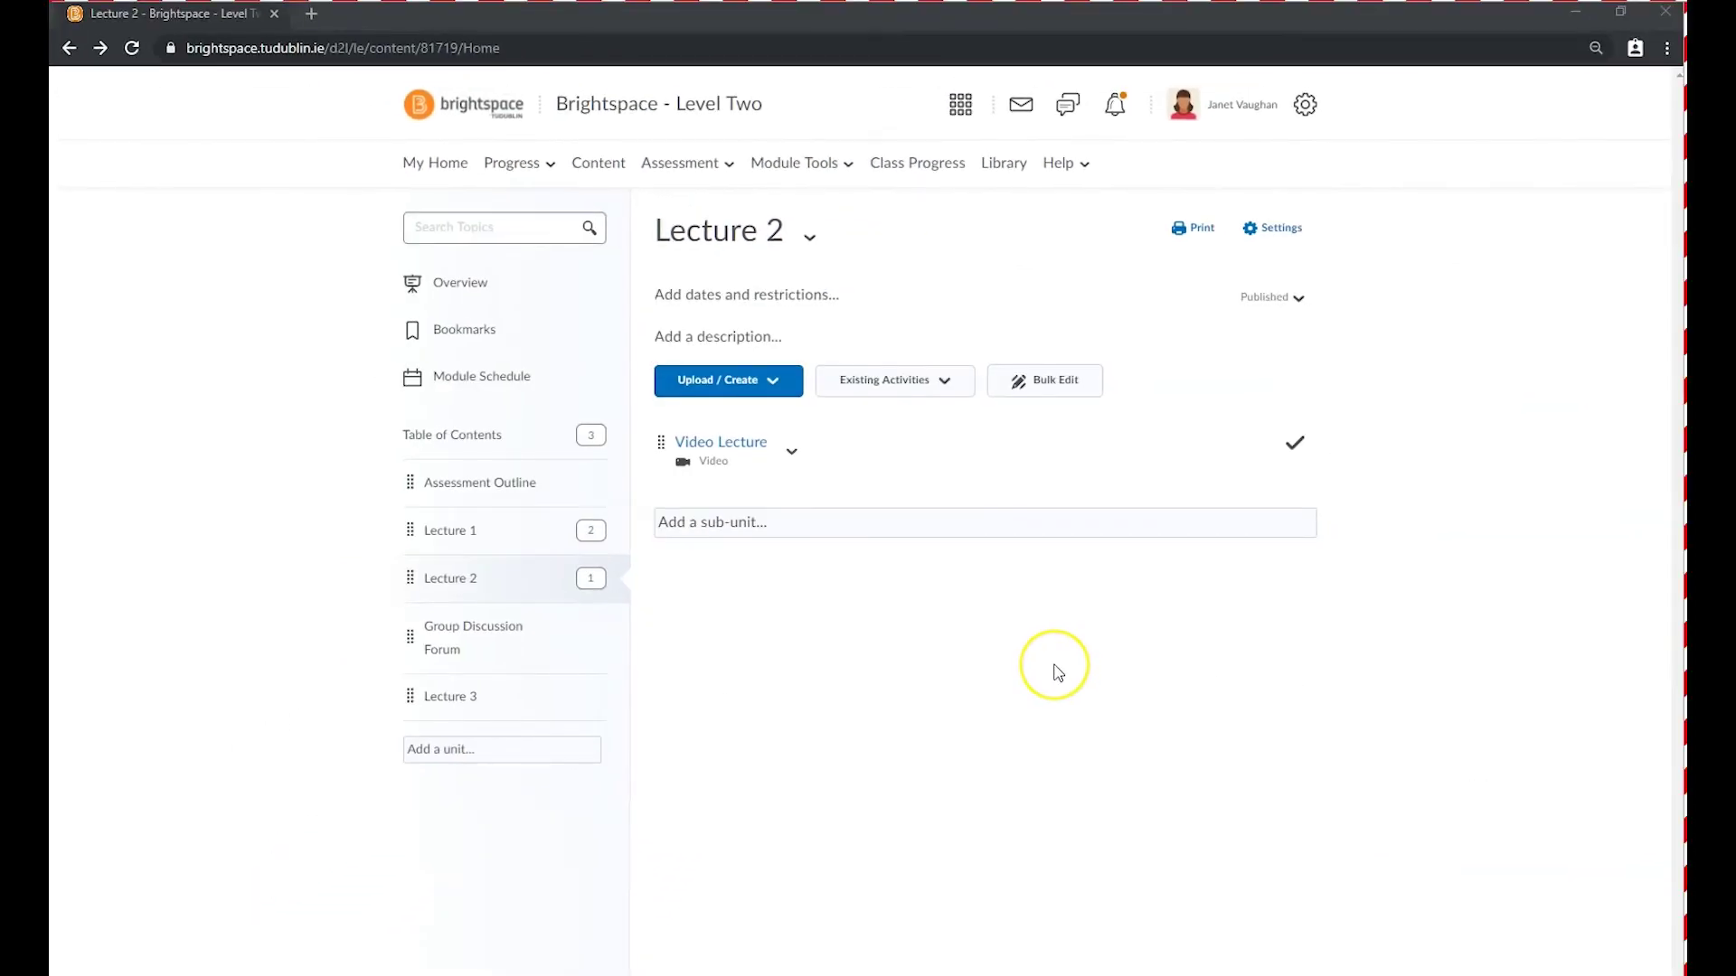
left_click(770, 384)
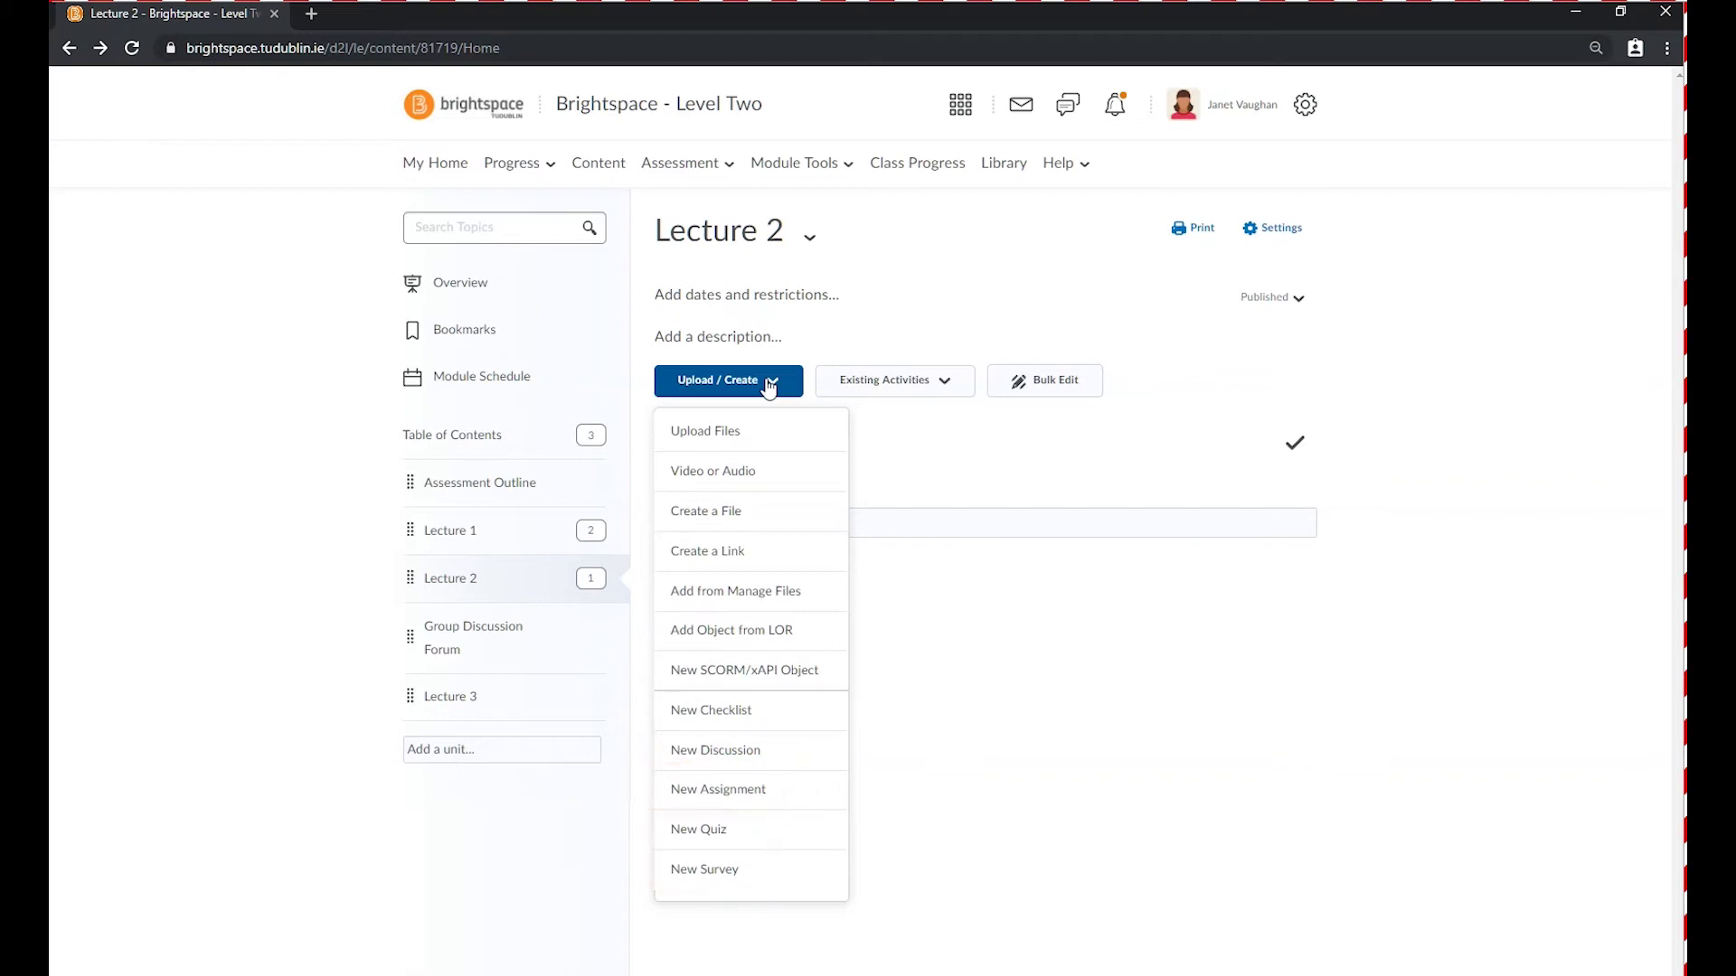
left_click(728, 551)
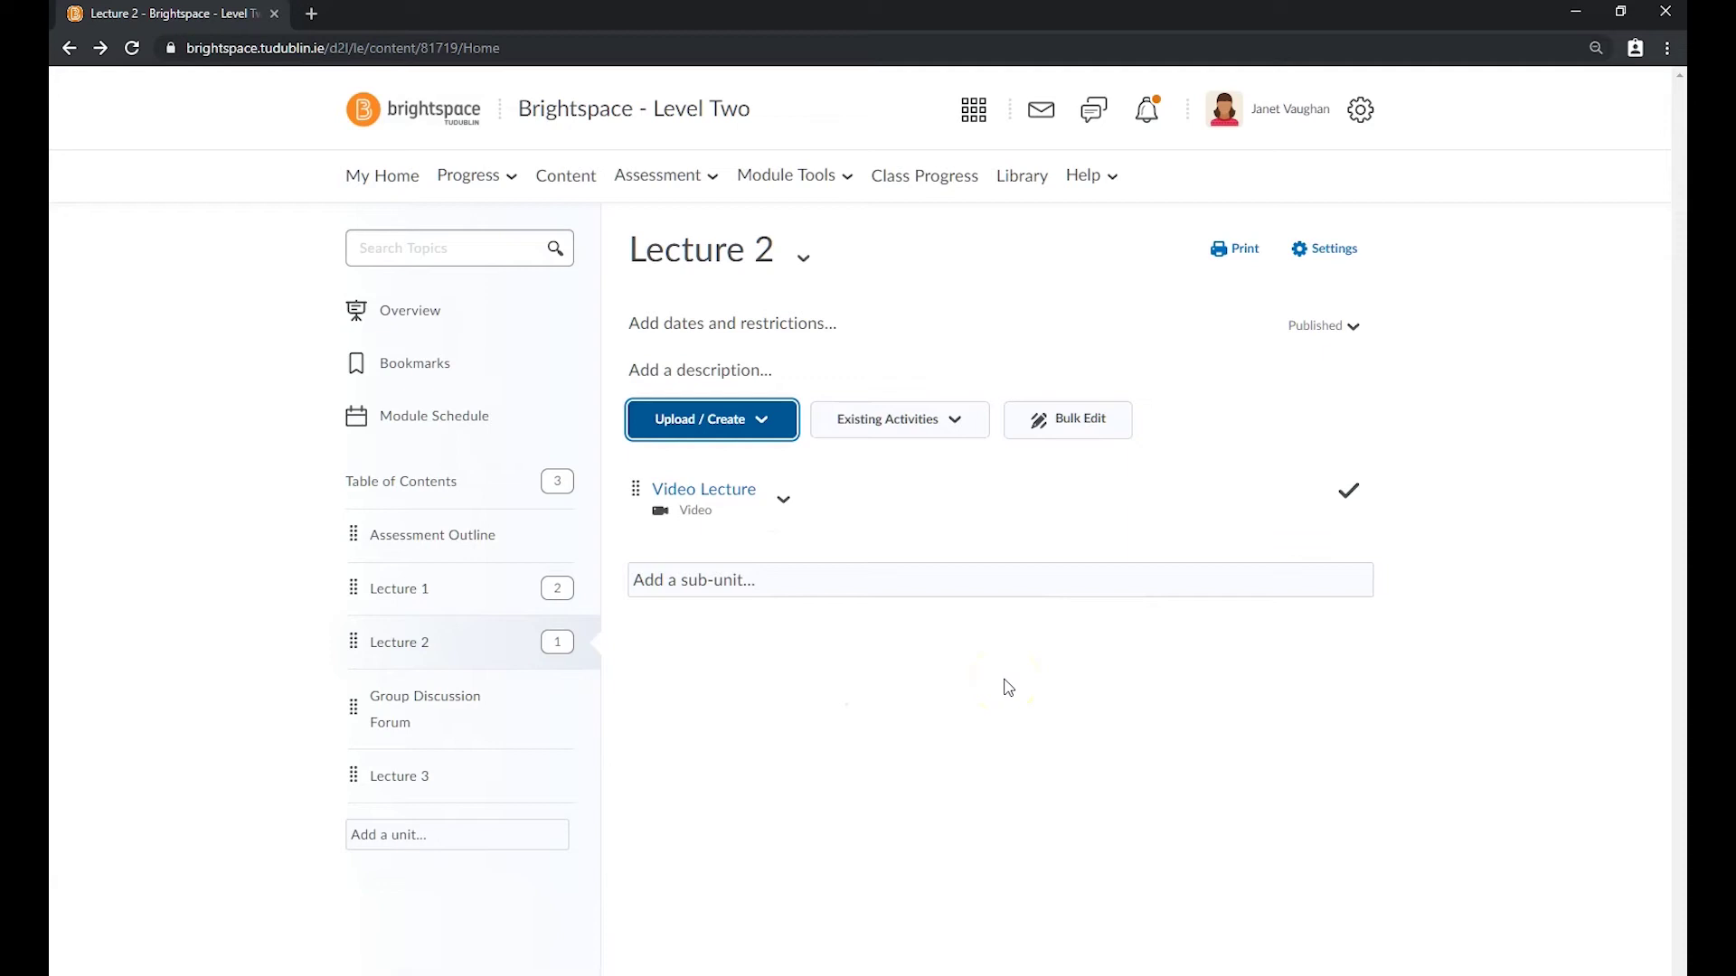
Step: Browse Existing Activities, then toggle Lecture One's visibility on and back off to Hidden
left_click(955, 423)
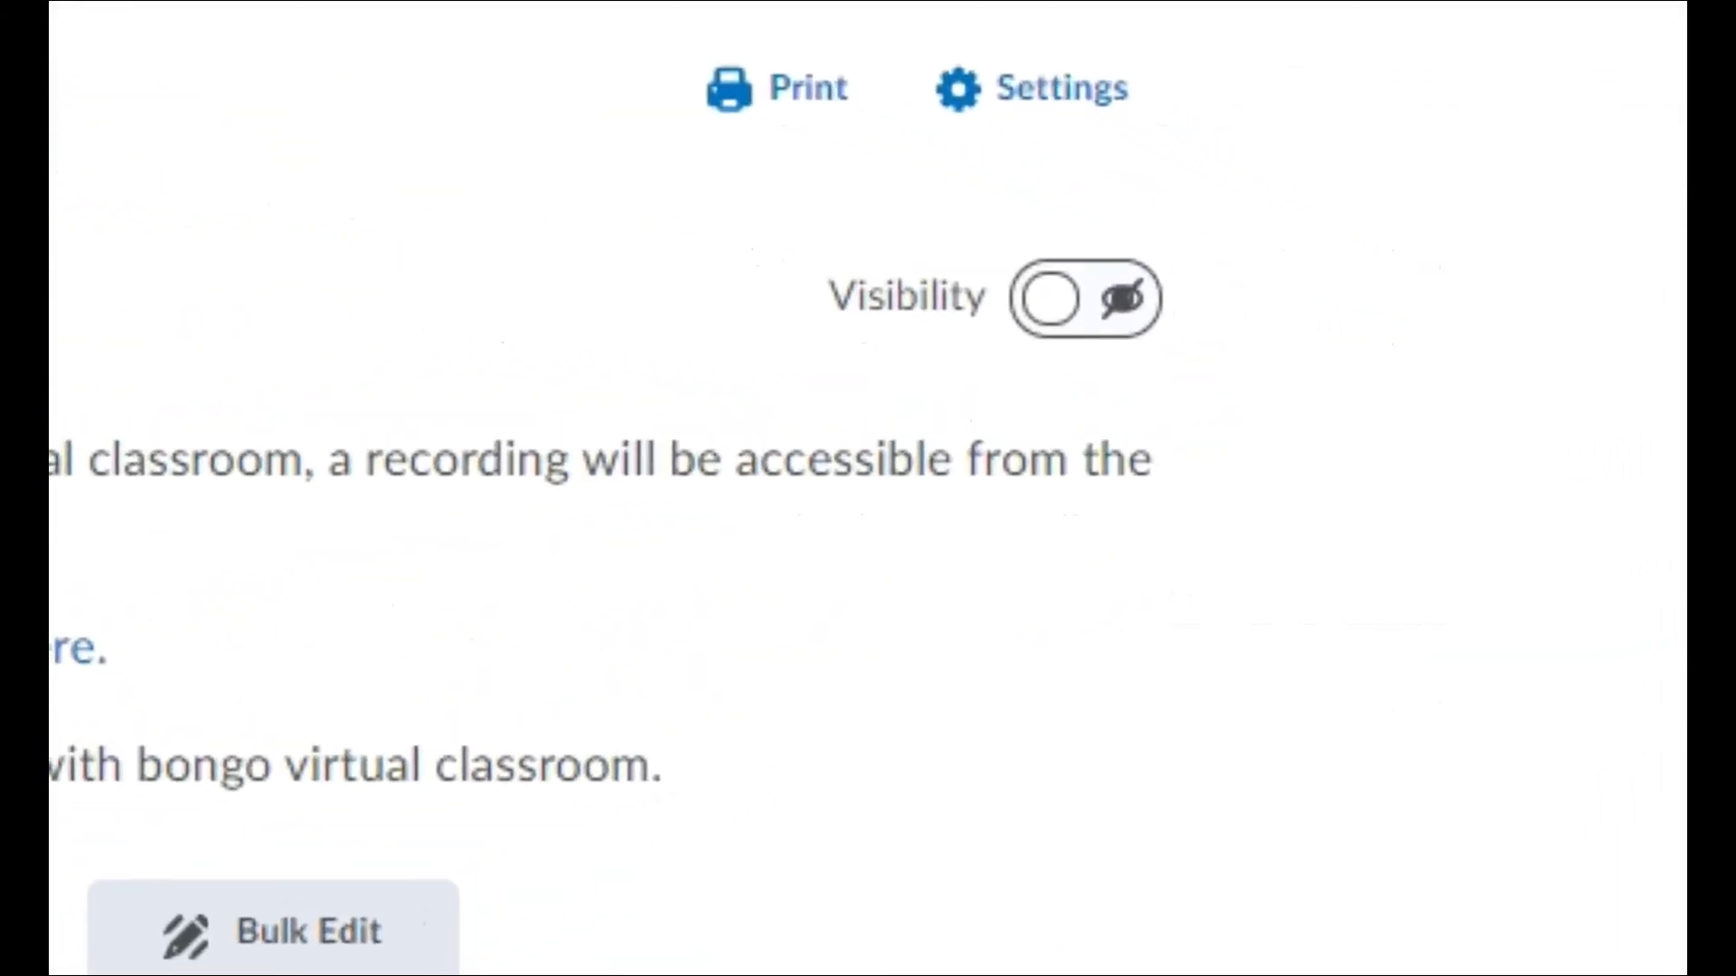
left_click(1065, 276)
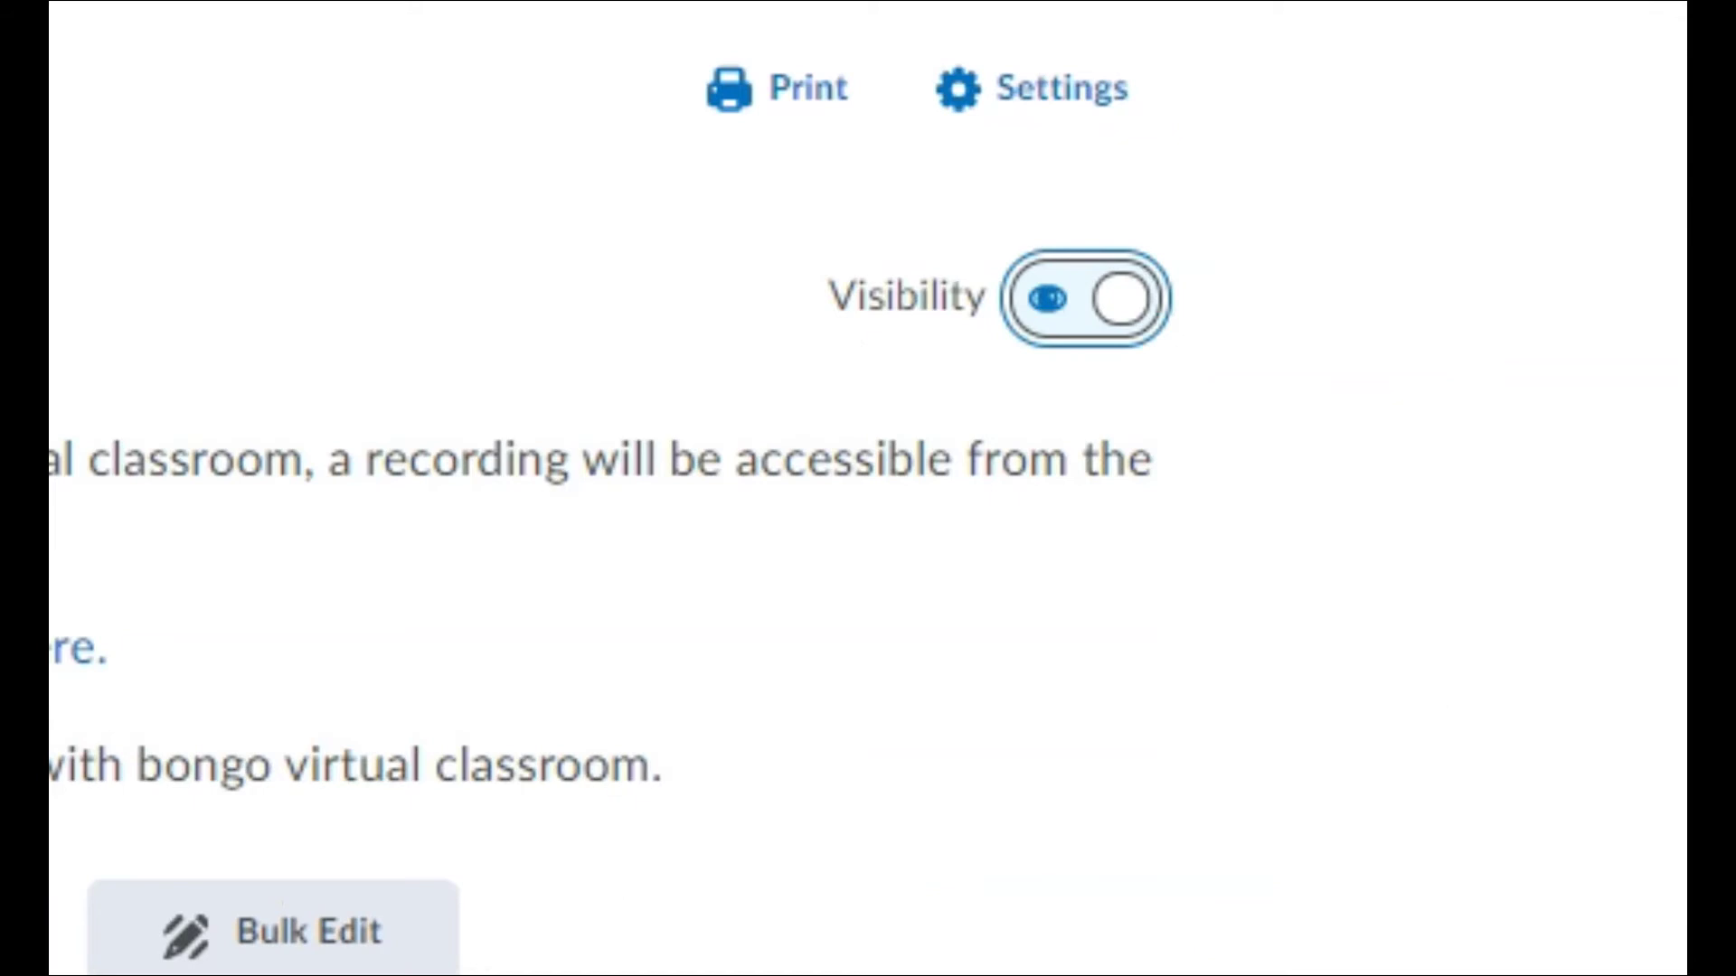
left_click(1121, 299)
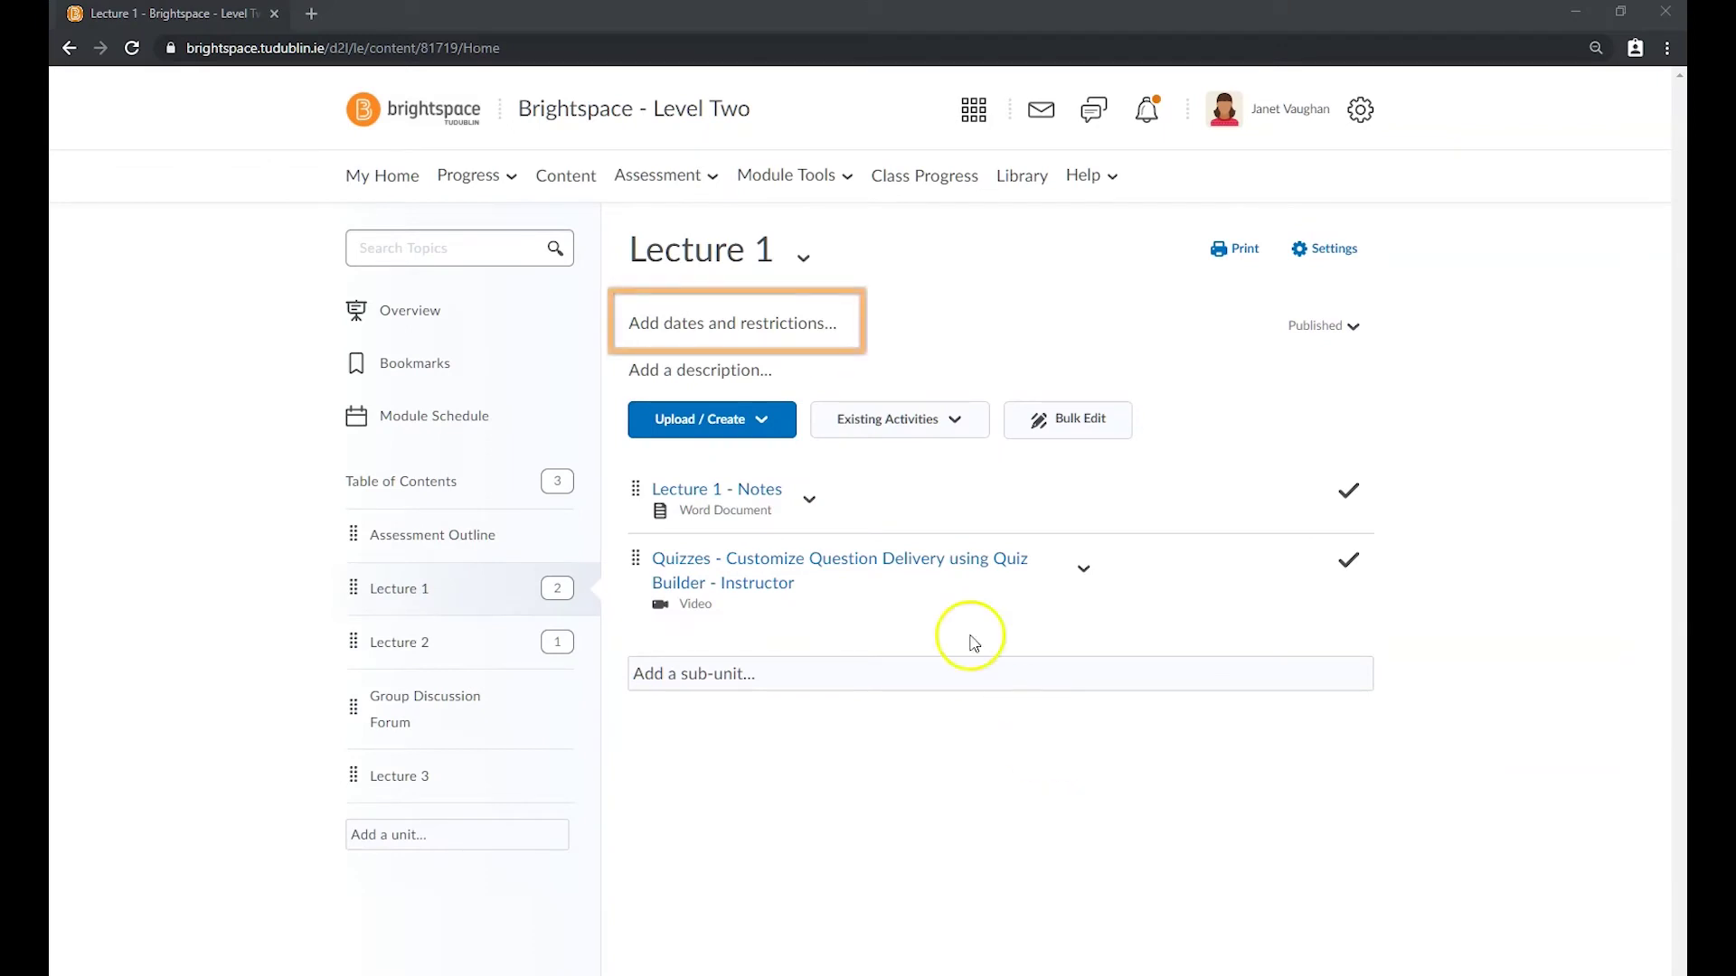
Step: Expand Lecture 1's dates and restrictions and browse release condition types without adding one
left_click(775, 326)
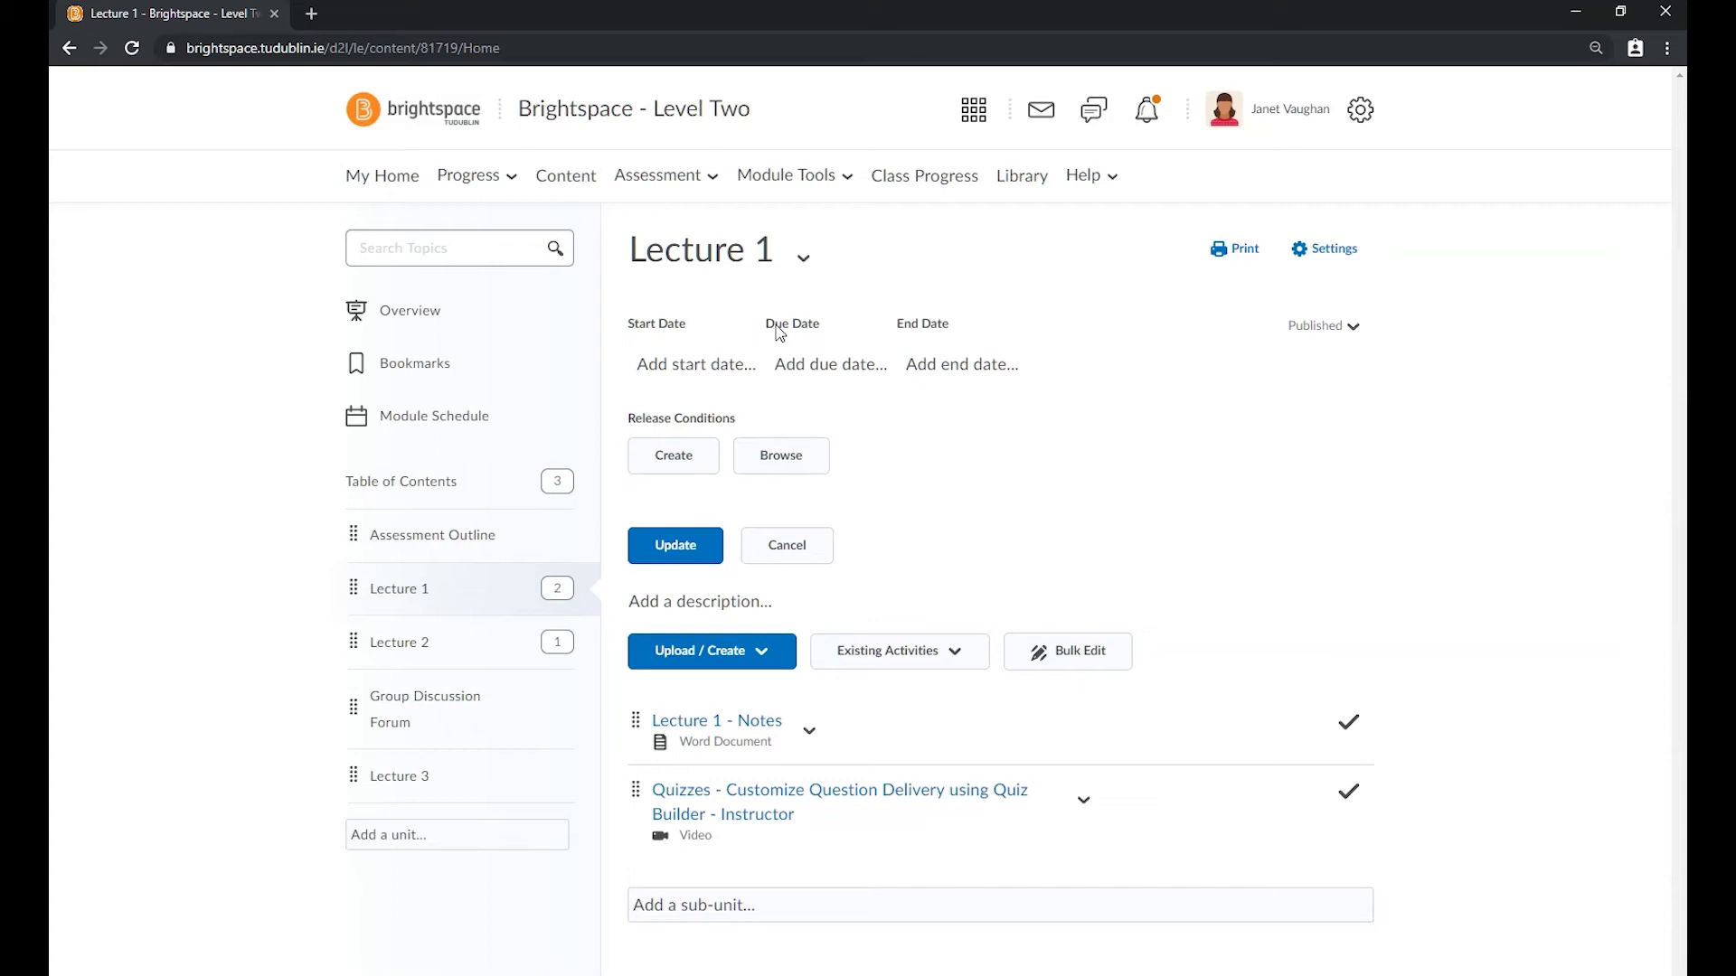
left_click(442, 419)
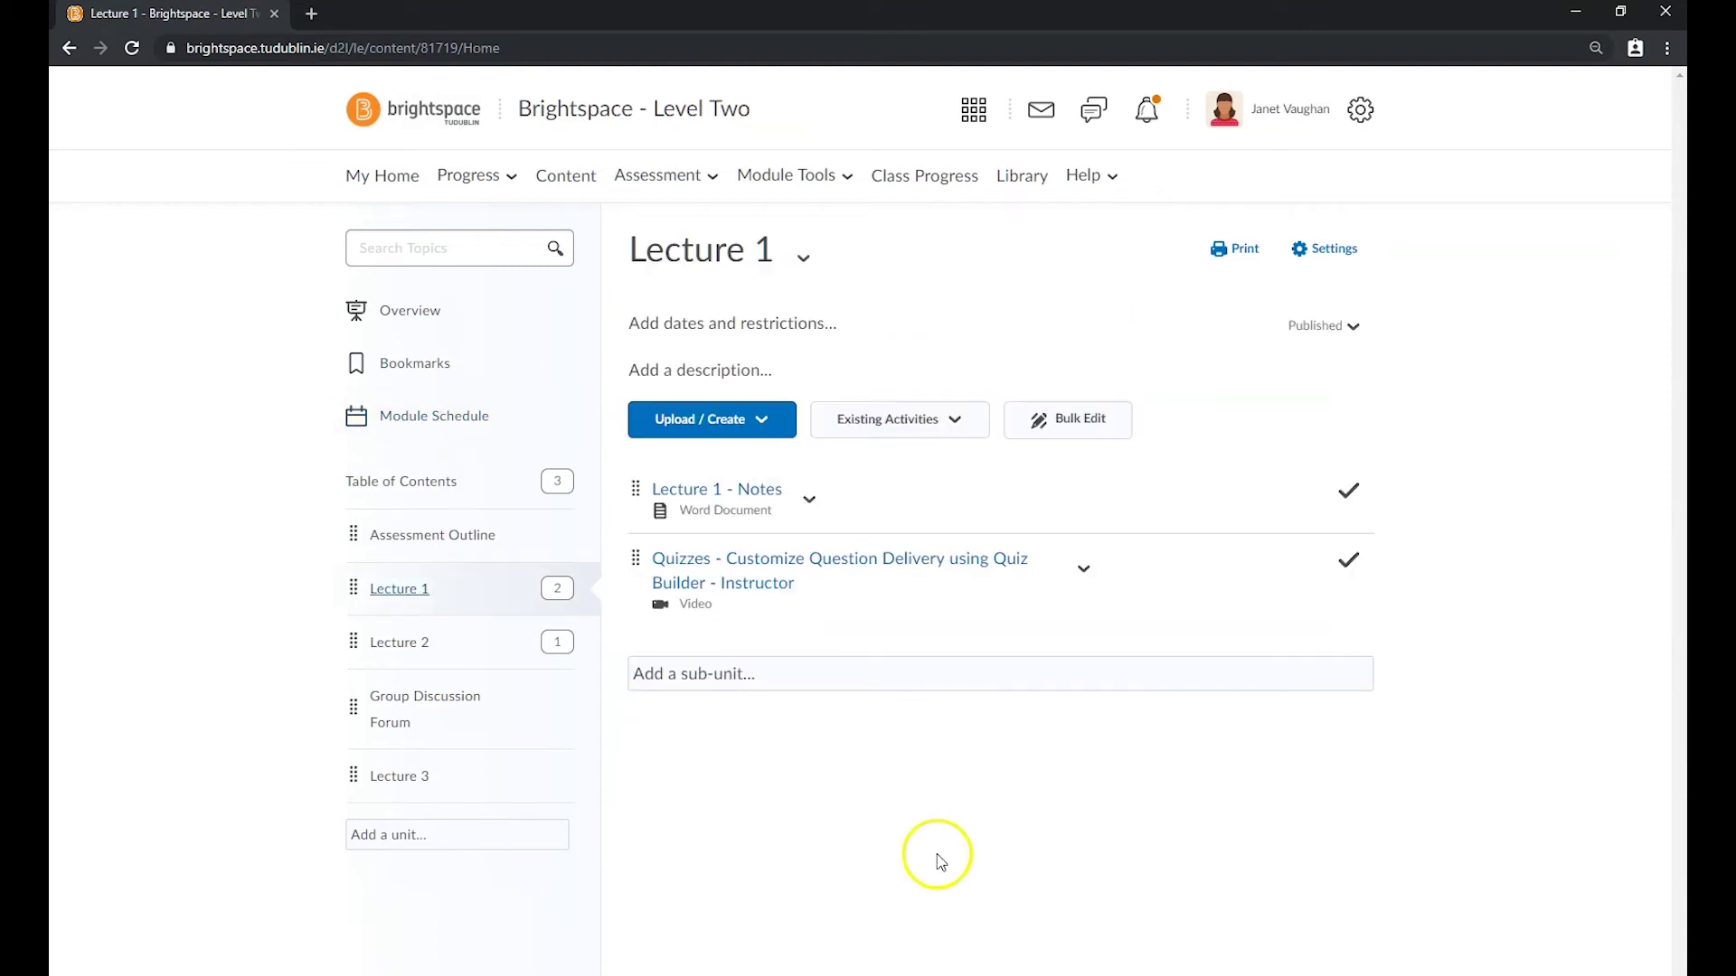
left_click(819, 324)
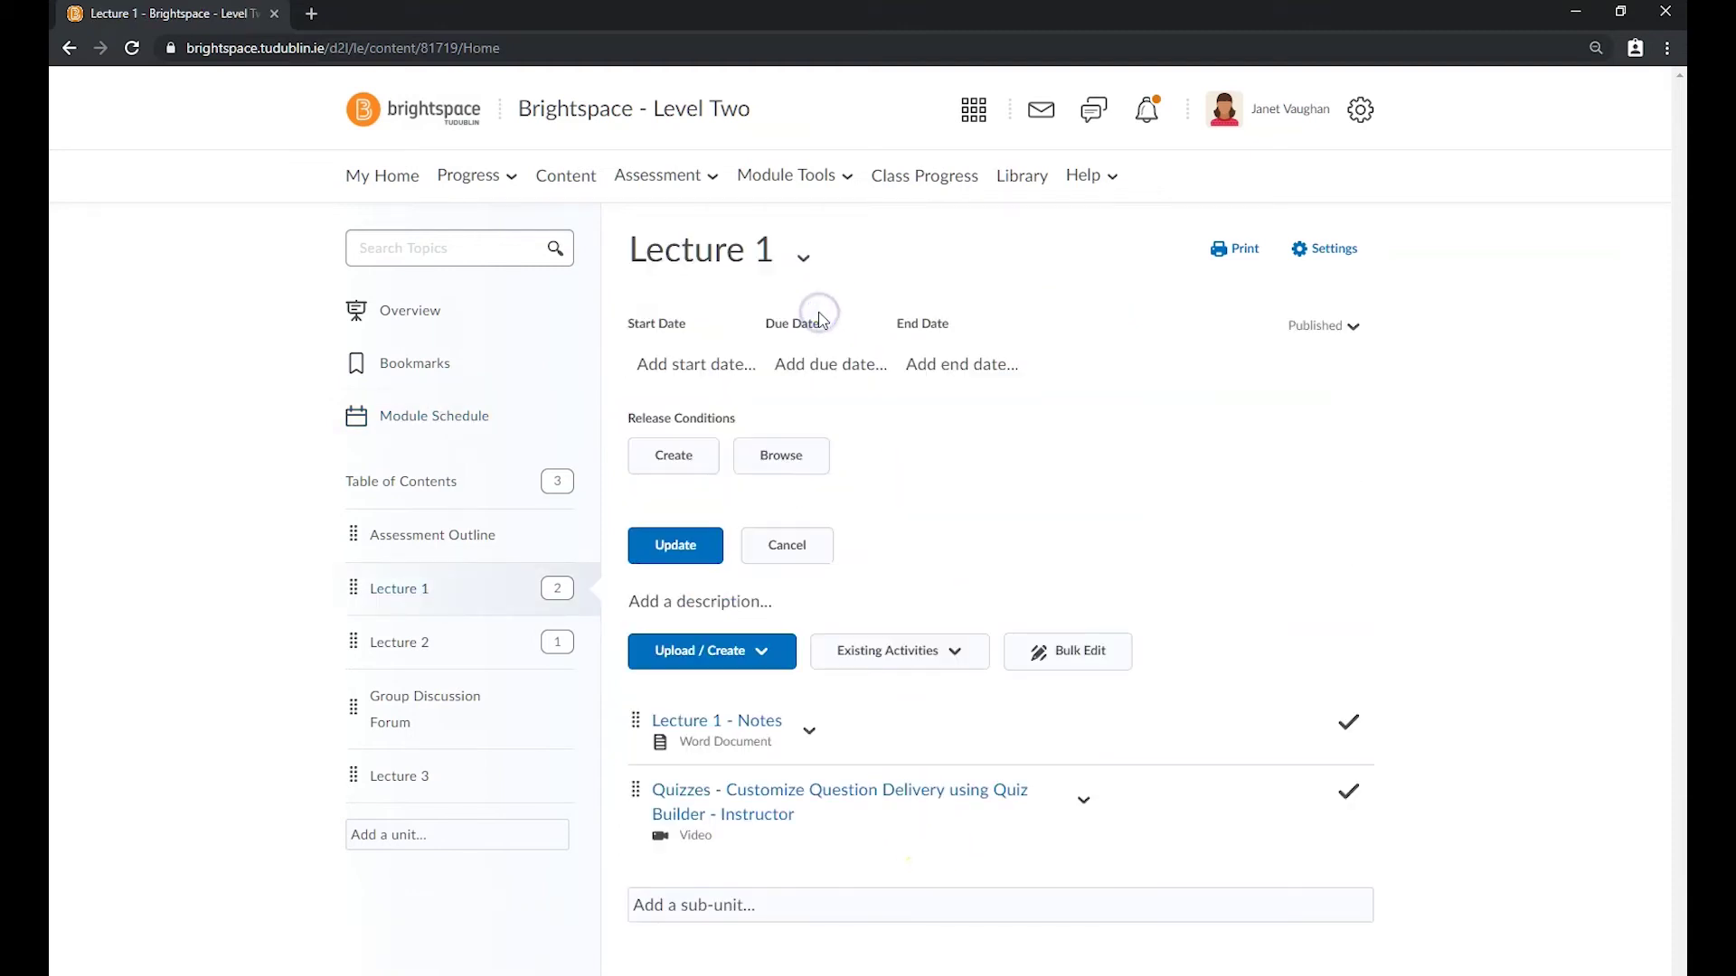
left_click(683, 463)
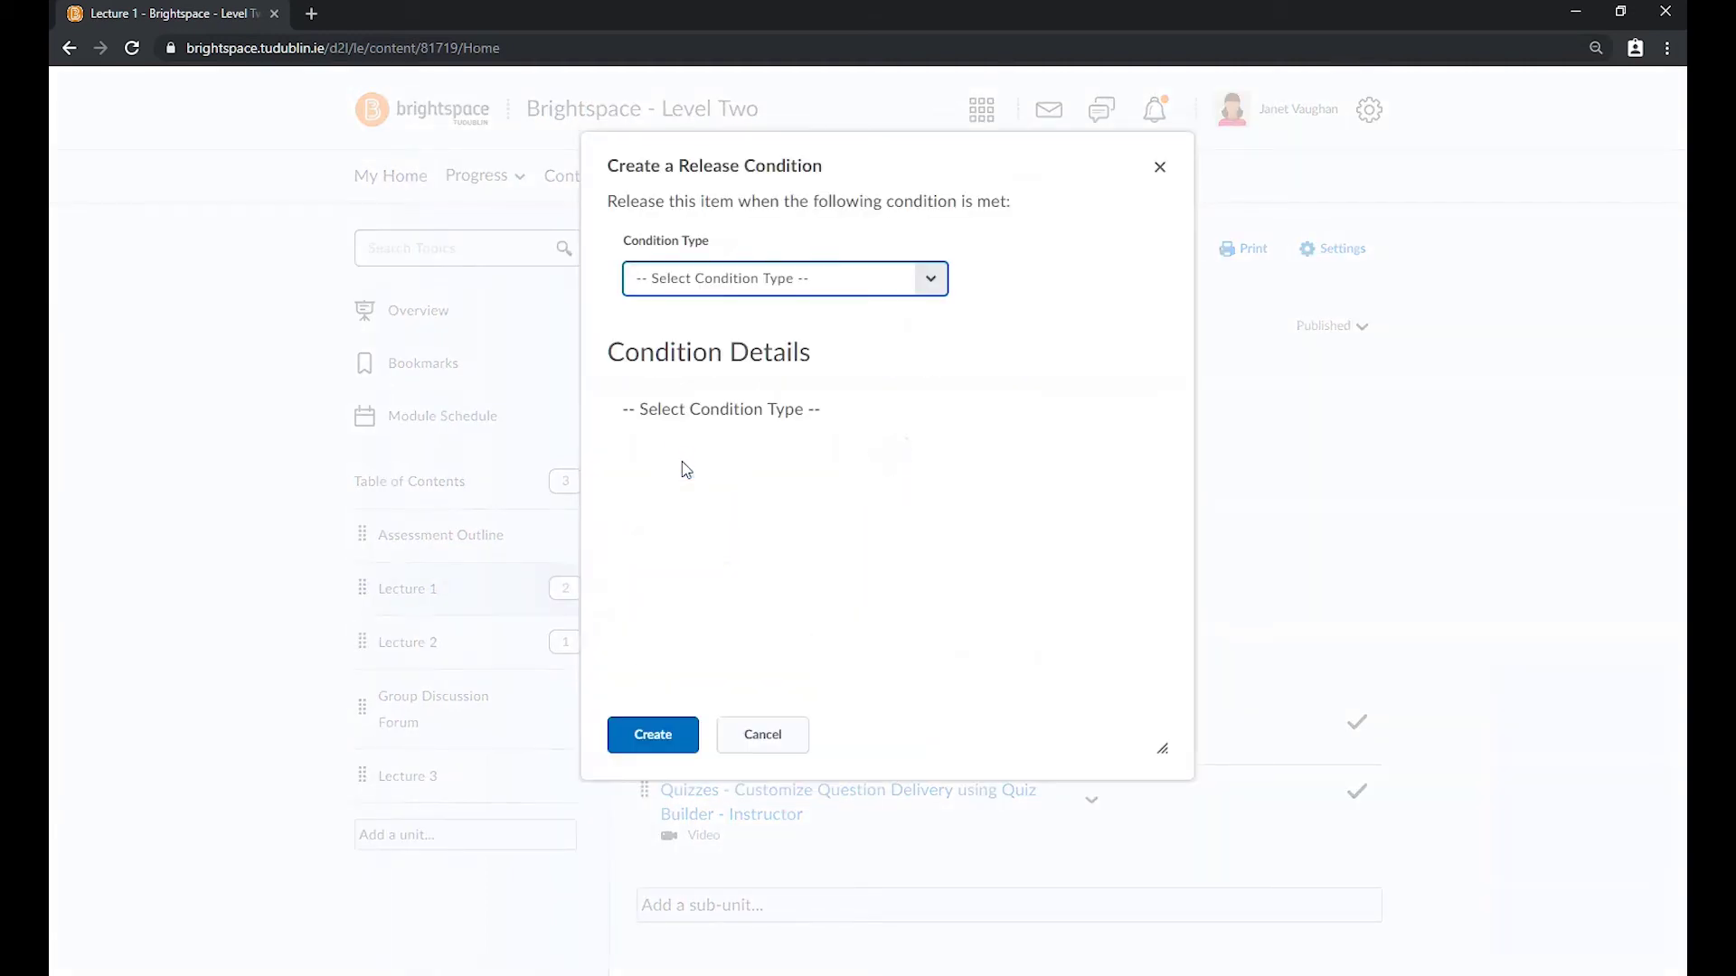
left_click(927, 280)
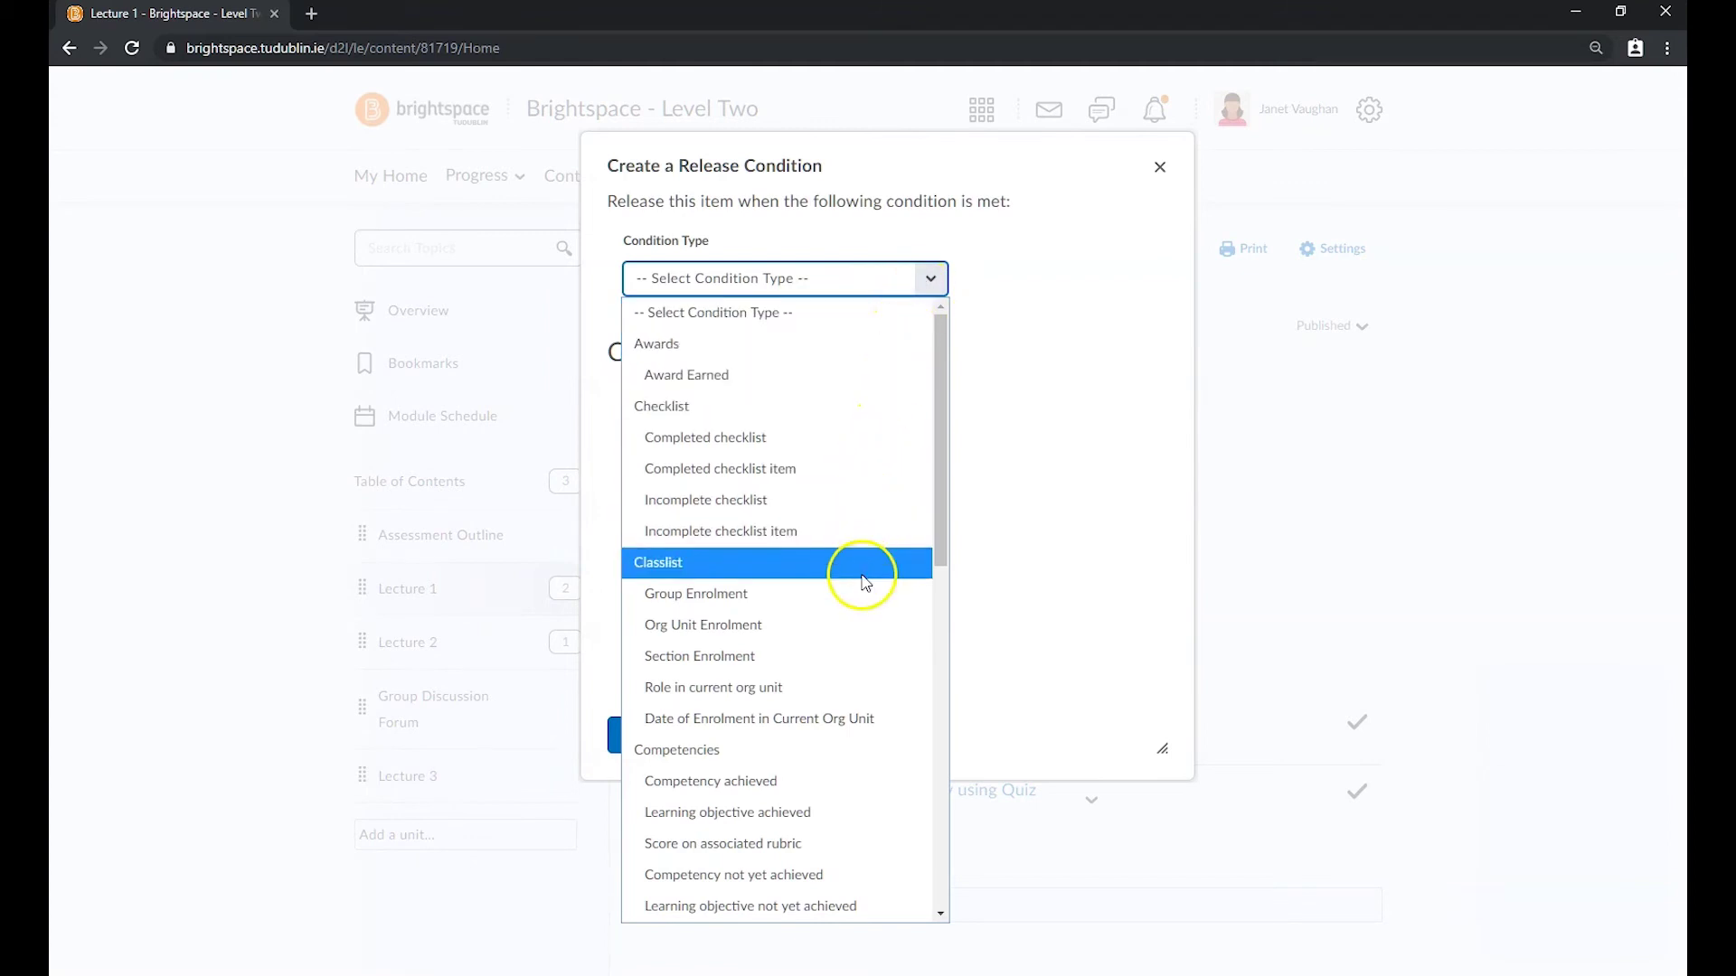
scroll(863, 580, "down", 2)
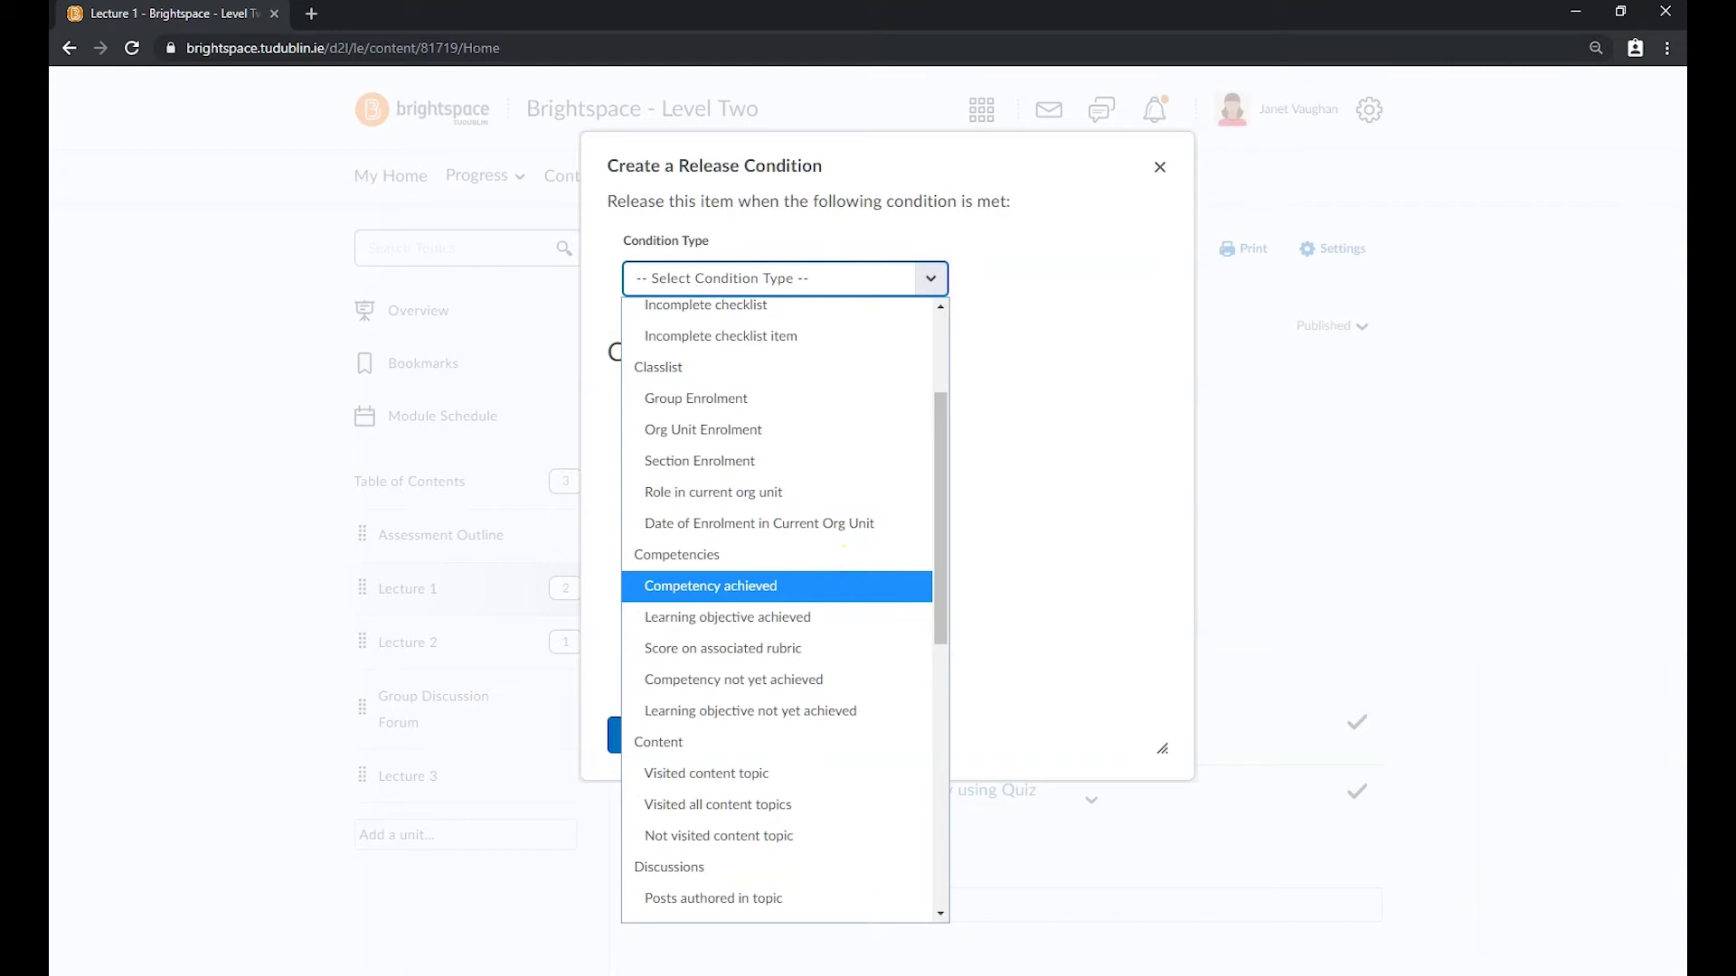
left_click(1285, 521)
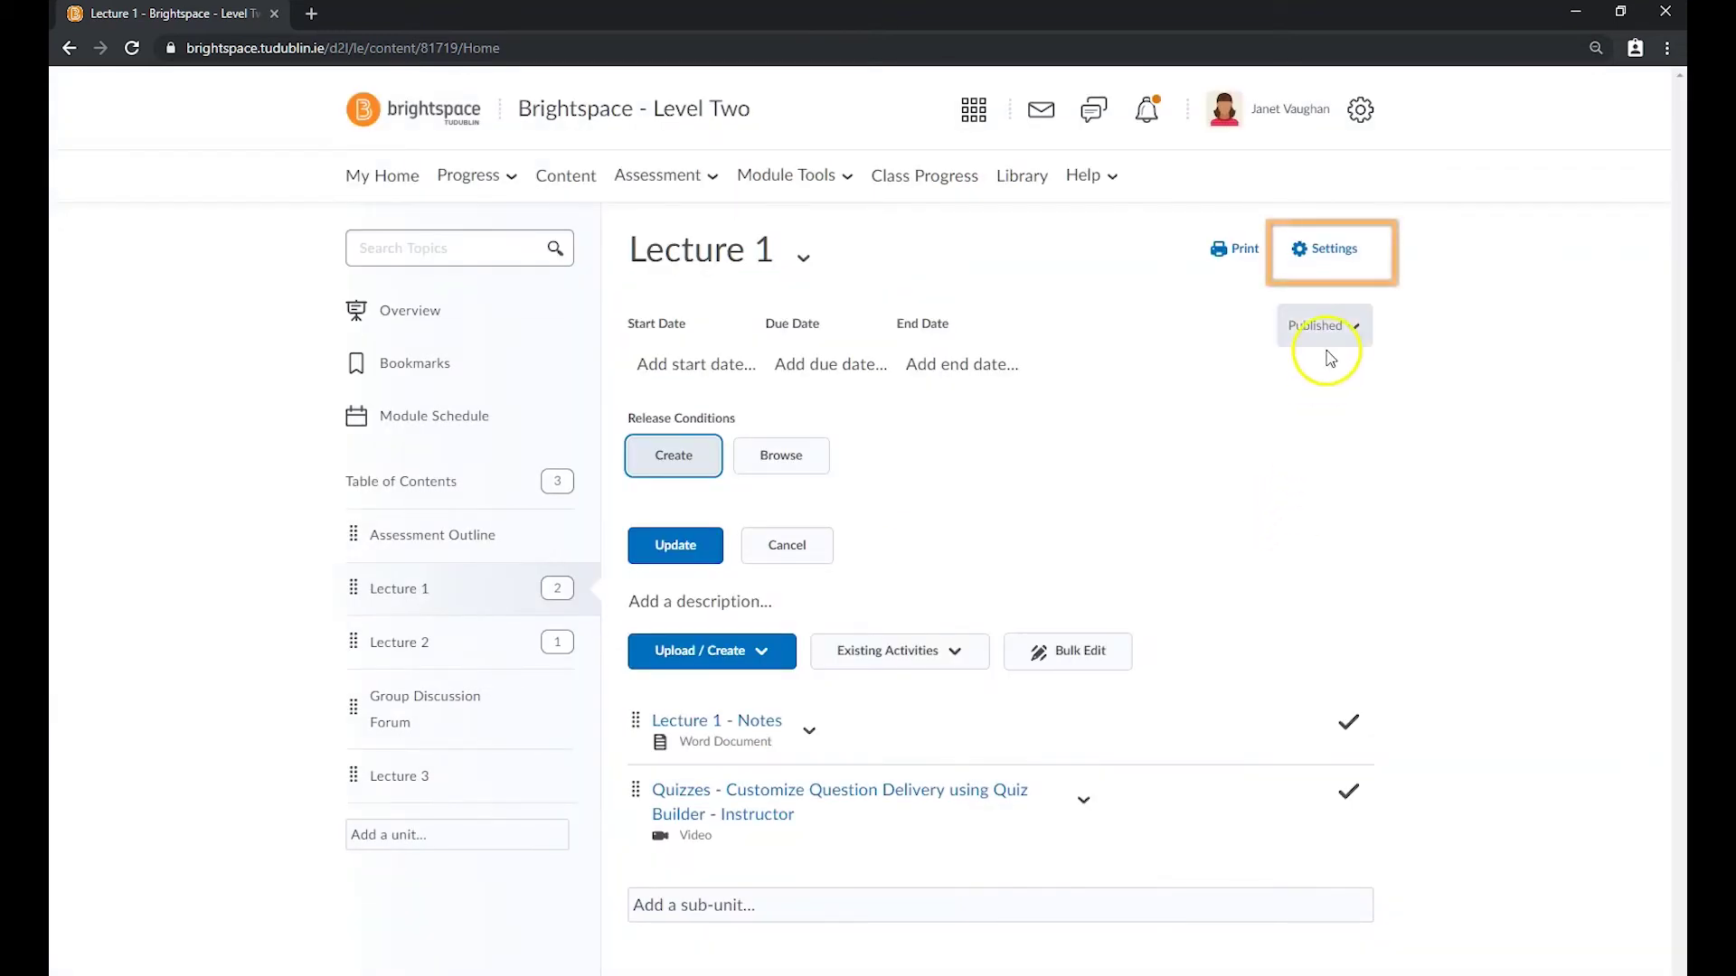
Step: Review the content settings' default completion status choices
left_click(1331, 259)
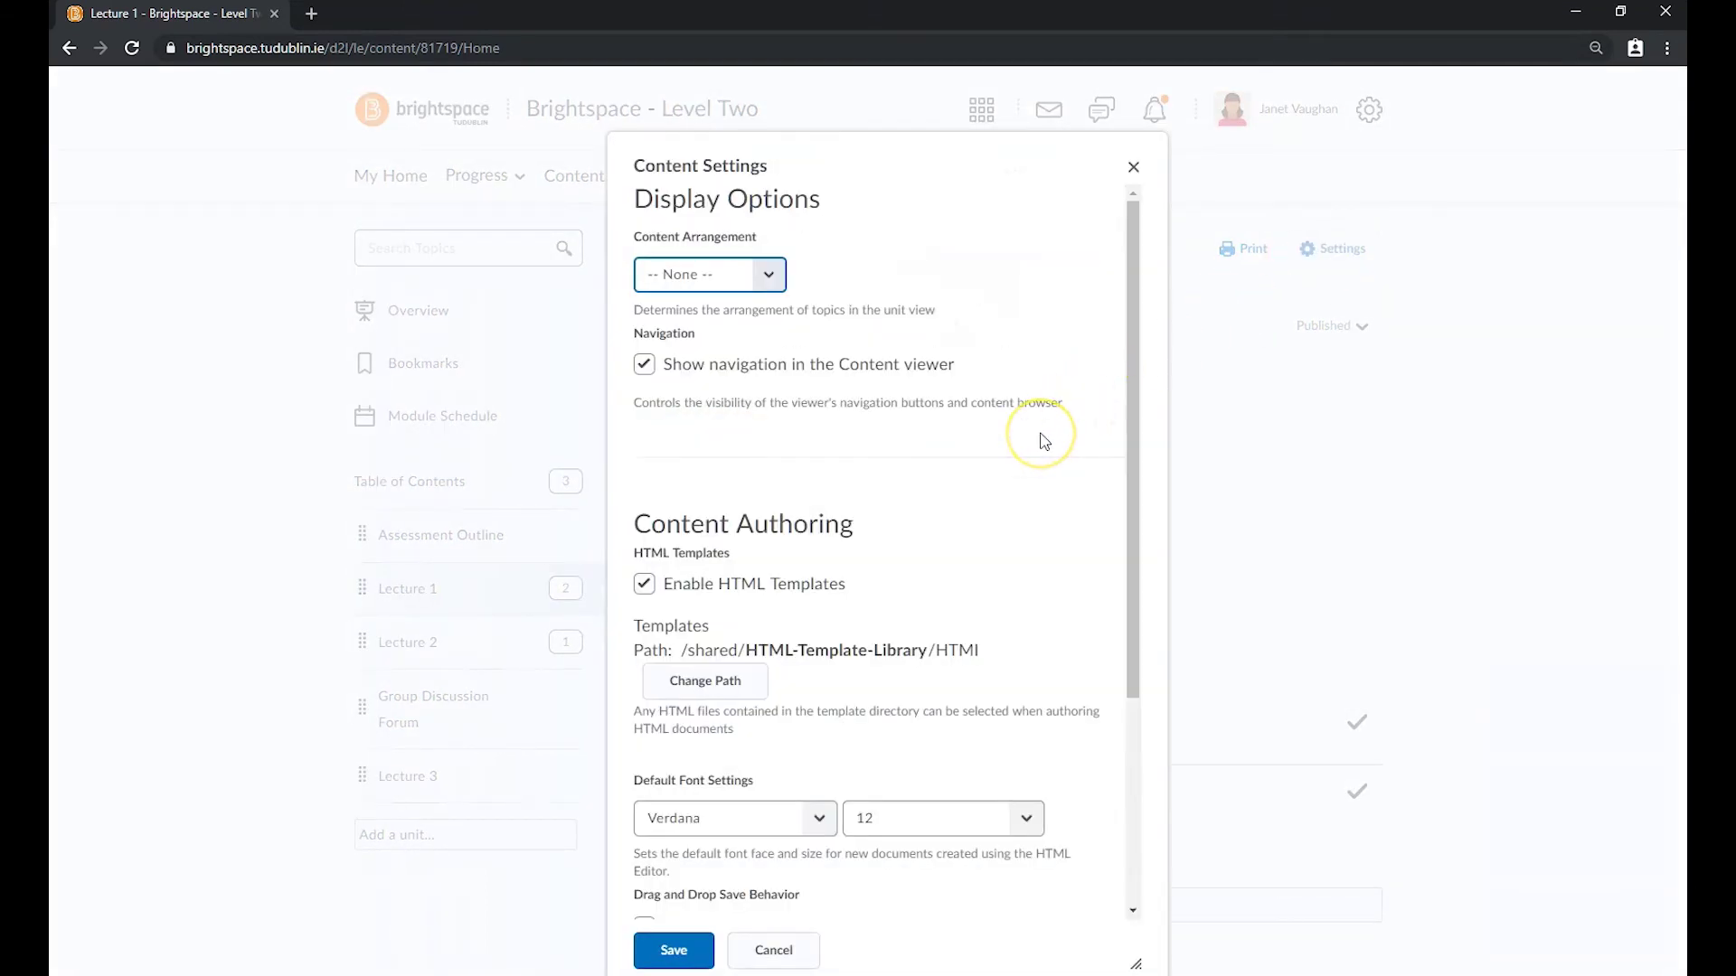
scroll(1044, 441, "down", 3)
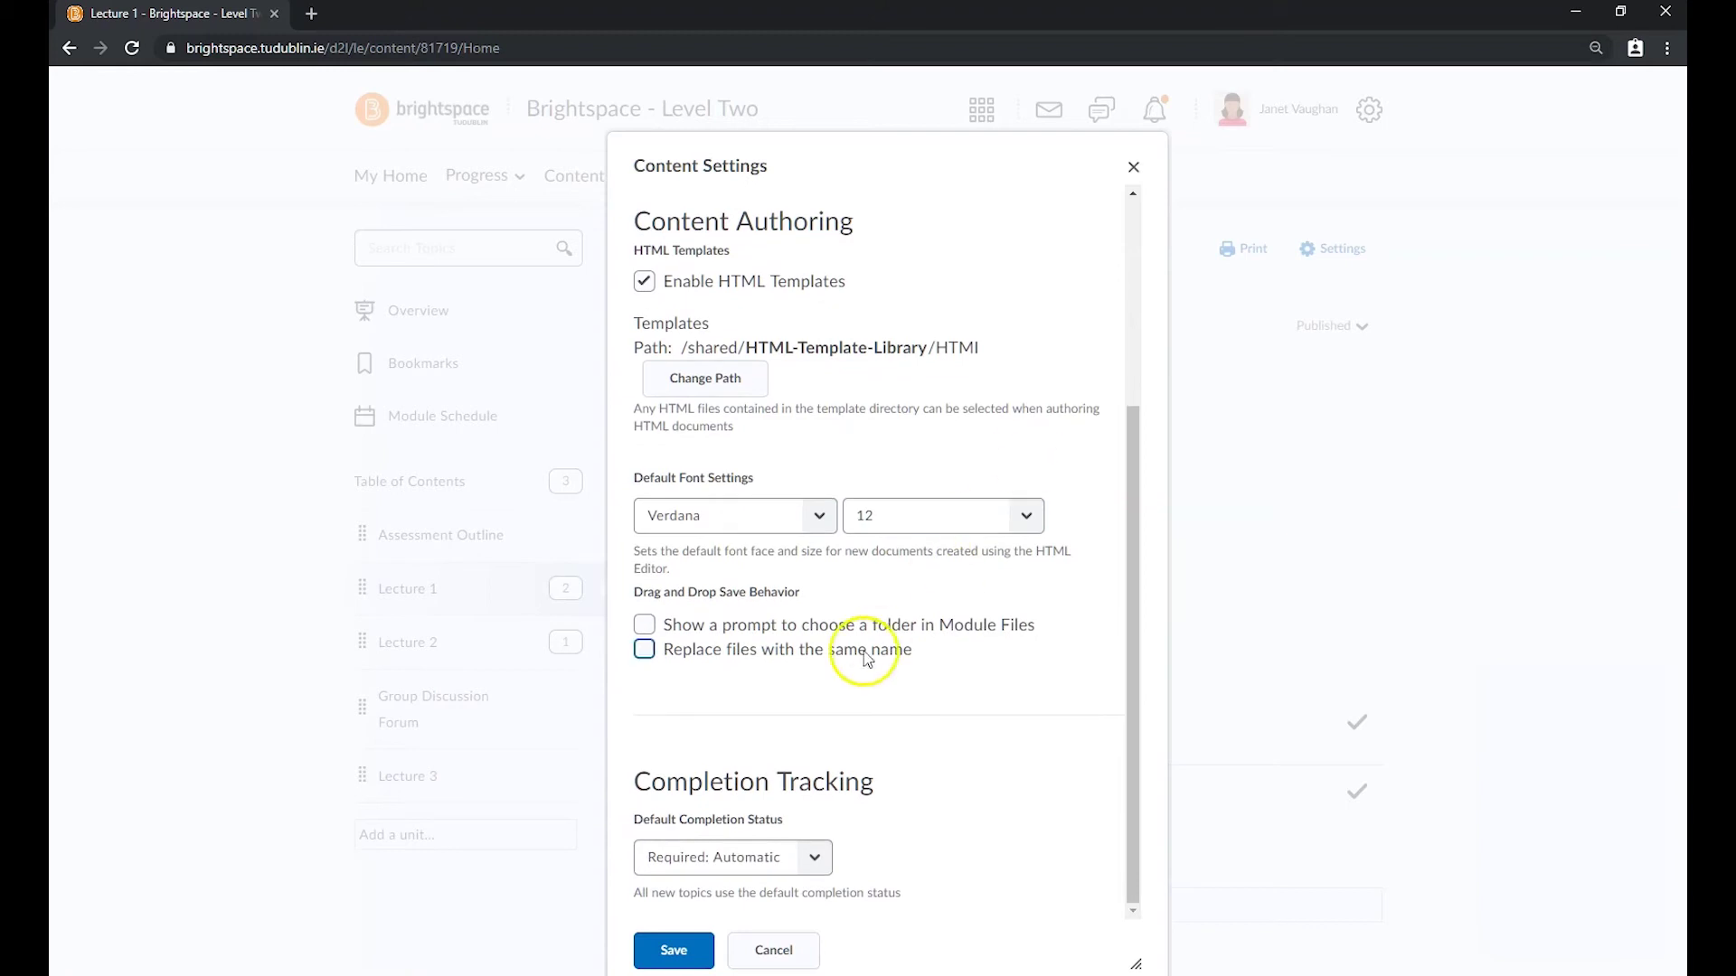
left_click(816, 857)
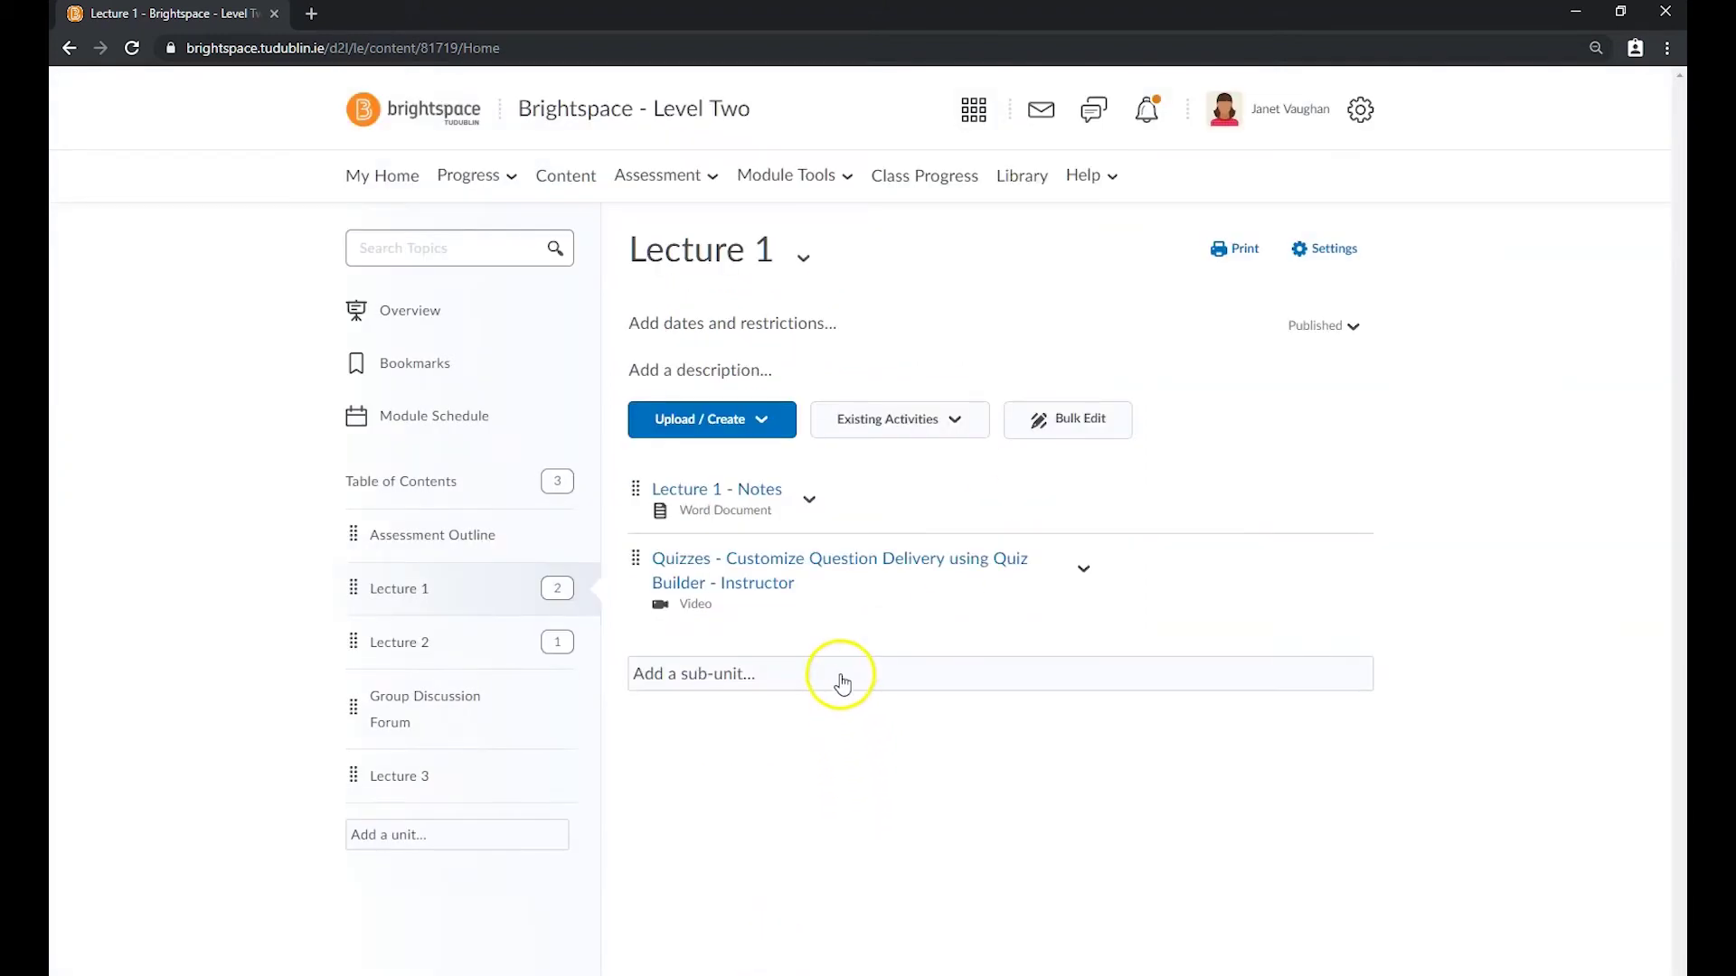
Step: Add an 'indicative readings' sub-unit inside Lecture 1
left_click(840, 677)
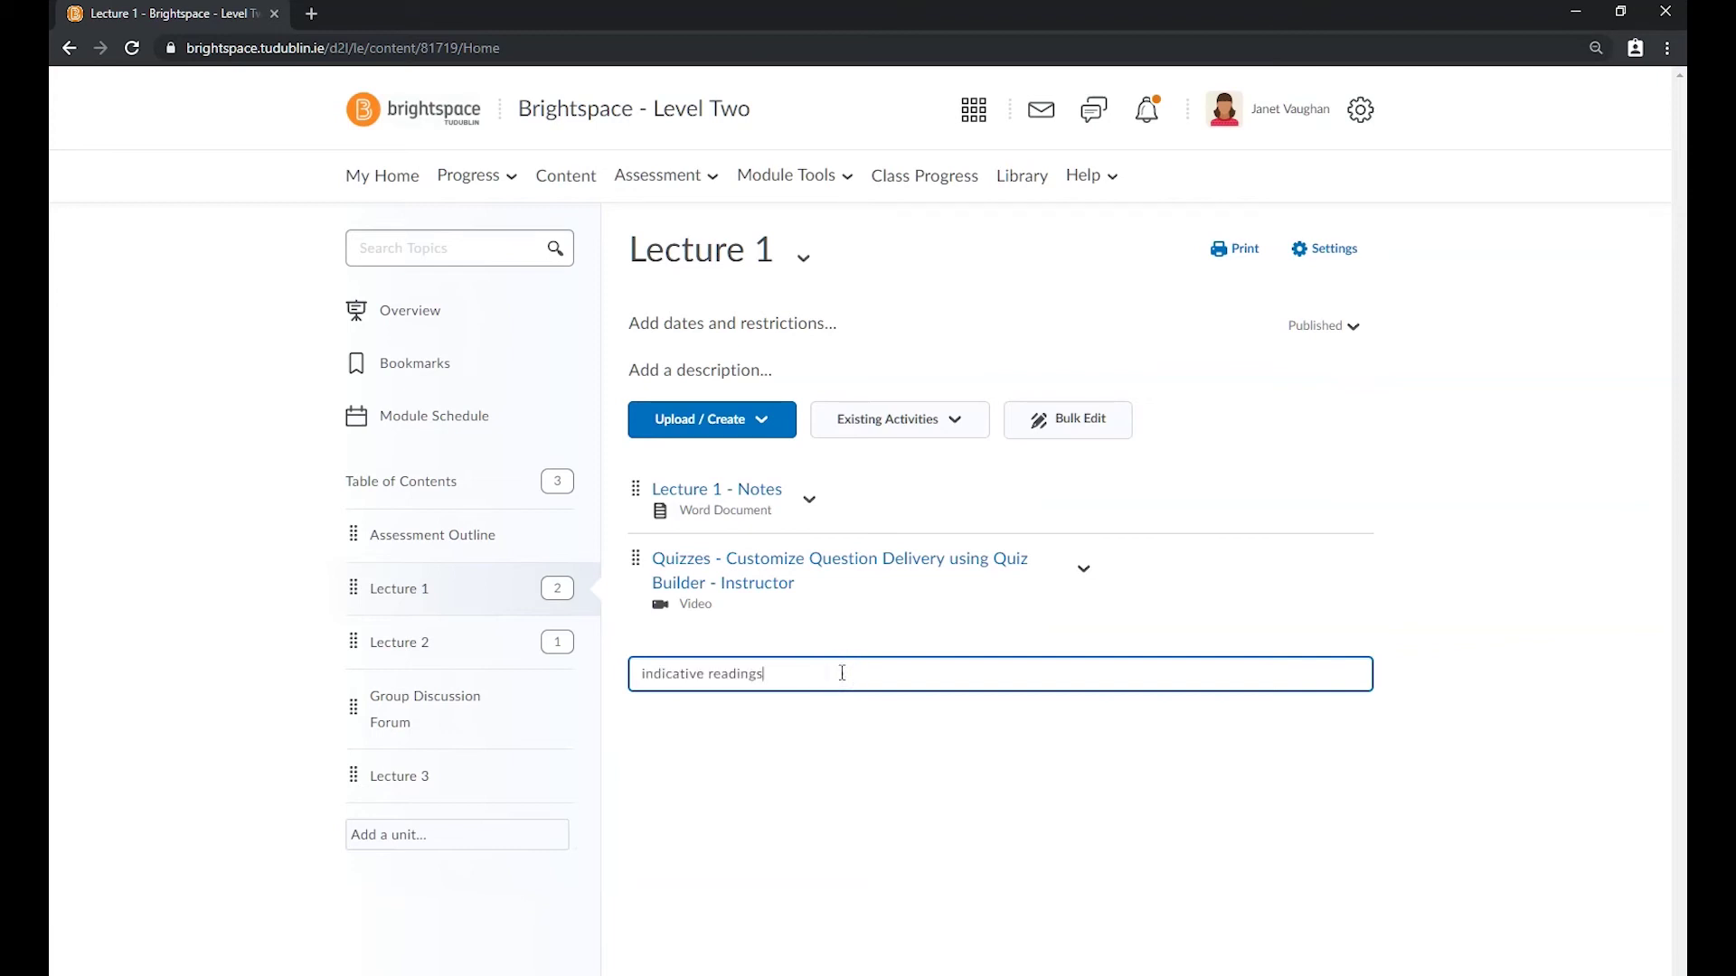
key("Return")
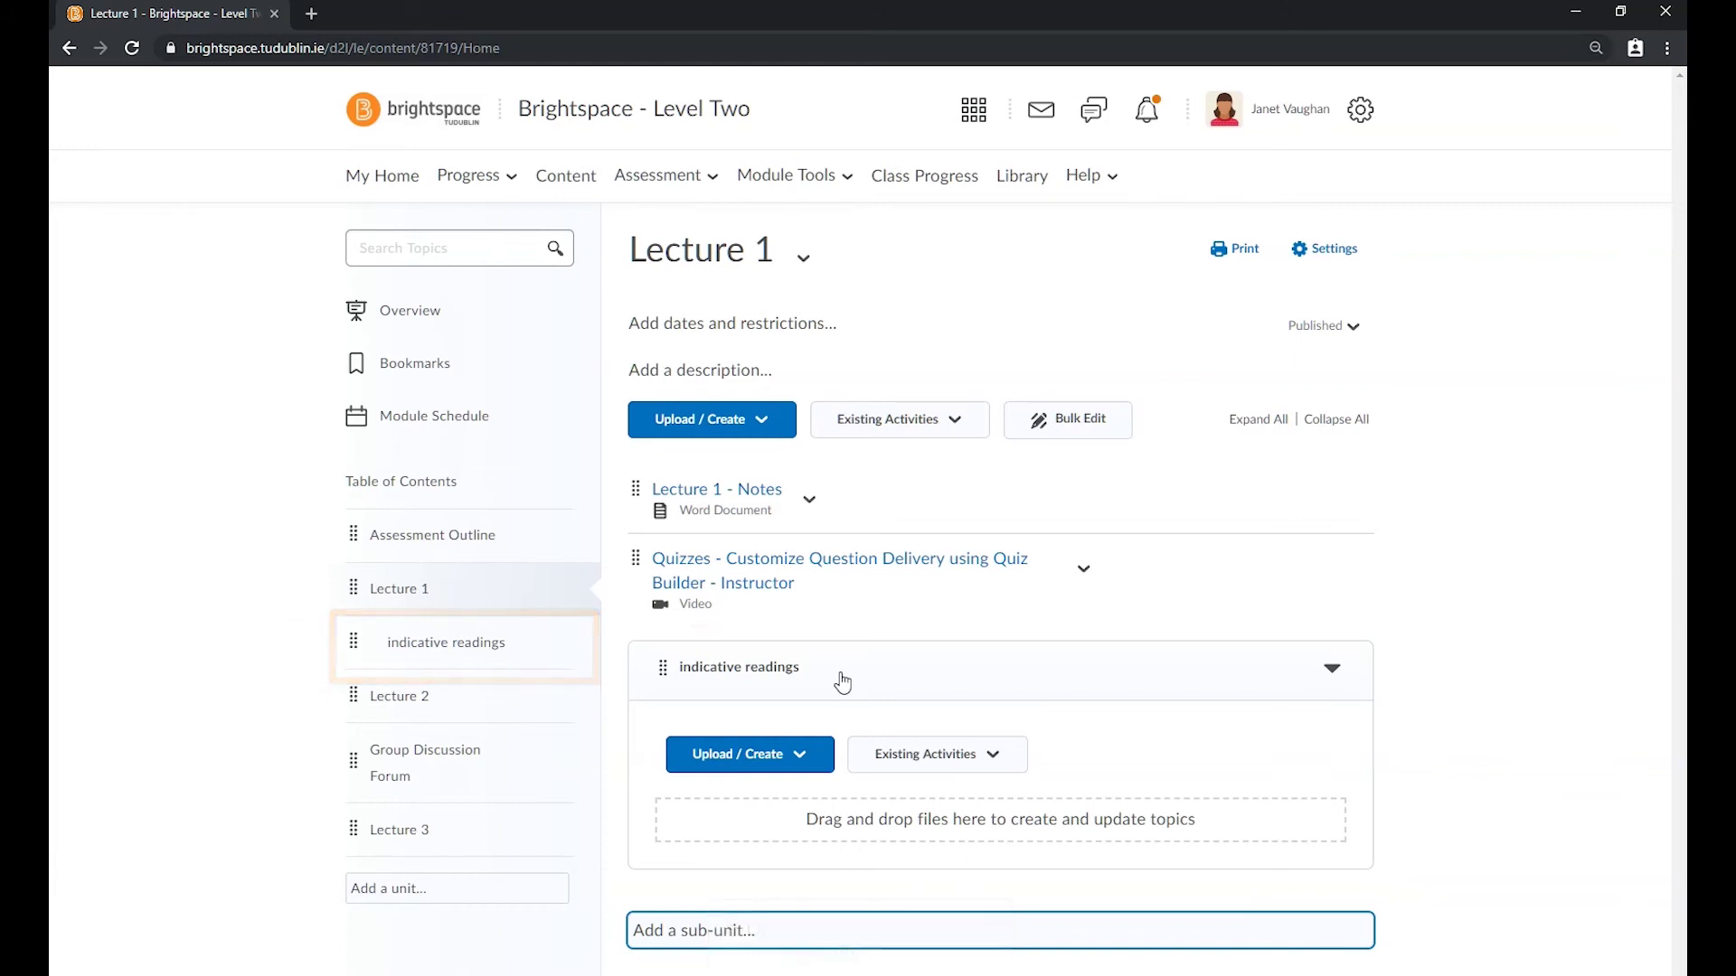
left_click(1079, 488)
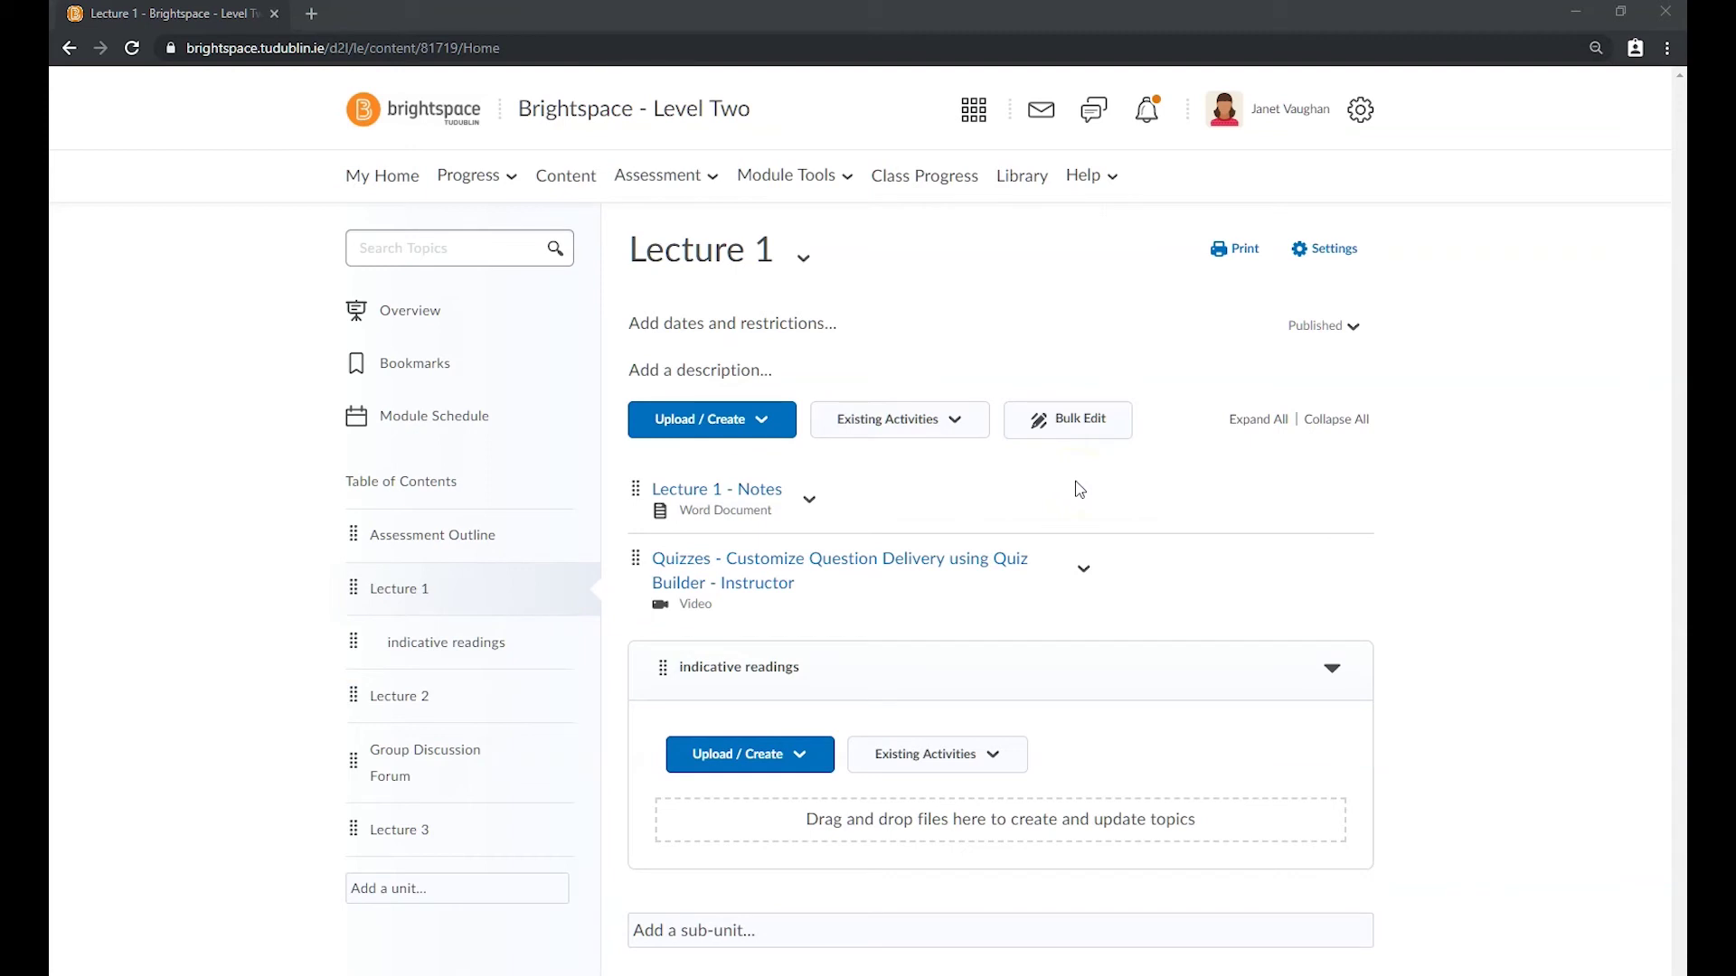
Step: Open the module Overview and move the Assessment Outline unit to a new position
left_click(407, 312)
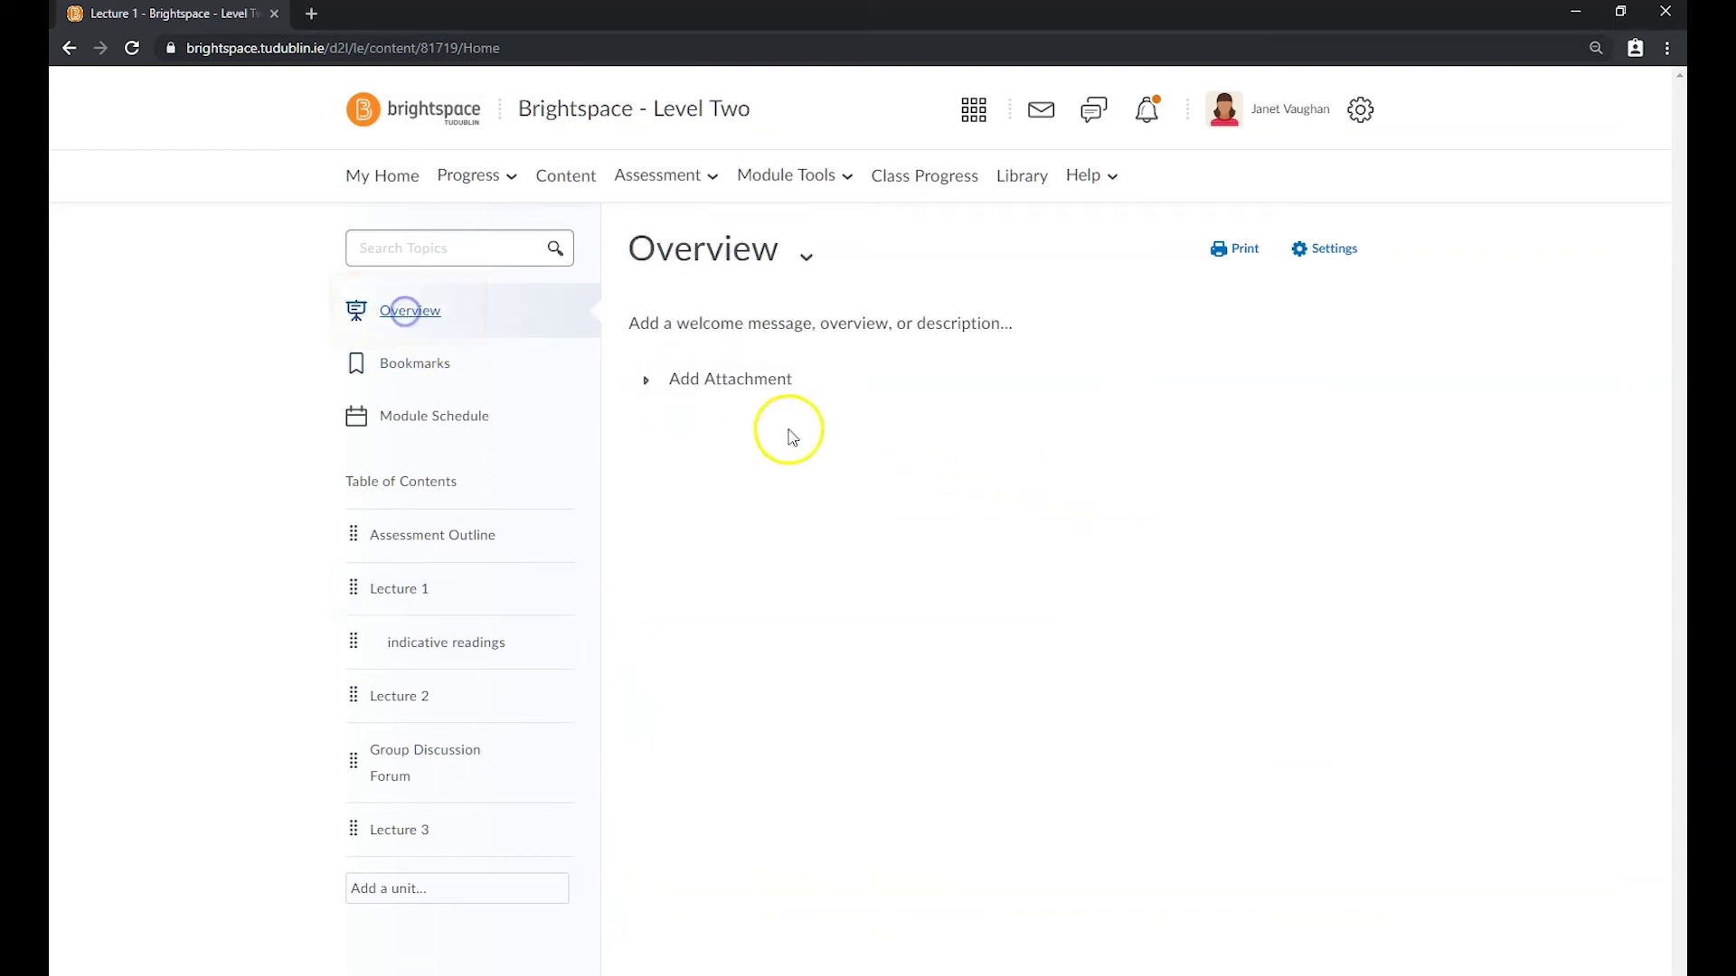
left_click(736, 323)
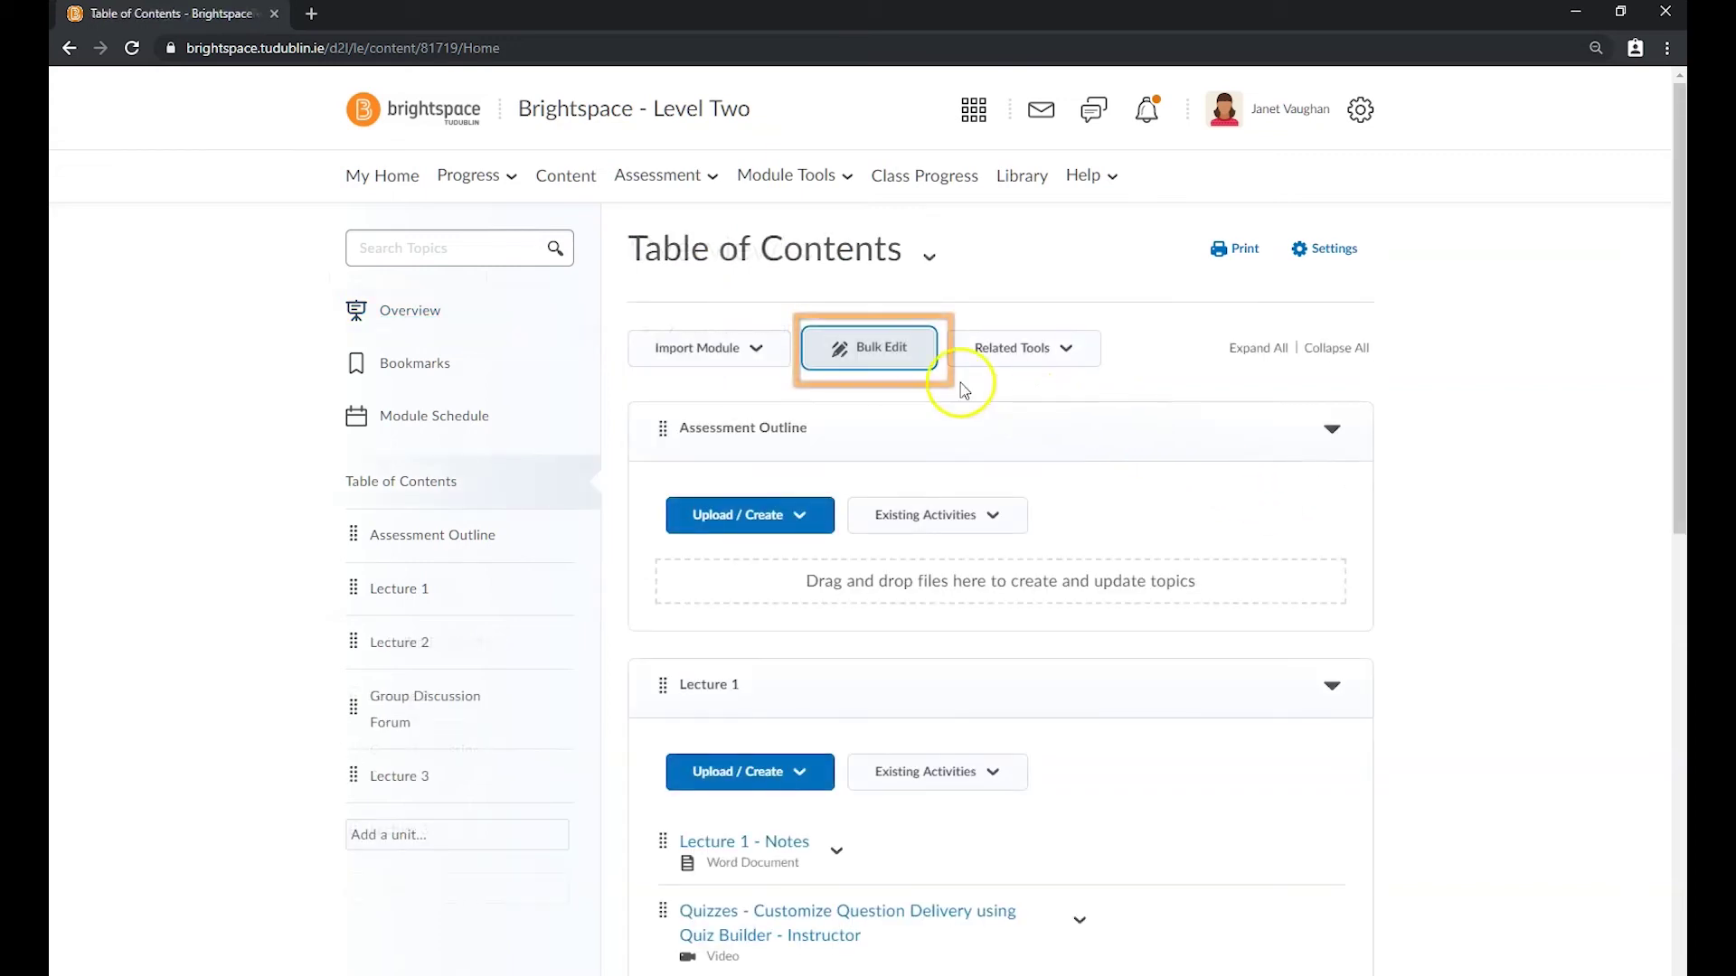
left_click(892, 369)
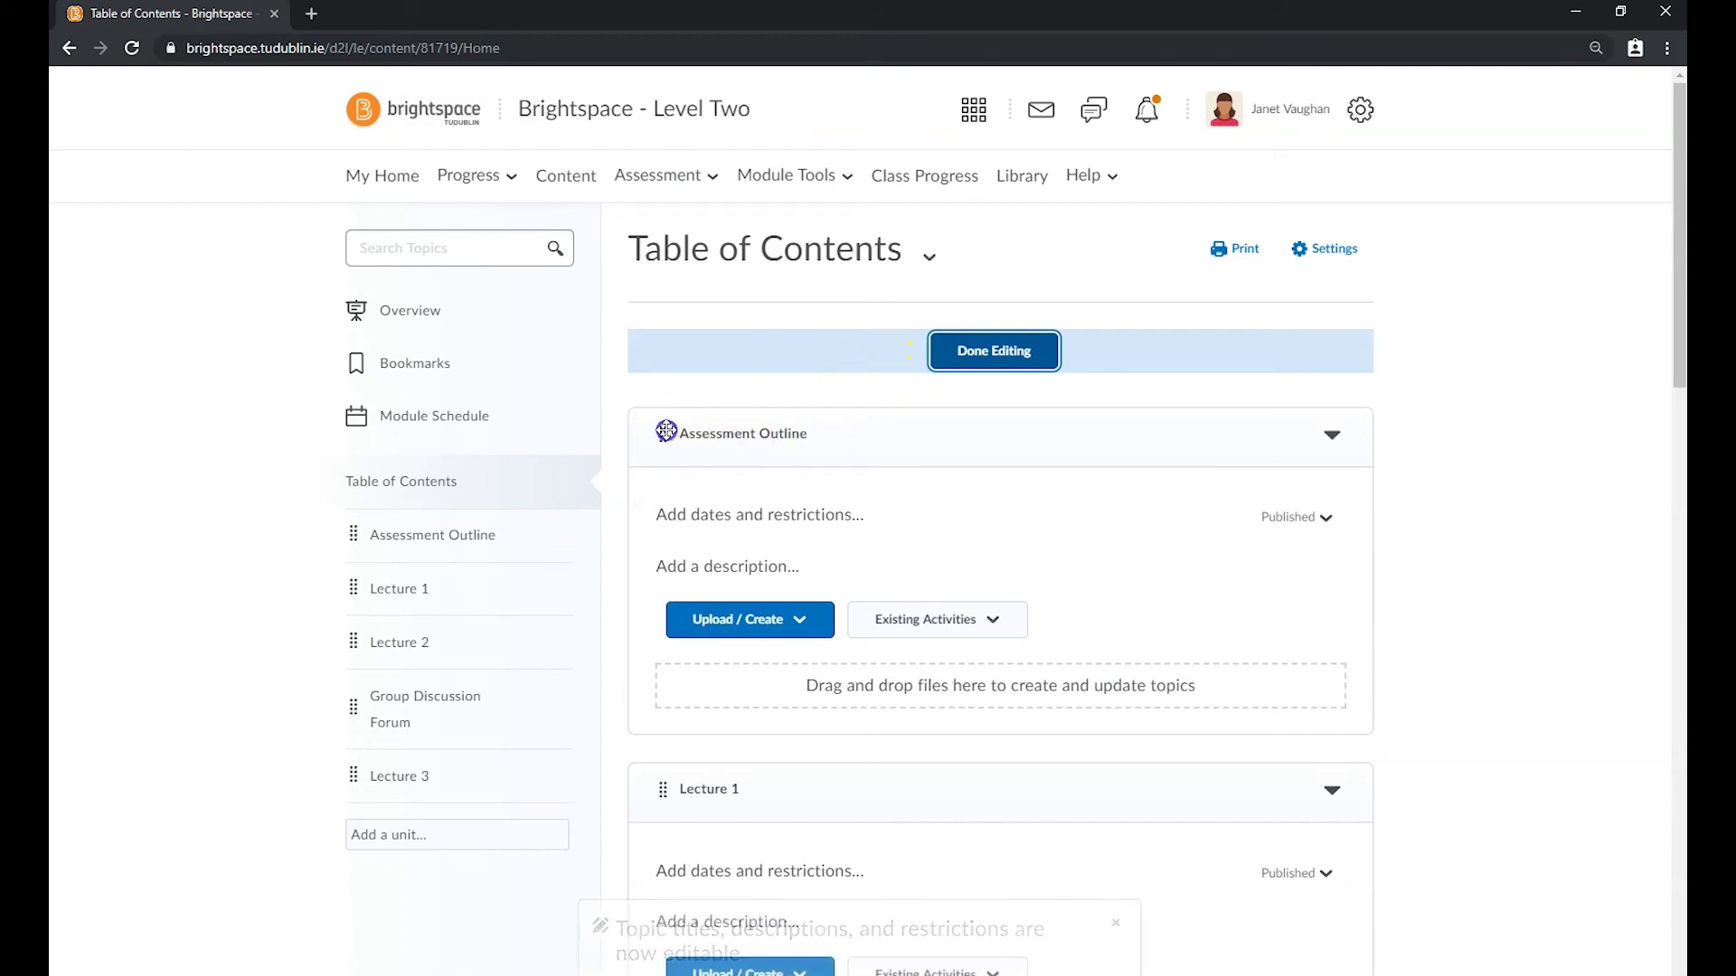
mouse_move(666, 431)
left_mouse_down()
mouse_move(686, 546)
mouse_move(666, 449)
left_mouse_up()
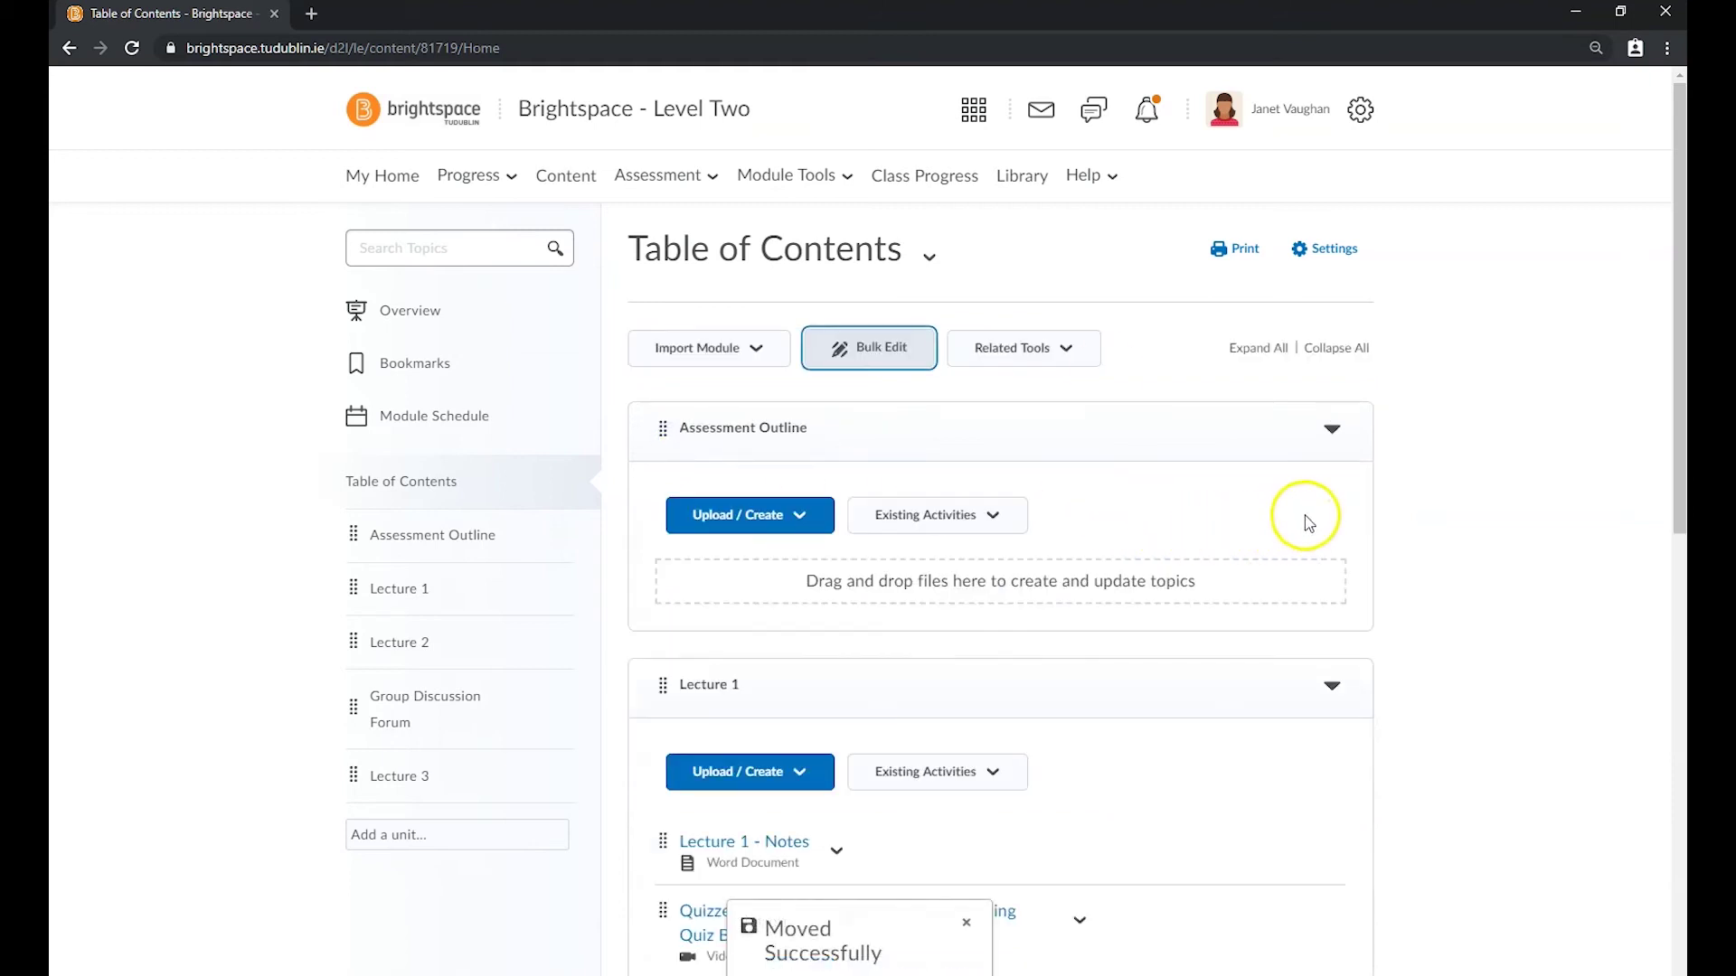
Step: Review publish and completion options in Bulk Edit, then delete the Lecture 1 - Notes topic
left_click(905, 351)
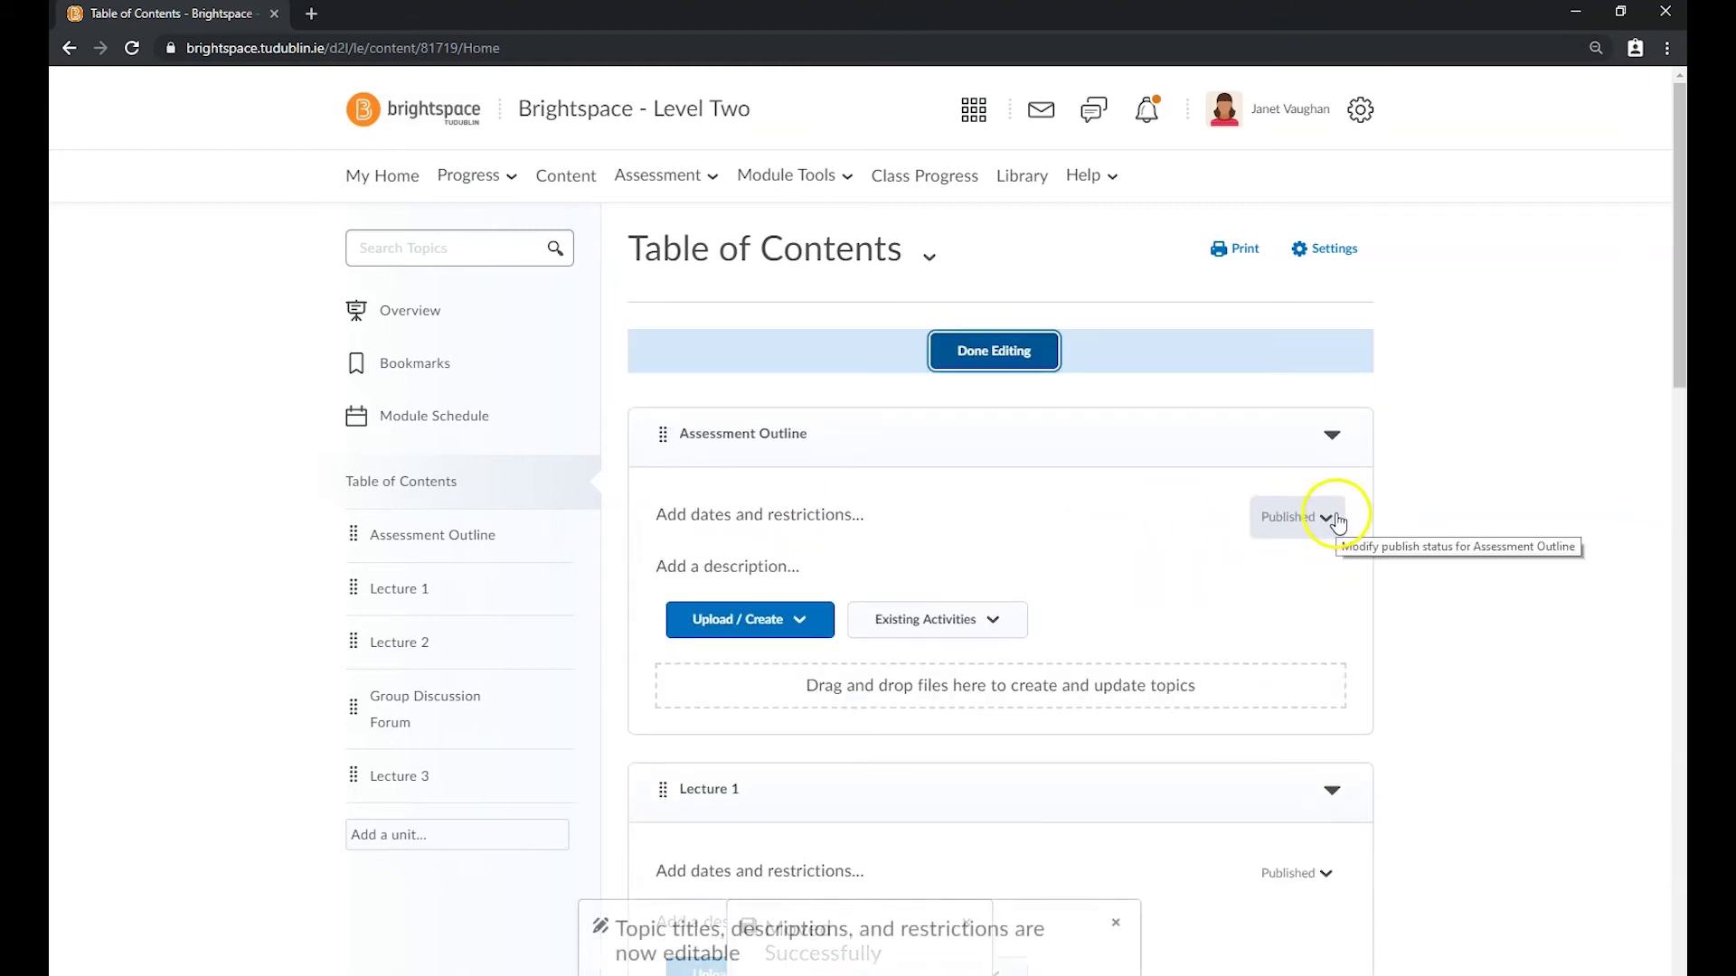
left_click(1336, 517)
left_click(1337, 520)
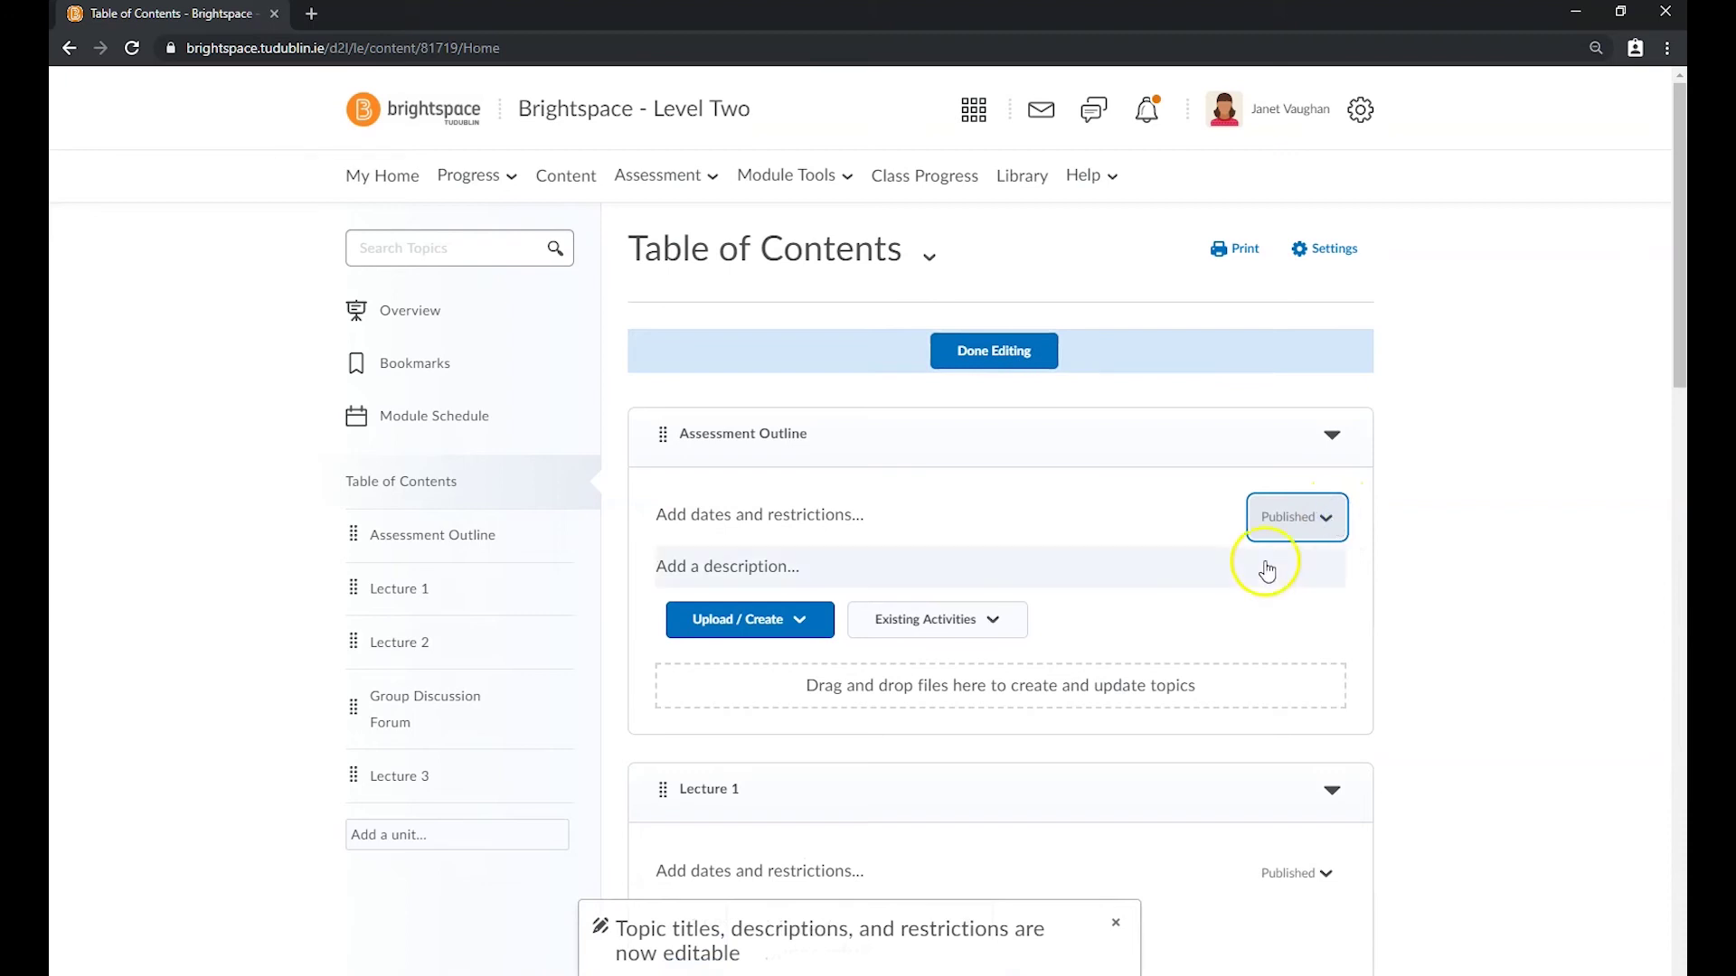
scroll(1252, 565, "down", 3)
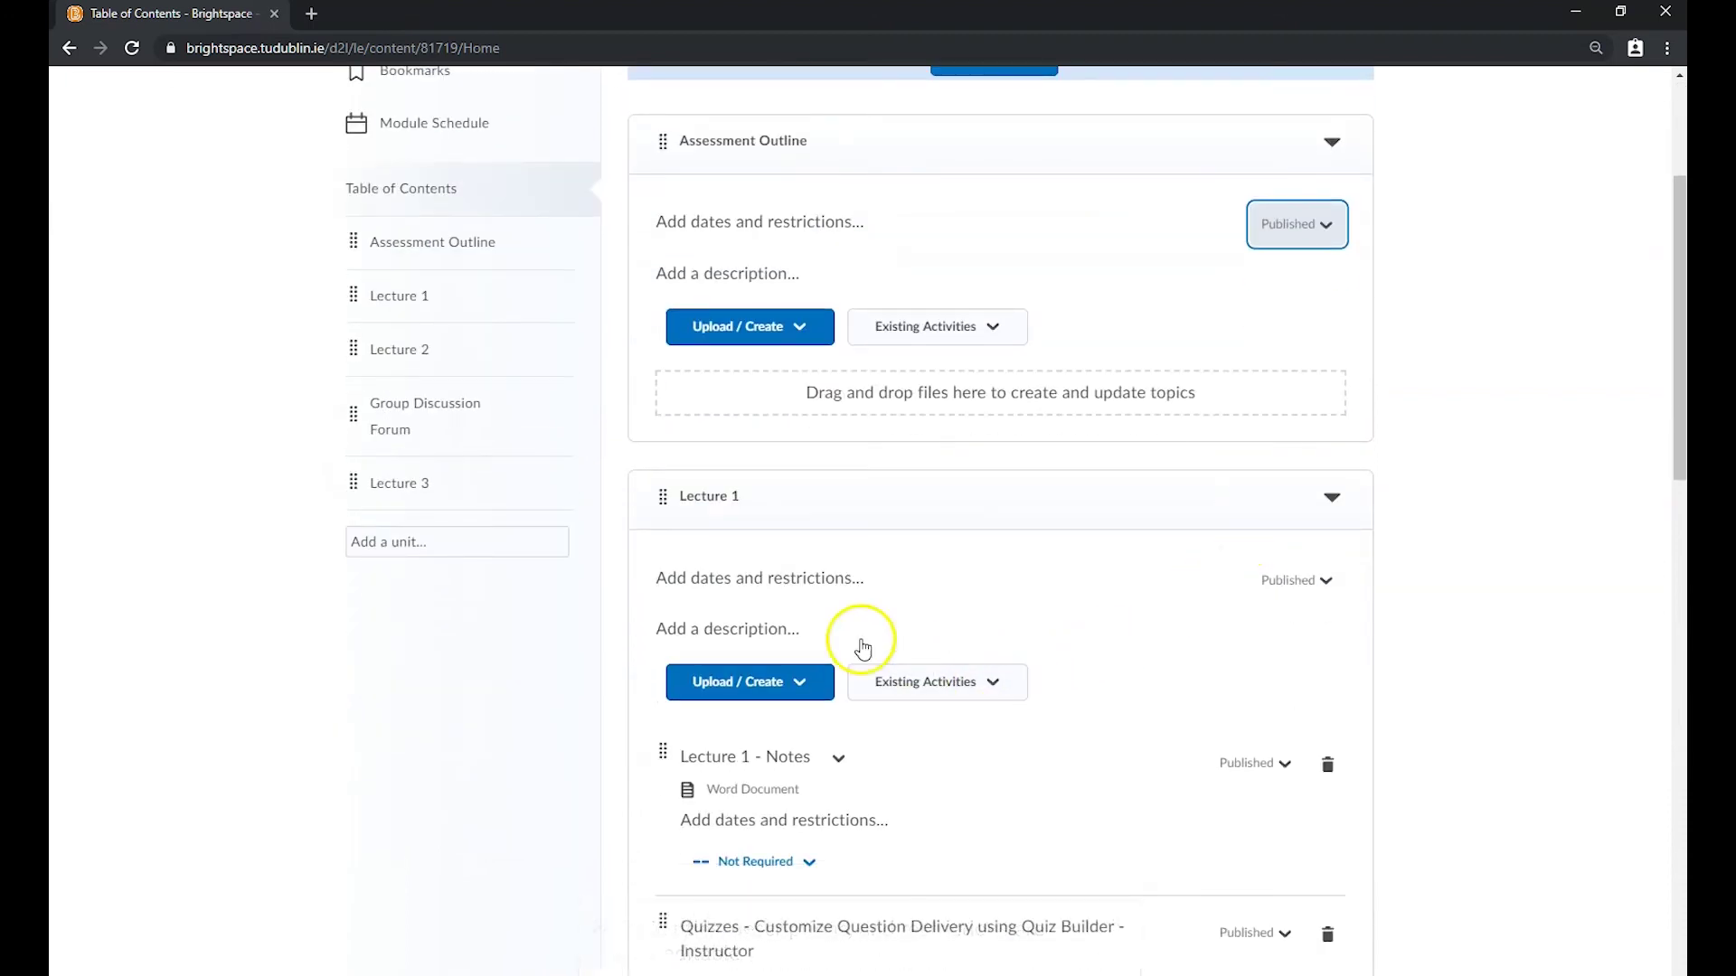
scroll(796, 683, "down", 2)
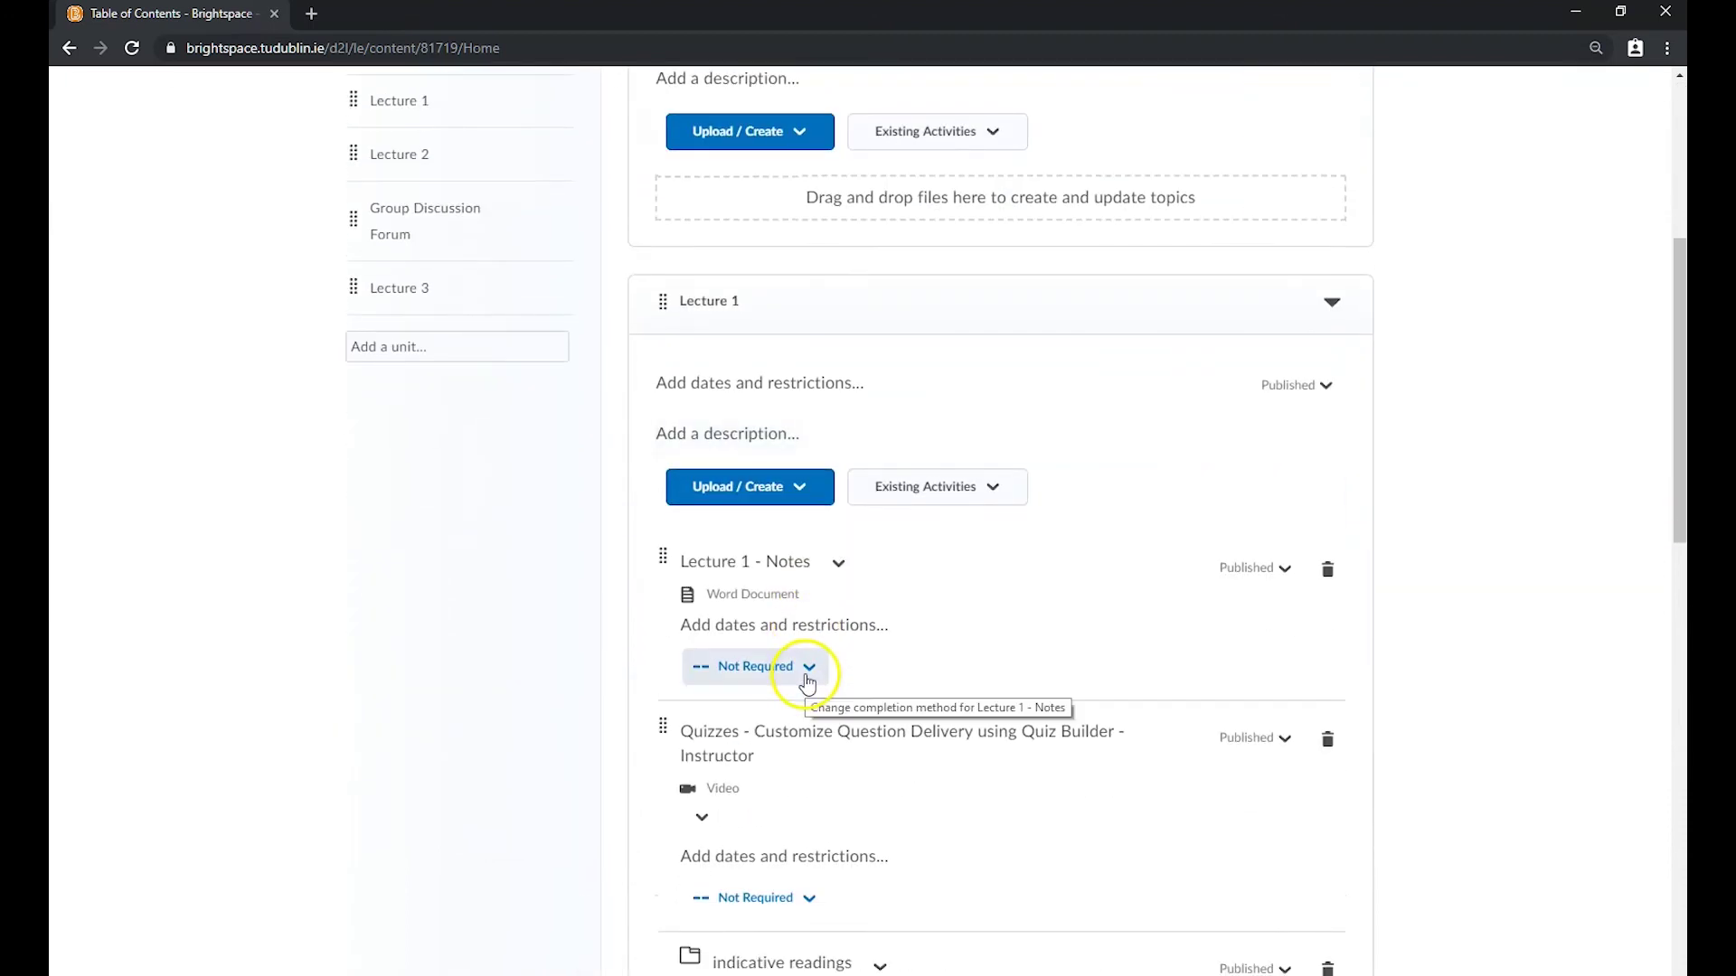
left_click(807, 674)
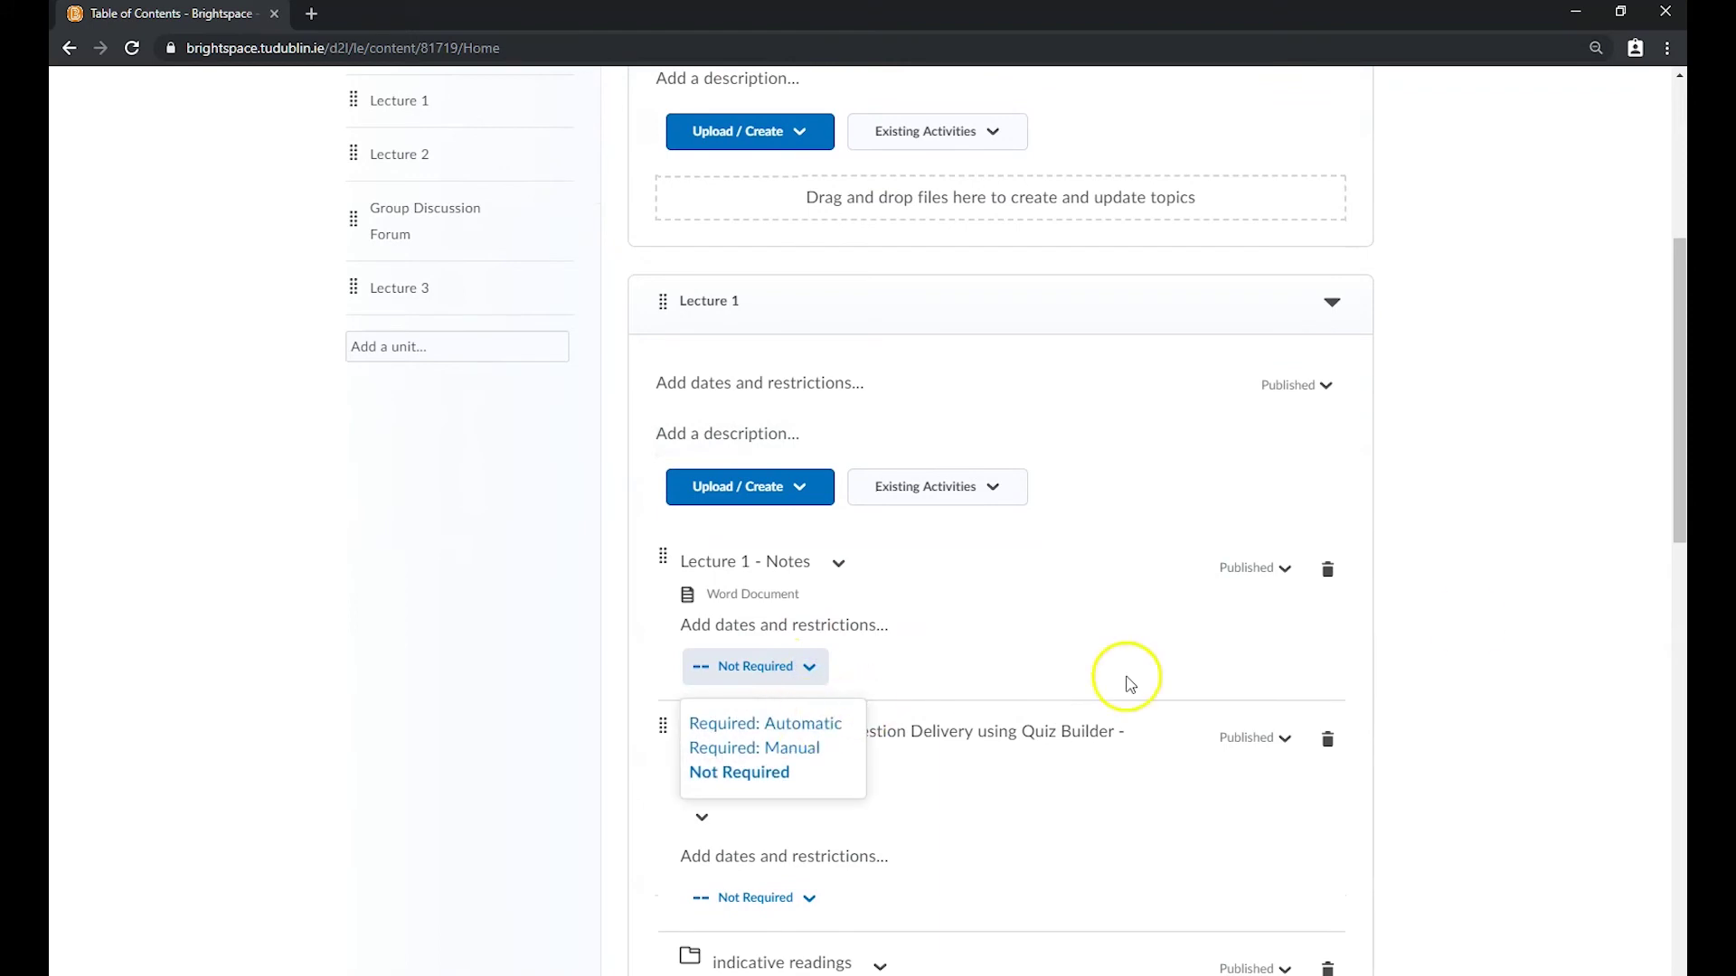
left_click(1392, 620)
left_click(1328, 572)
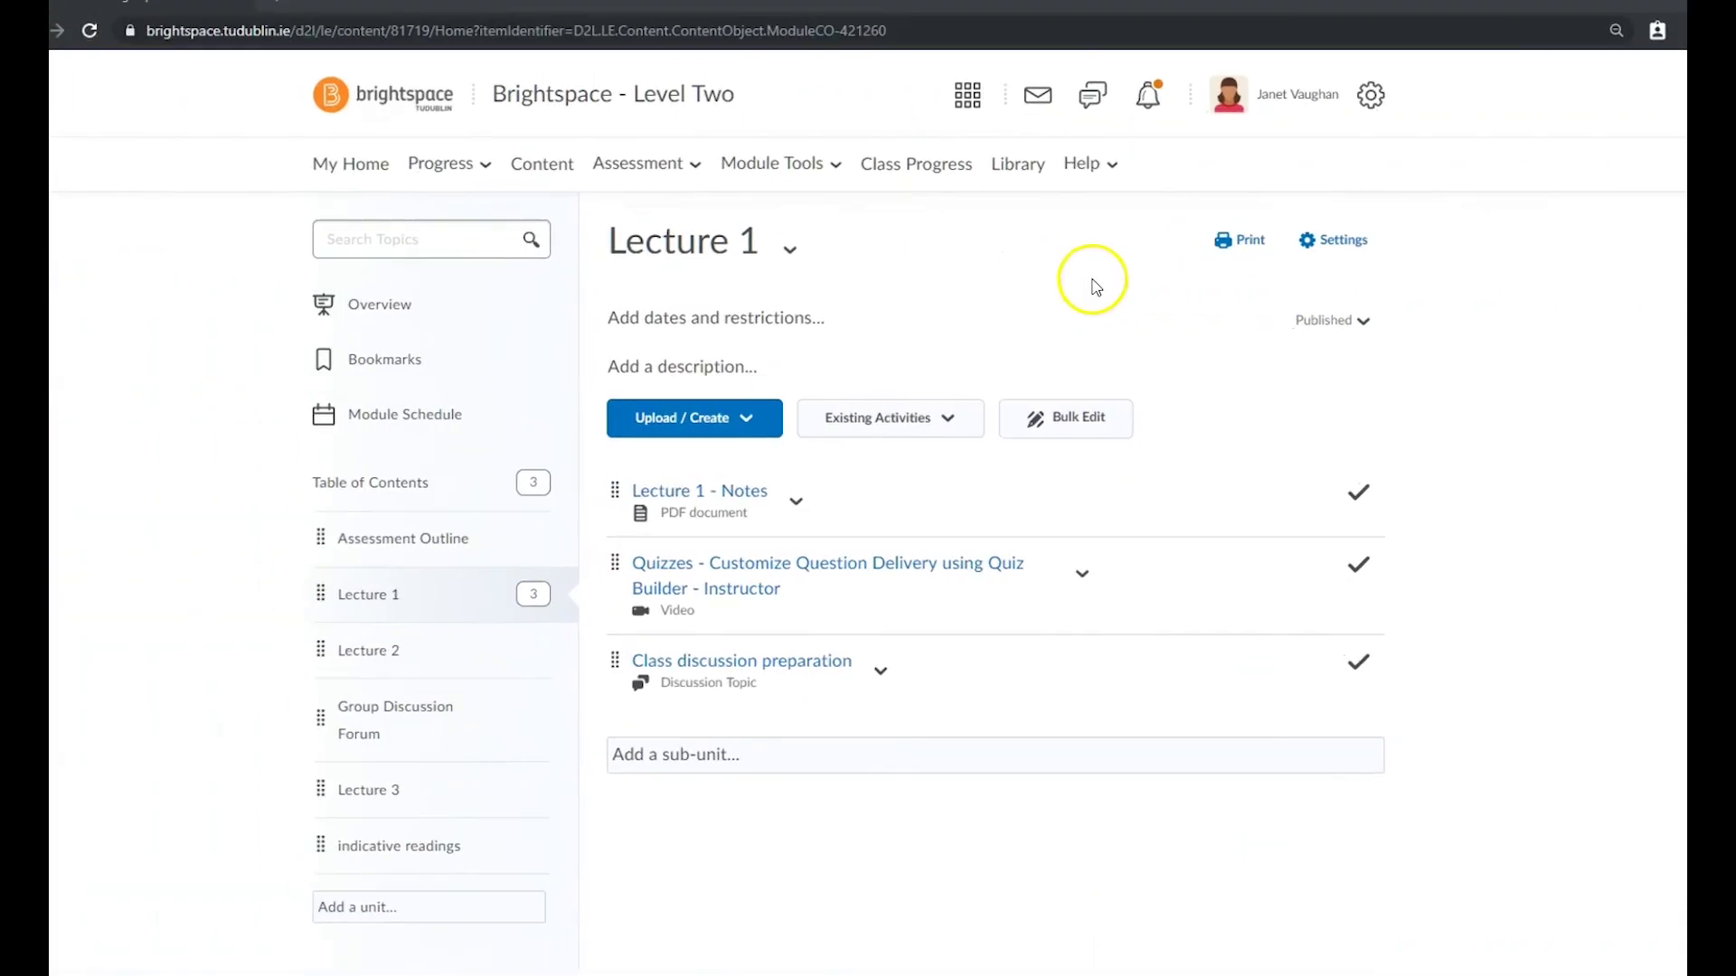
Step: Review the Lecture 1 unit actions, then pick Change File for the Lecture 1 - Notes topic
left_click(791, 248)
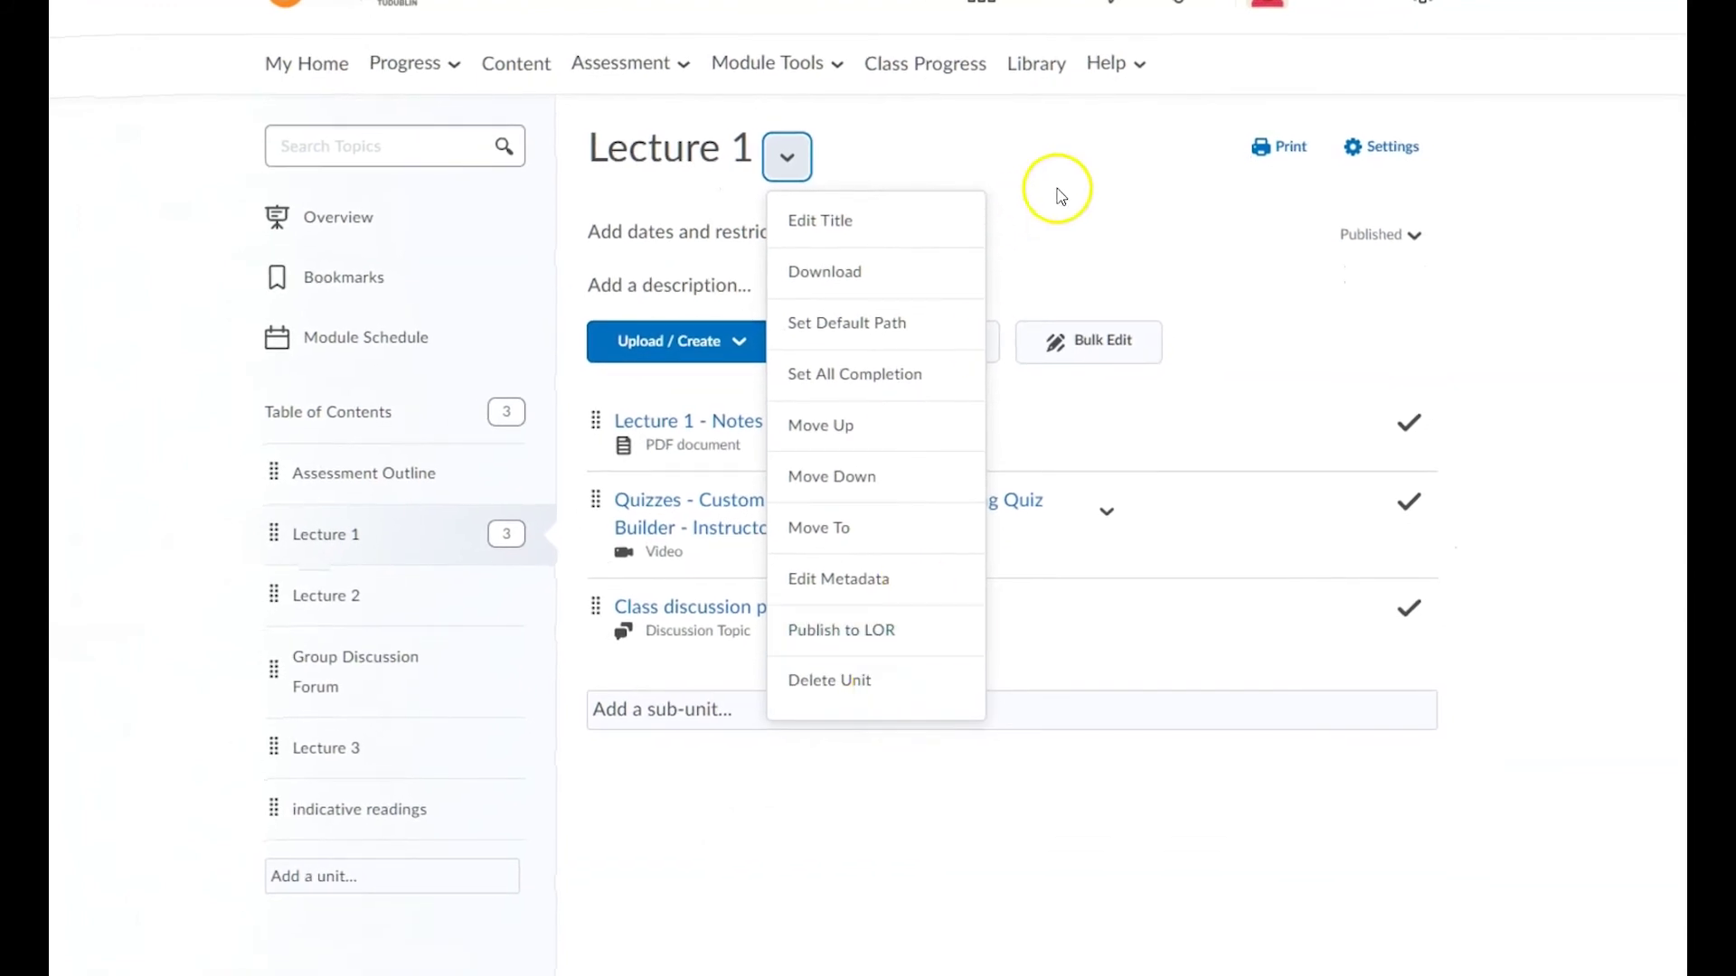
left_click(1061, 196)
left_click(794, 435)
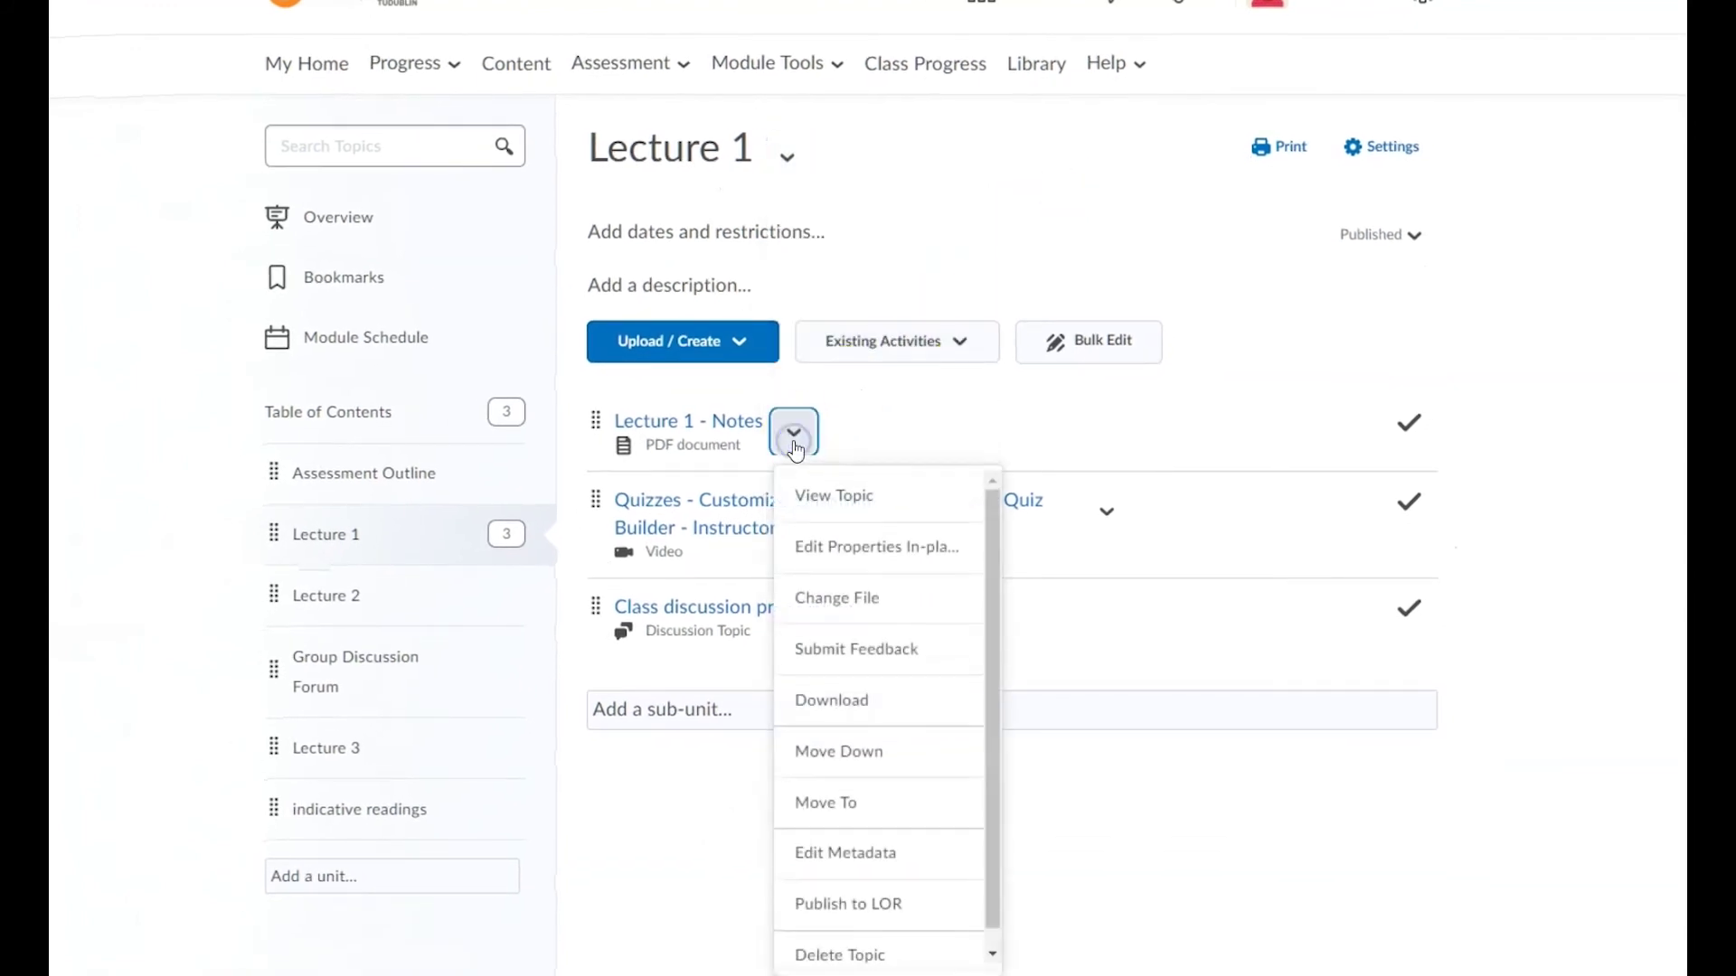
left_click(858, 602)
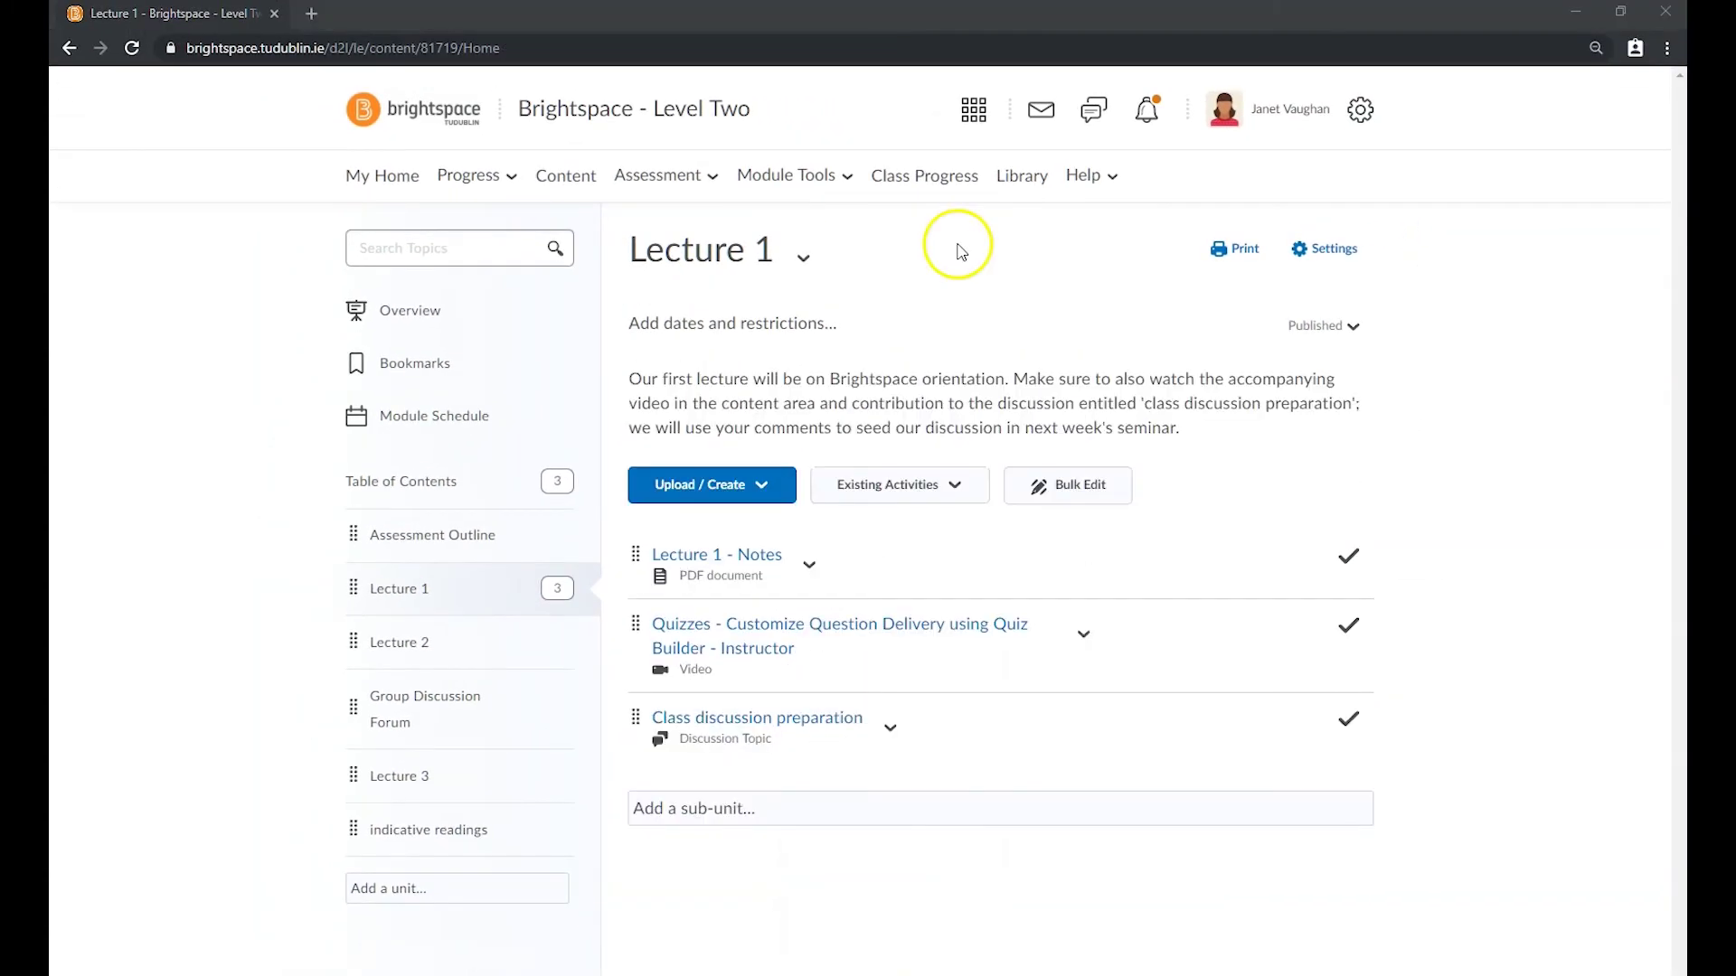
Step: On the Level Two course homepage, read the Lecture 1 card's overview text, then flip it back
left_click(669, 109)
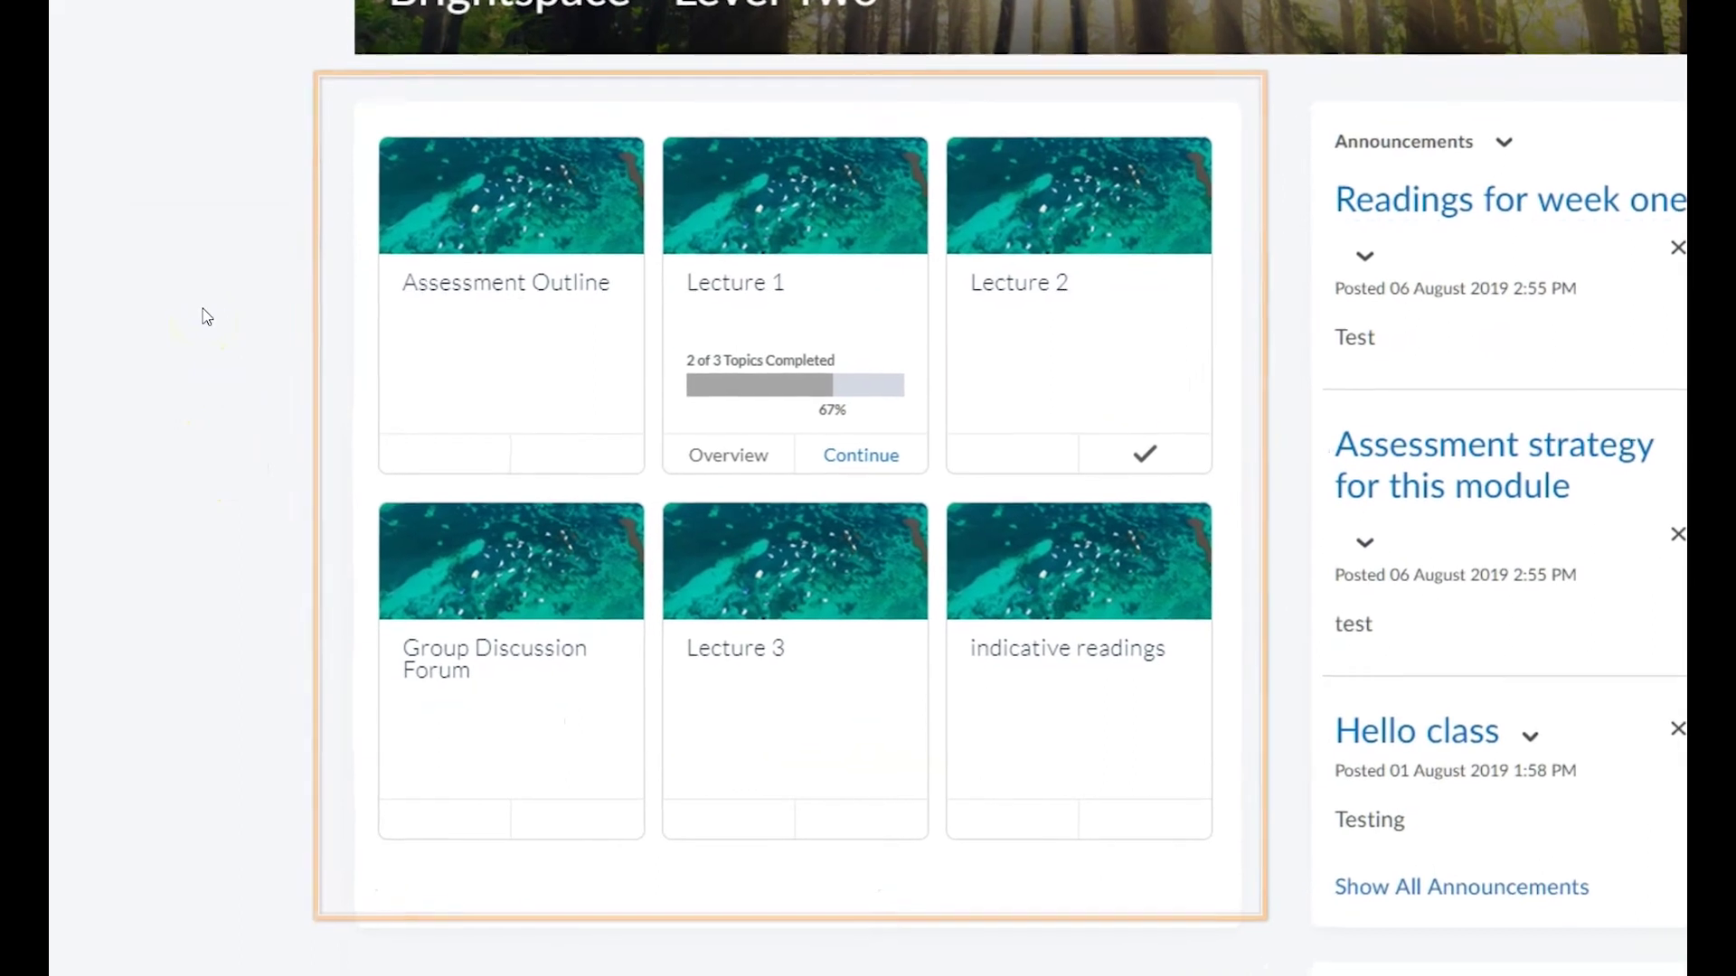
left_click(716, 462)
scroll(786, 324, "down", 2)
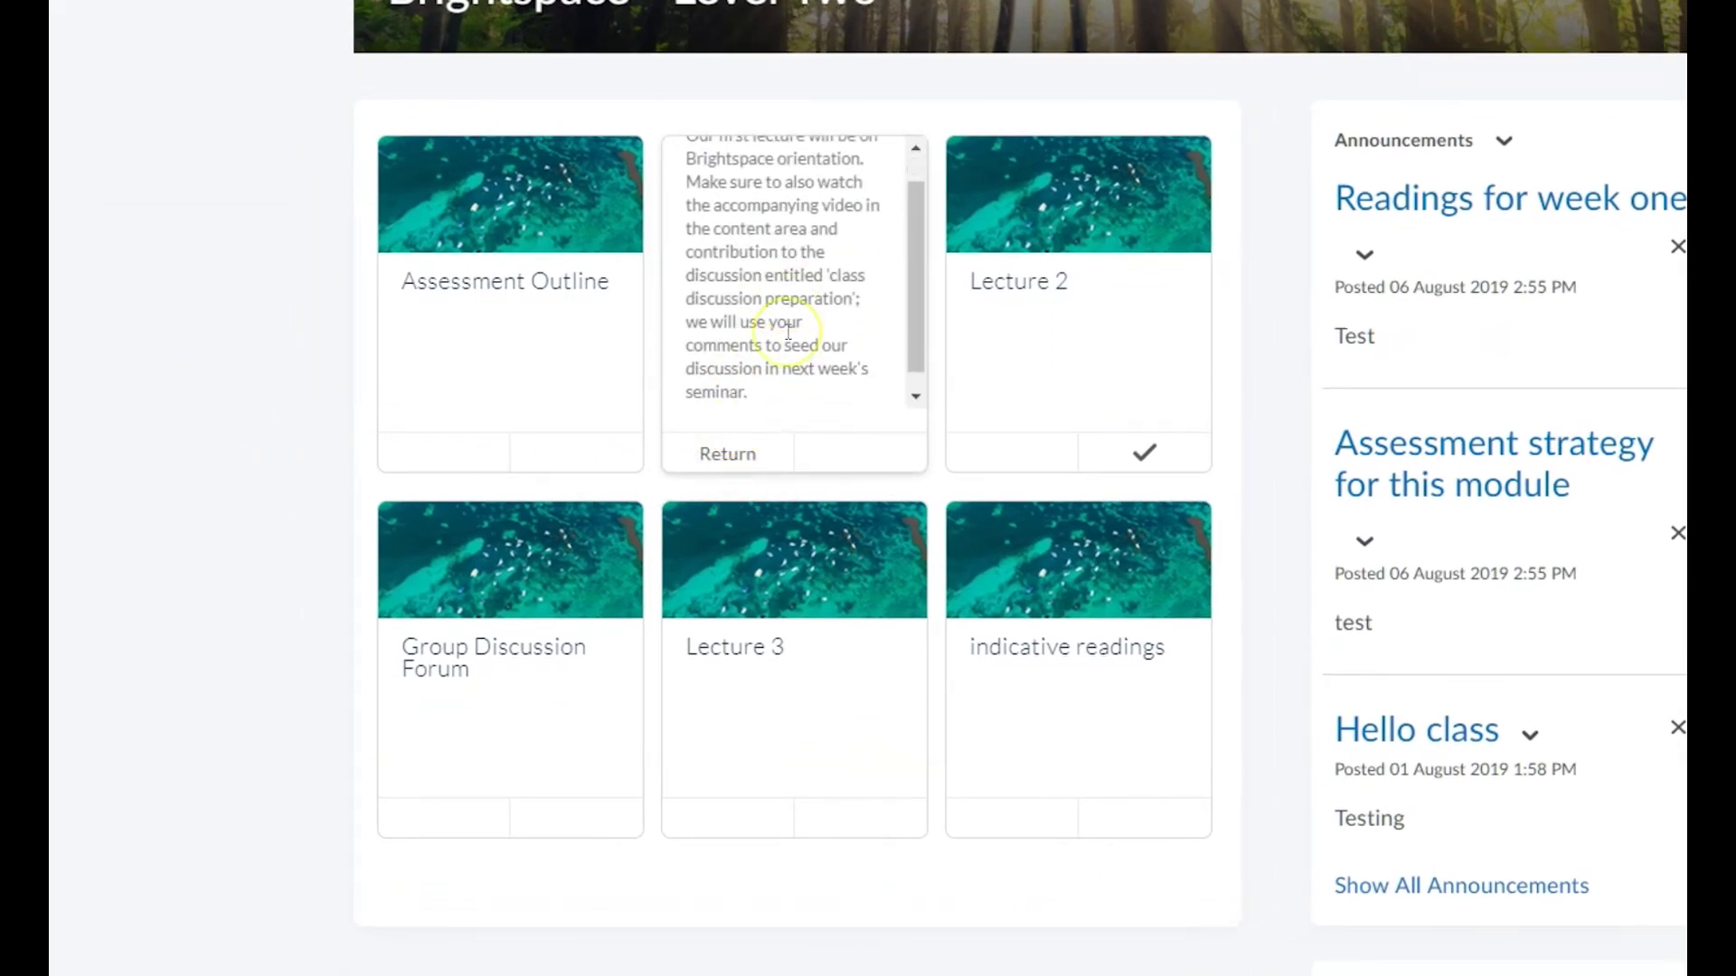
scroll(787, 332, "up", 2)
left_click(728, 454)
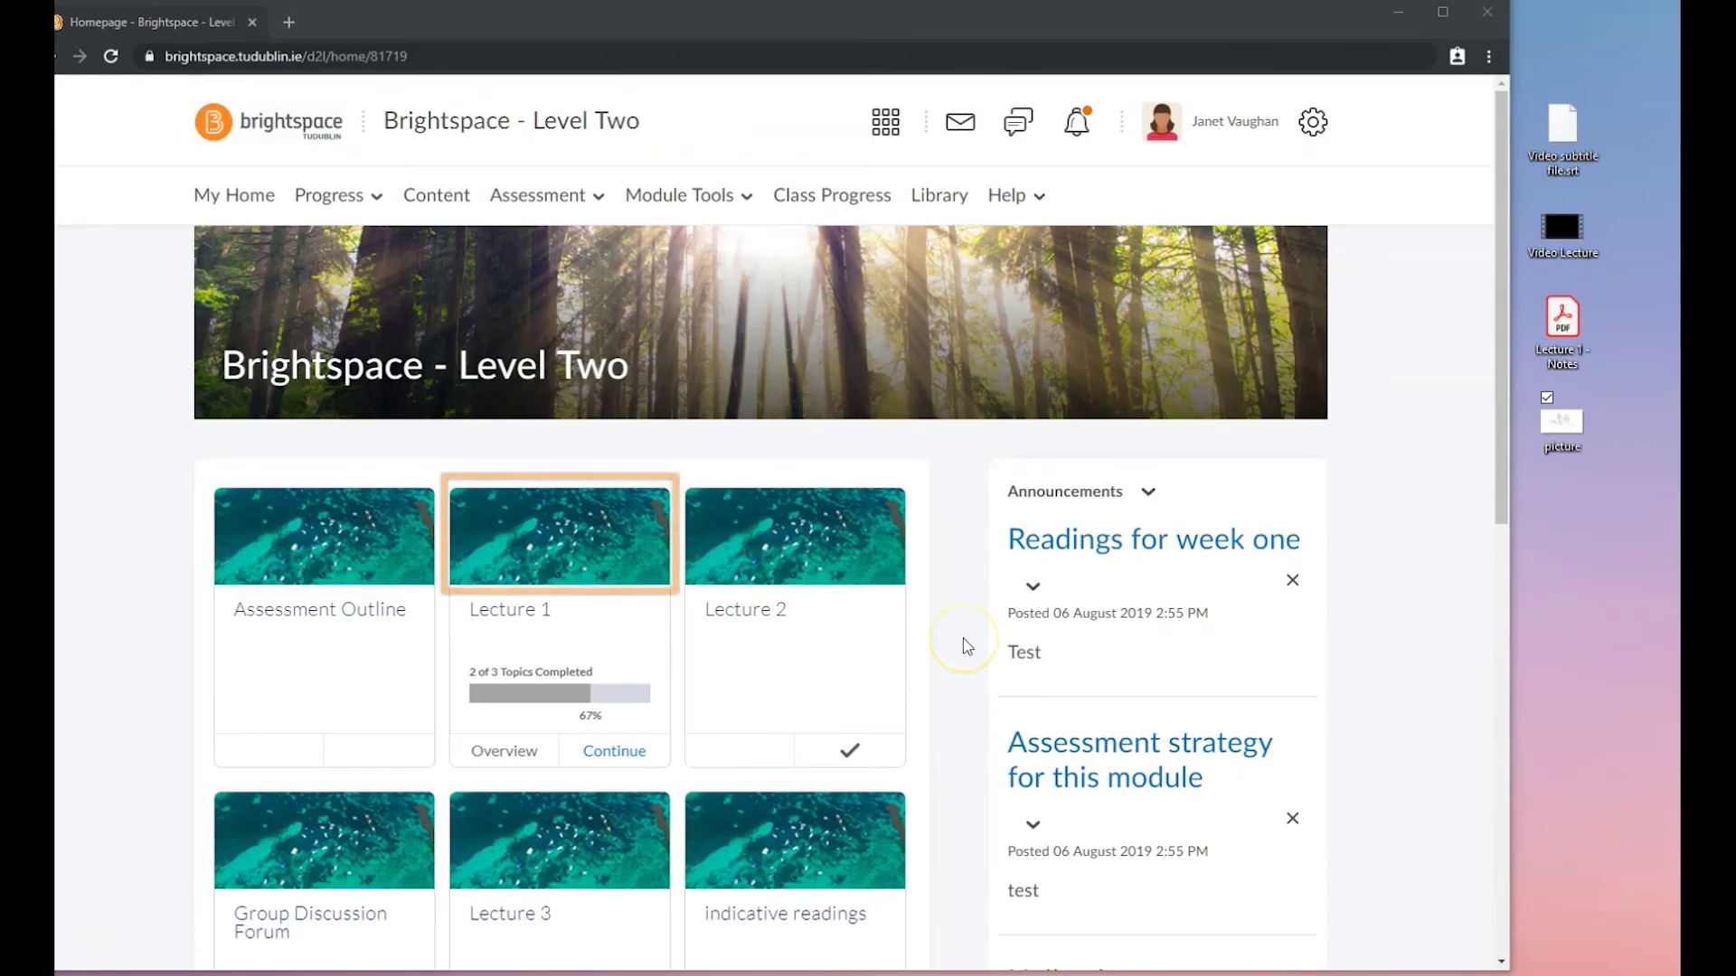
Step: Insert picture.png from the computer into the Lecture 1 description as a decorative image
left_click(646, 529)
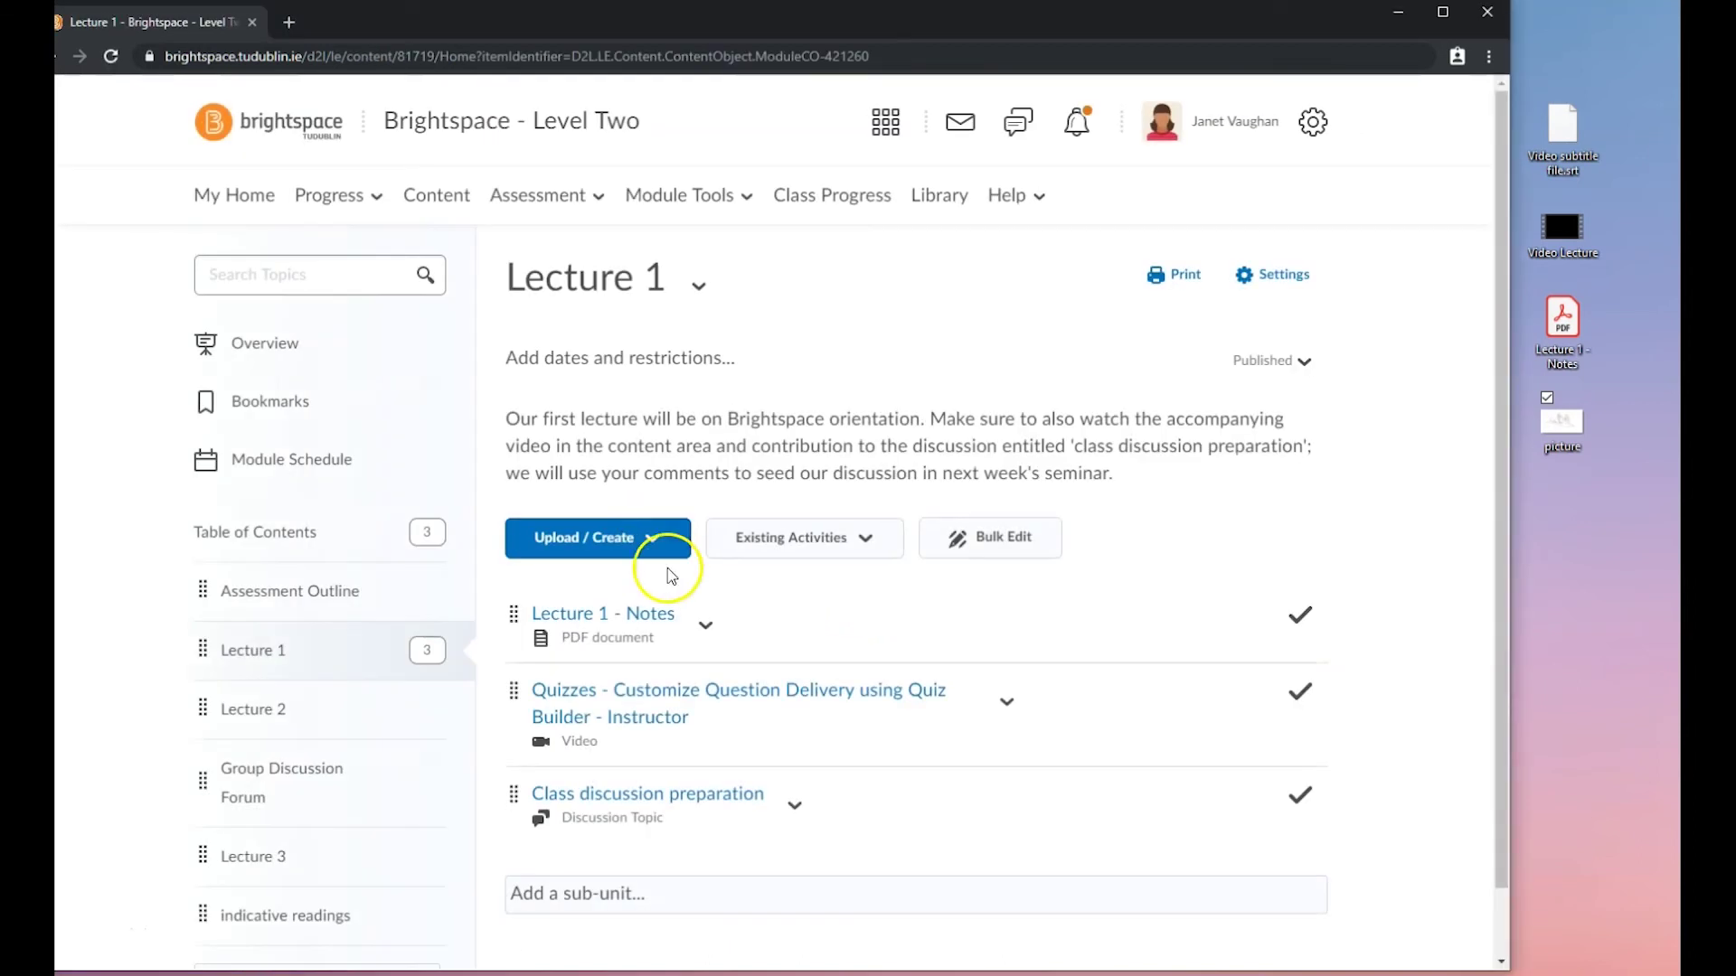
left_click(776, 434)
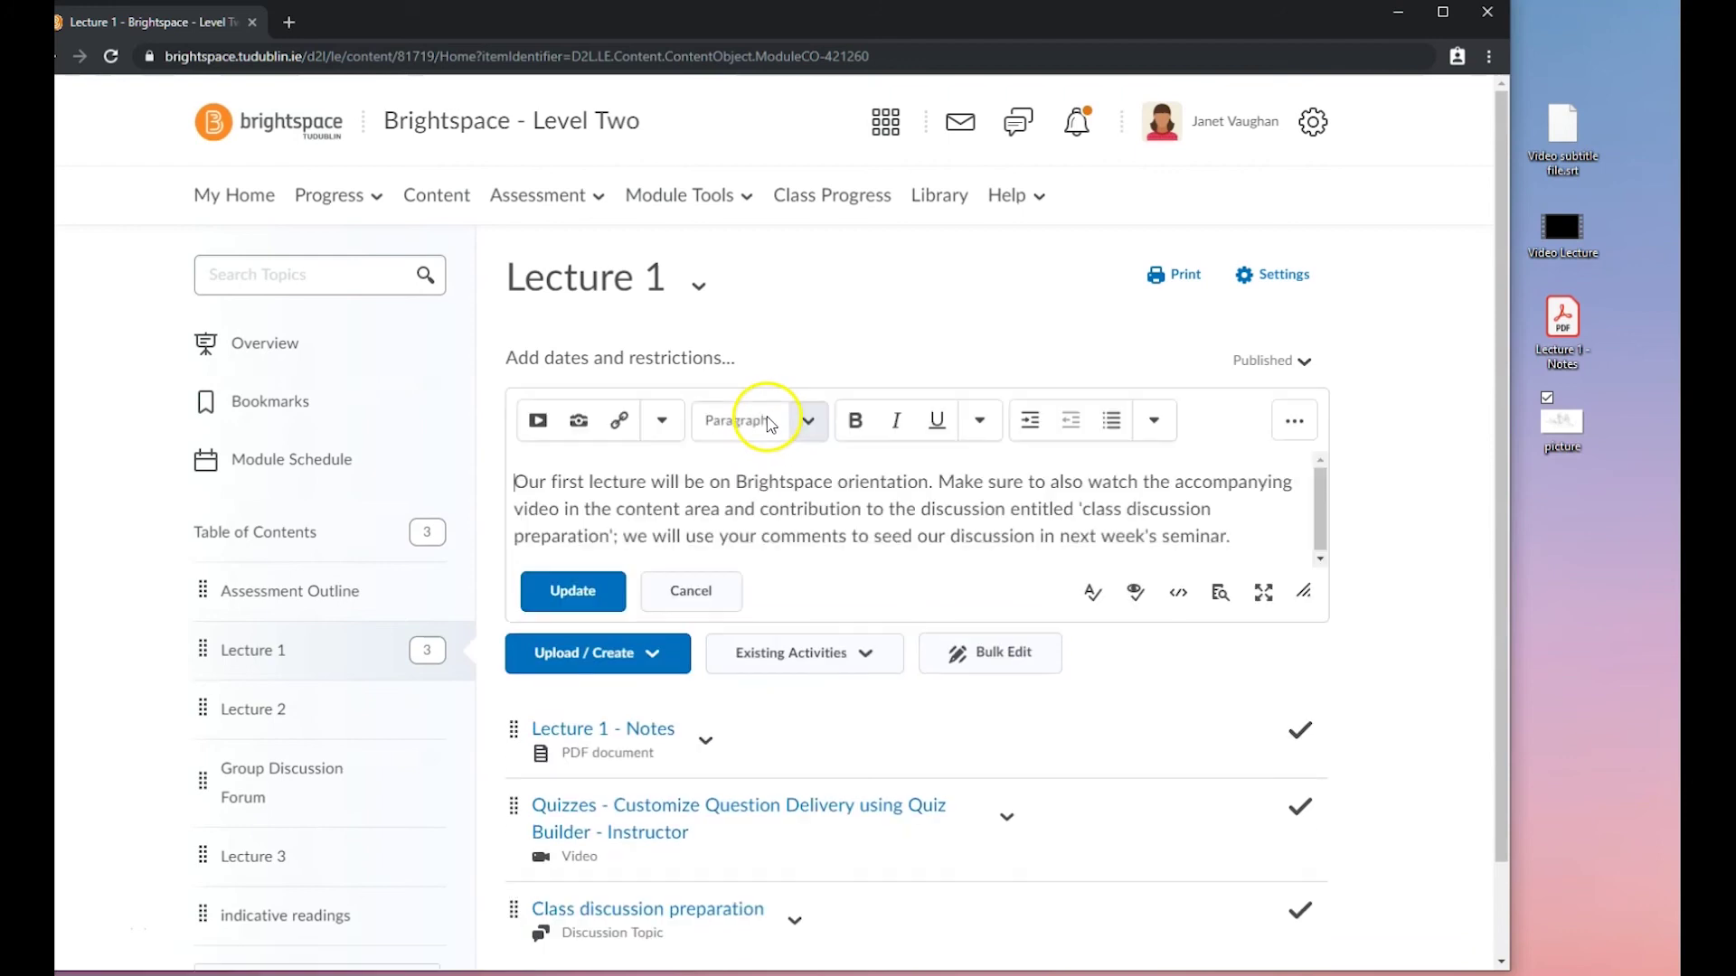
left_click(576, 425)
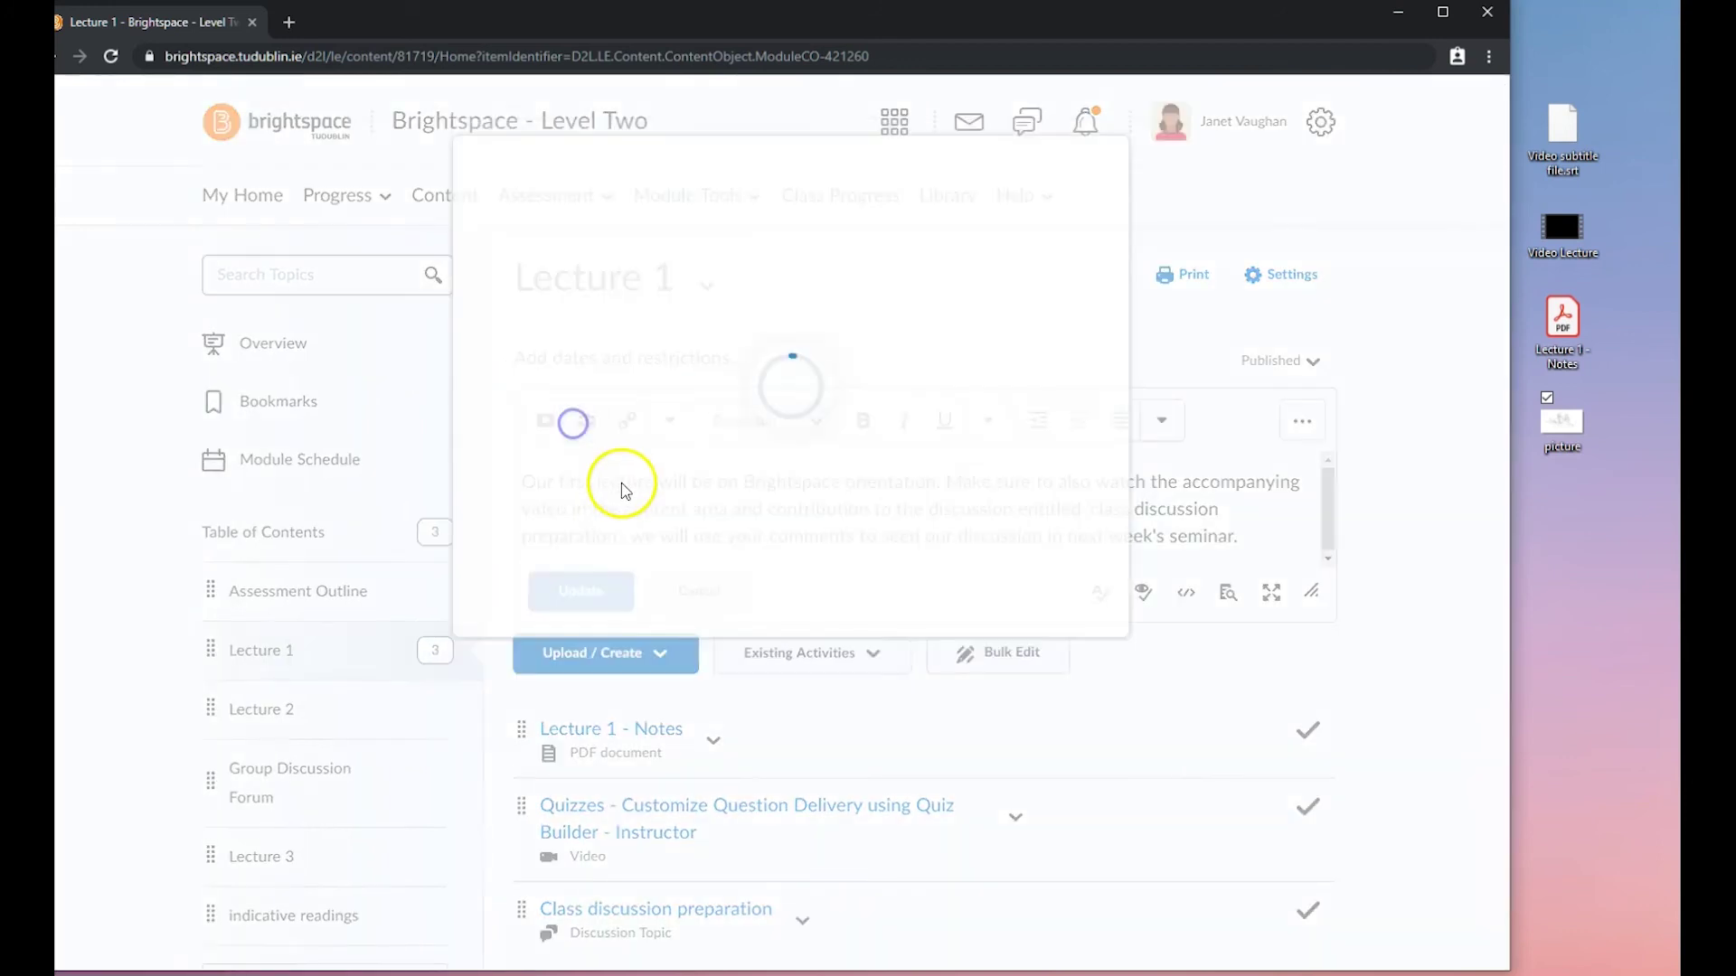
left_click(654, 264)
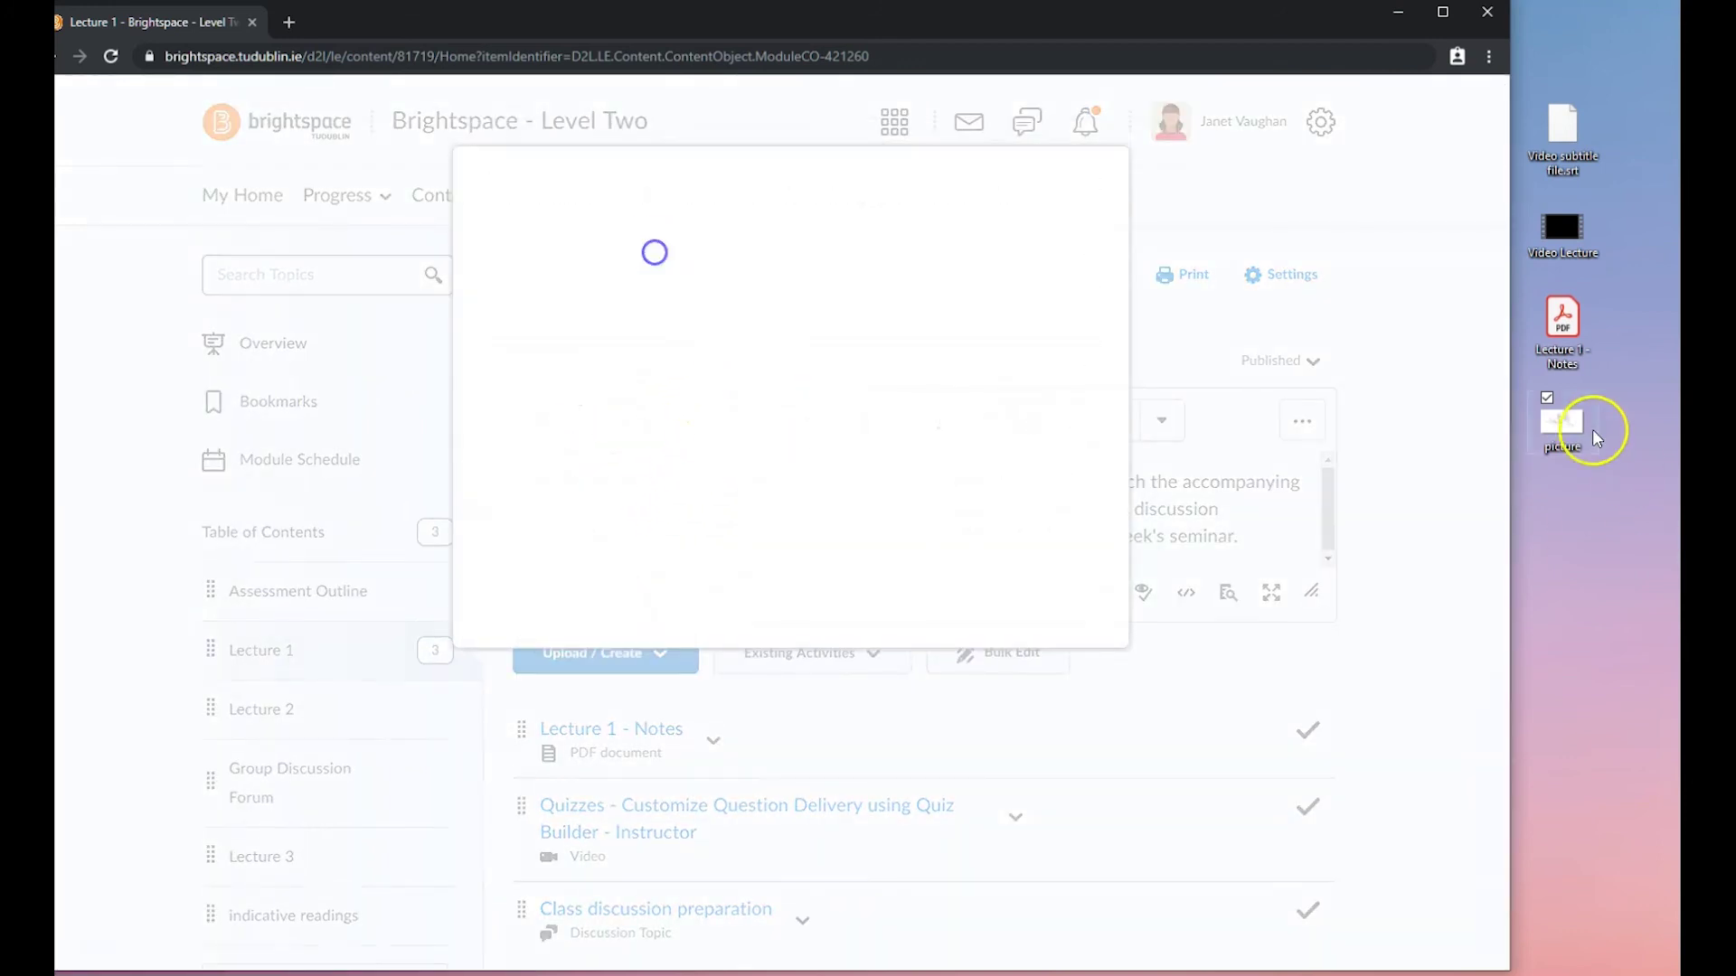
left_click_drag(1573, 419, 861, 314)
left_click(499, 617)
left_click(562, 554)
left_click(589, 498)
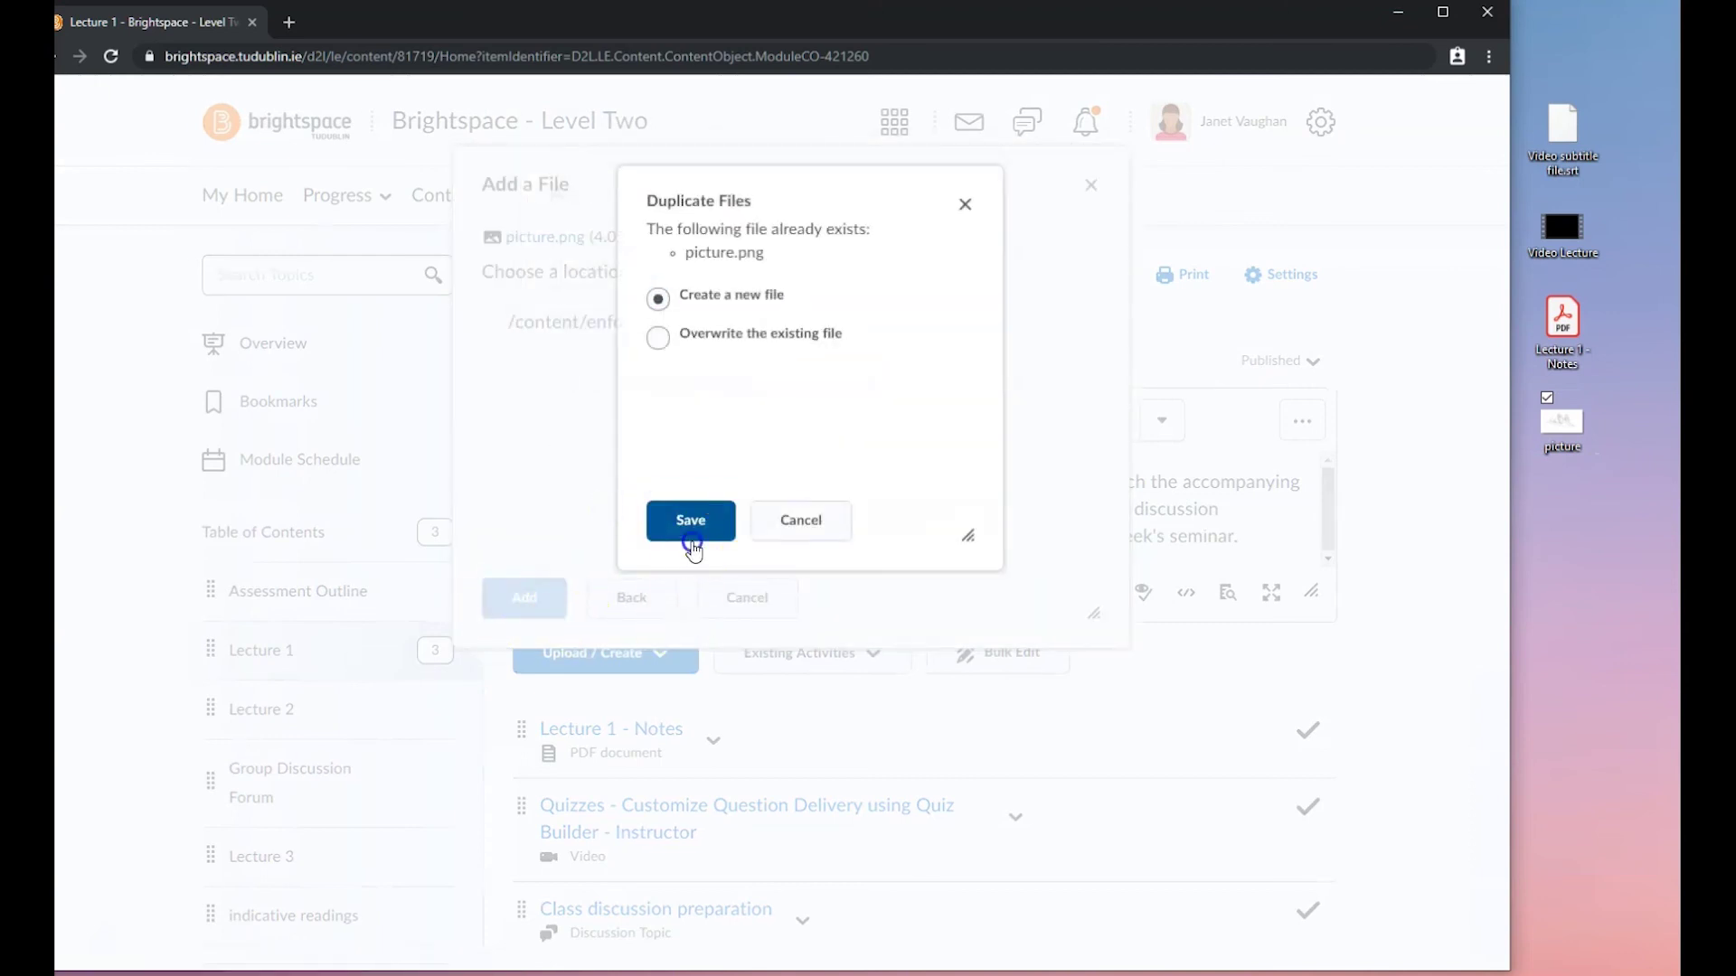
Step: Keep the picture as a new file, update the description, and view the course as a student
left_click(687, 524)
left_click(583, 589)
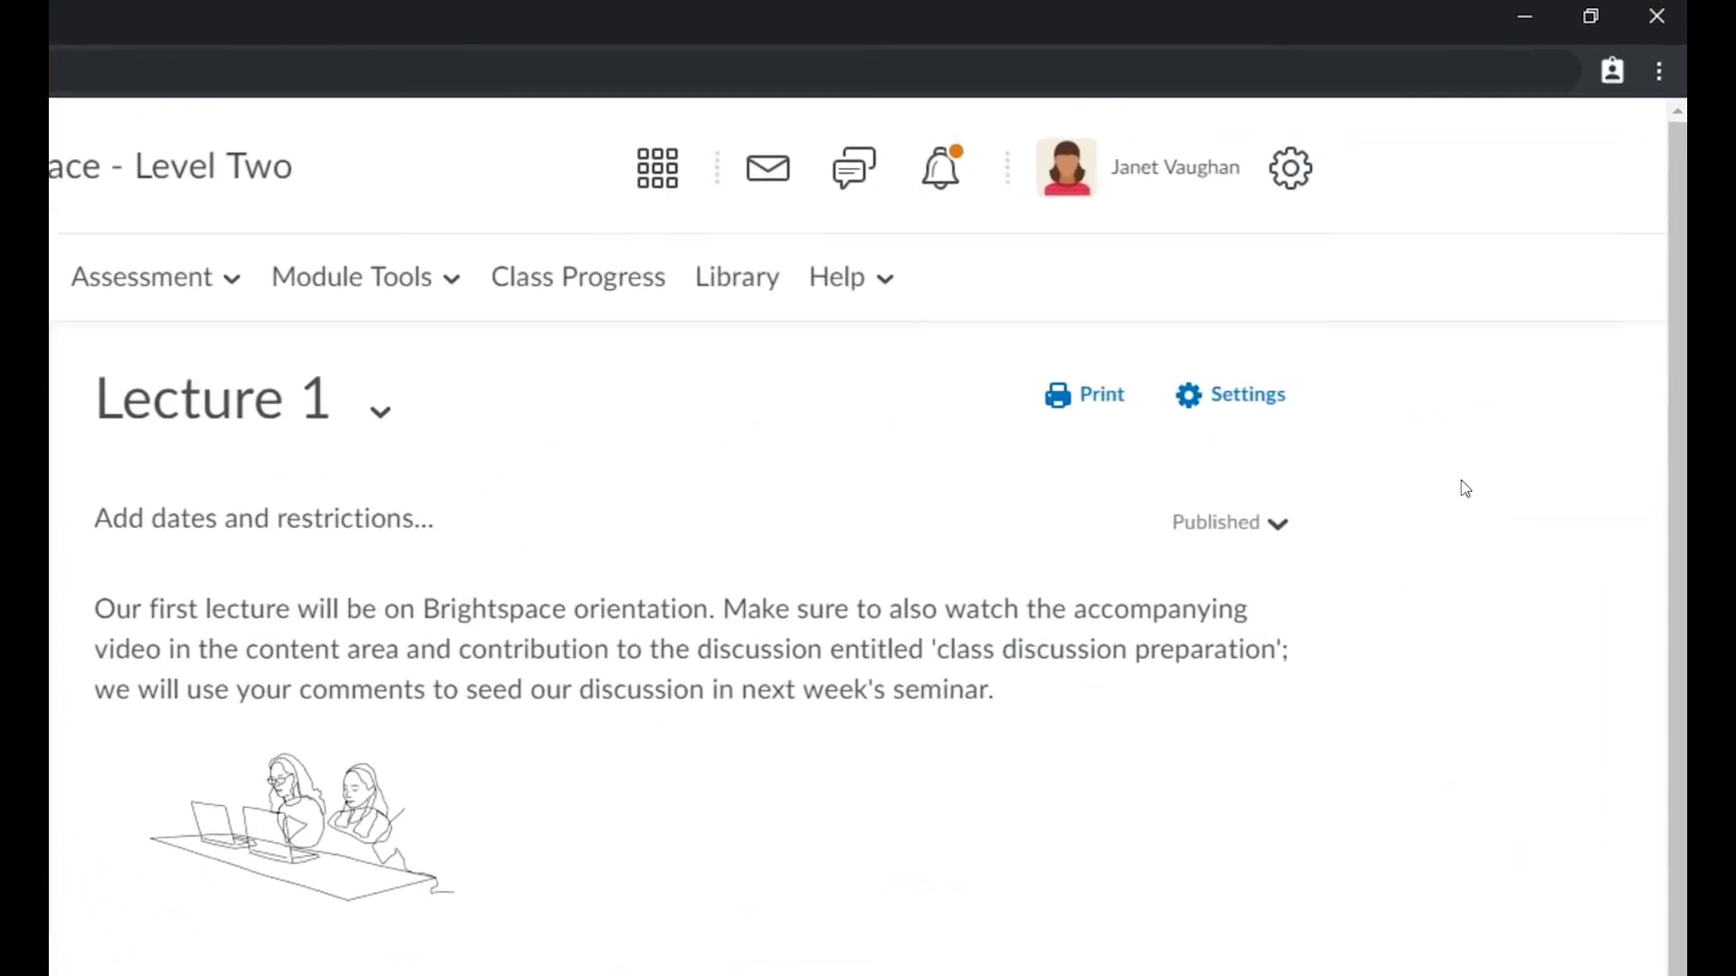
left_click(1072, 193)
left_click(960, 318)
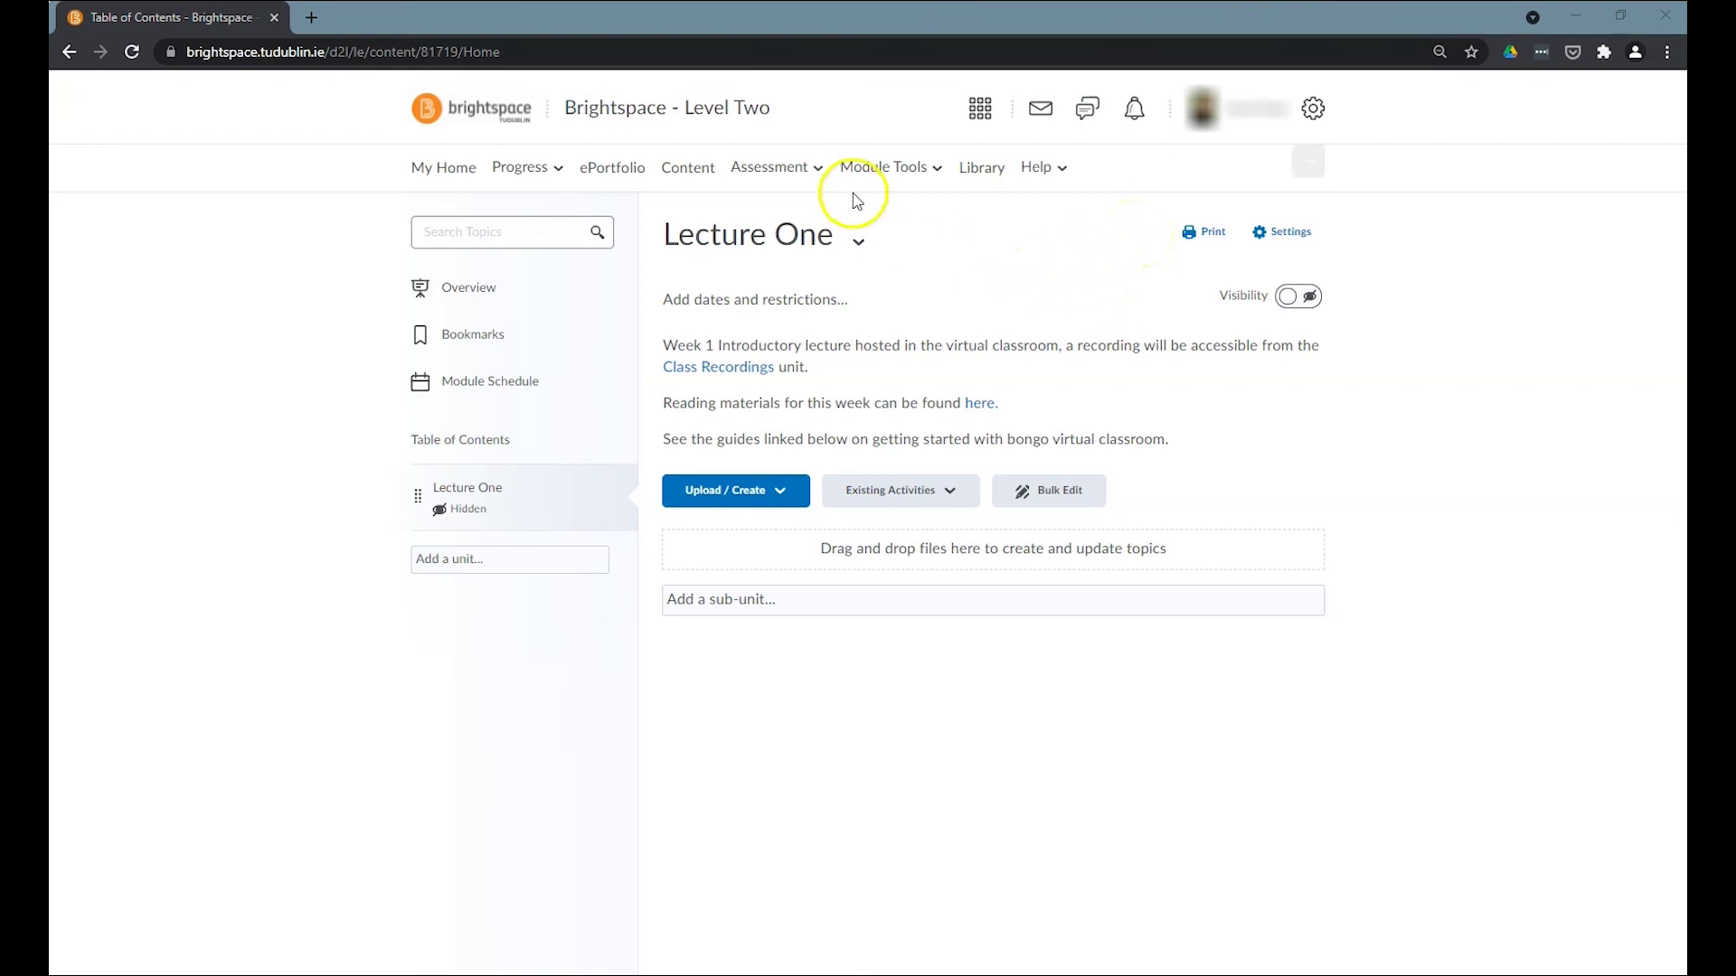
Step: In Module Admin's Module Information, make the module available in Discover for self-enrolment
left_click(897, 170)
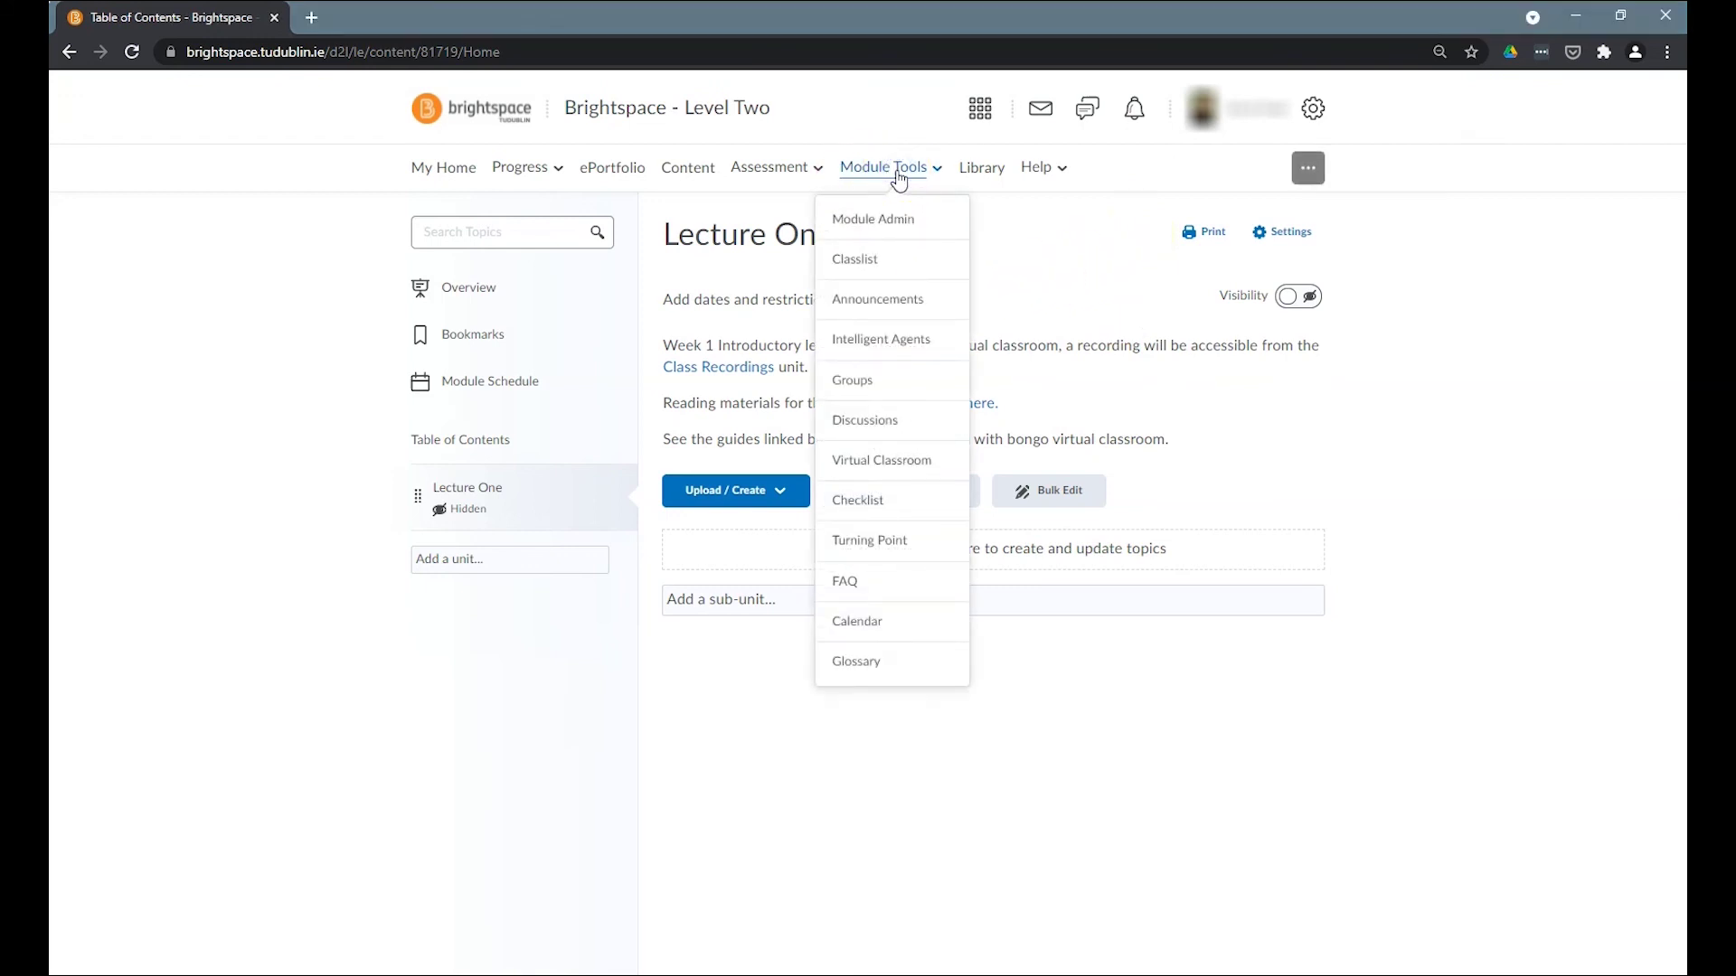
left_click(882, 220)
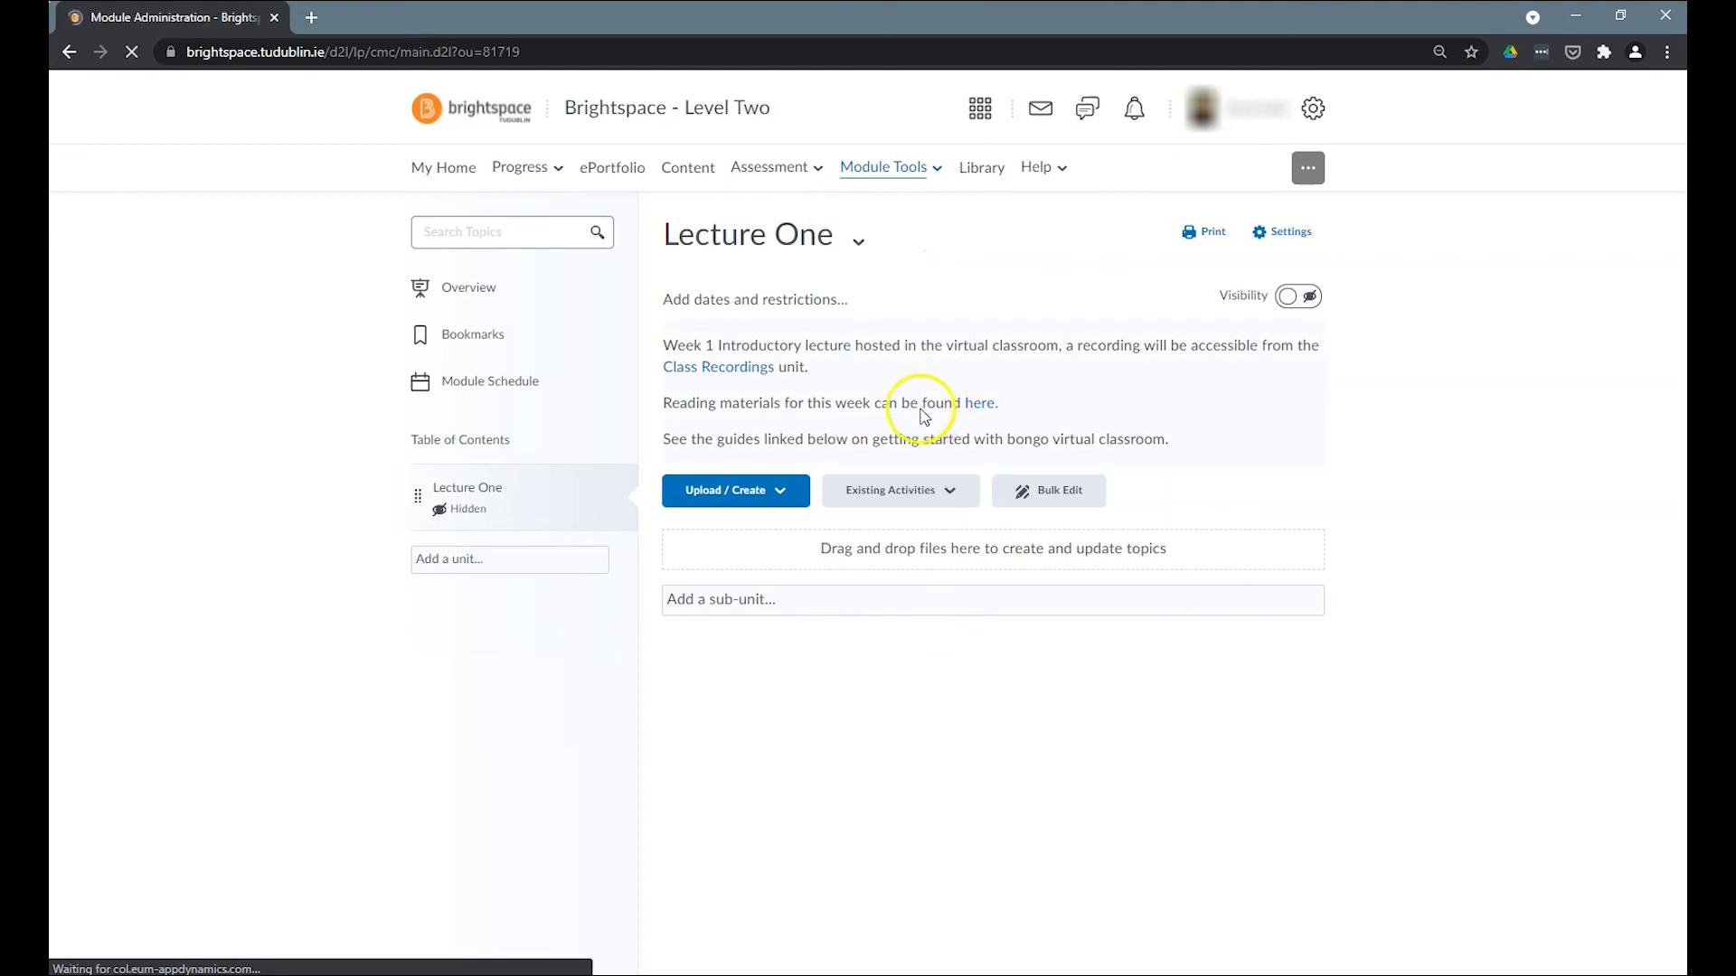
left_click(732, 360)
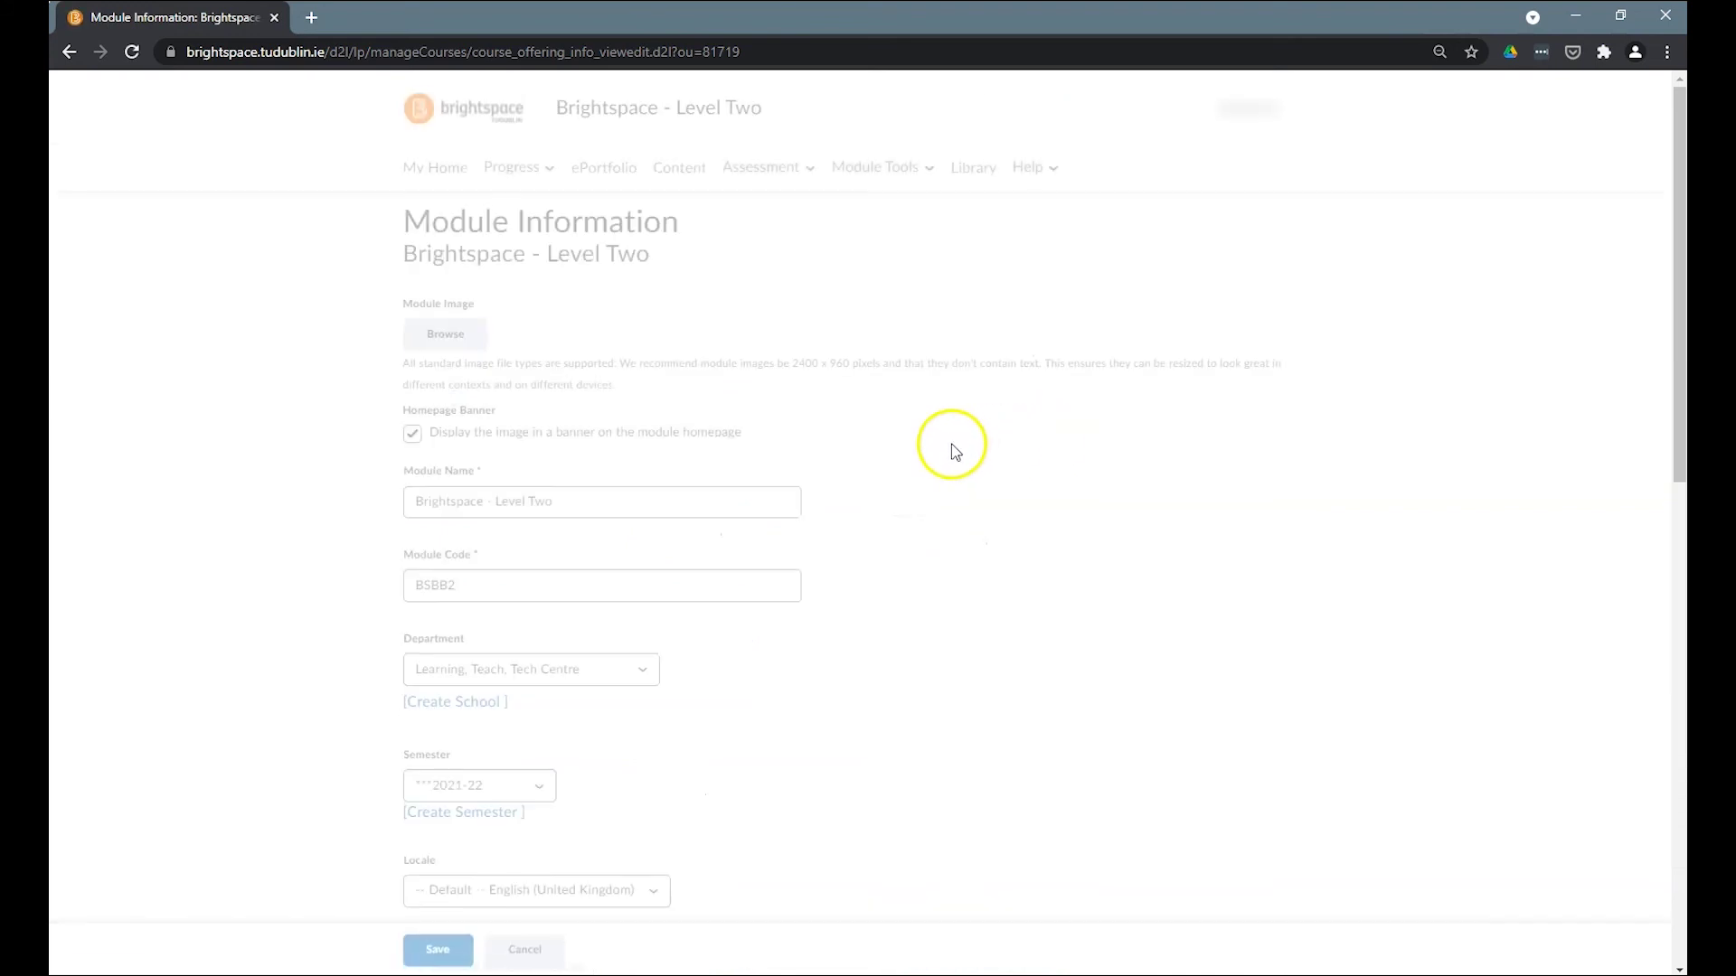
scroll(959, 443, "down", 8)
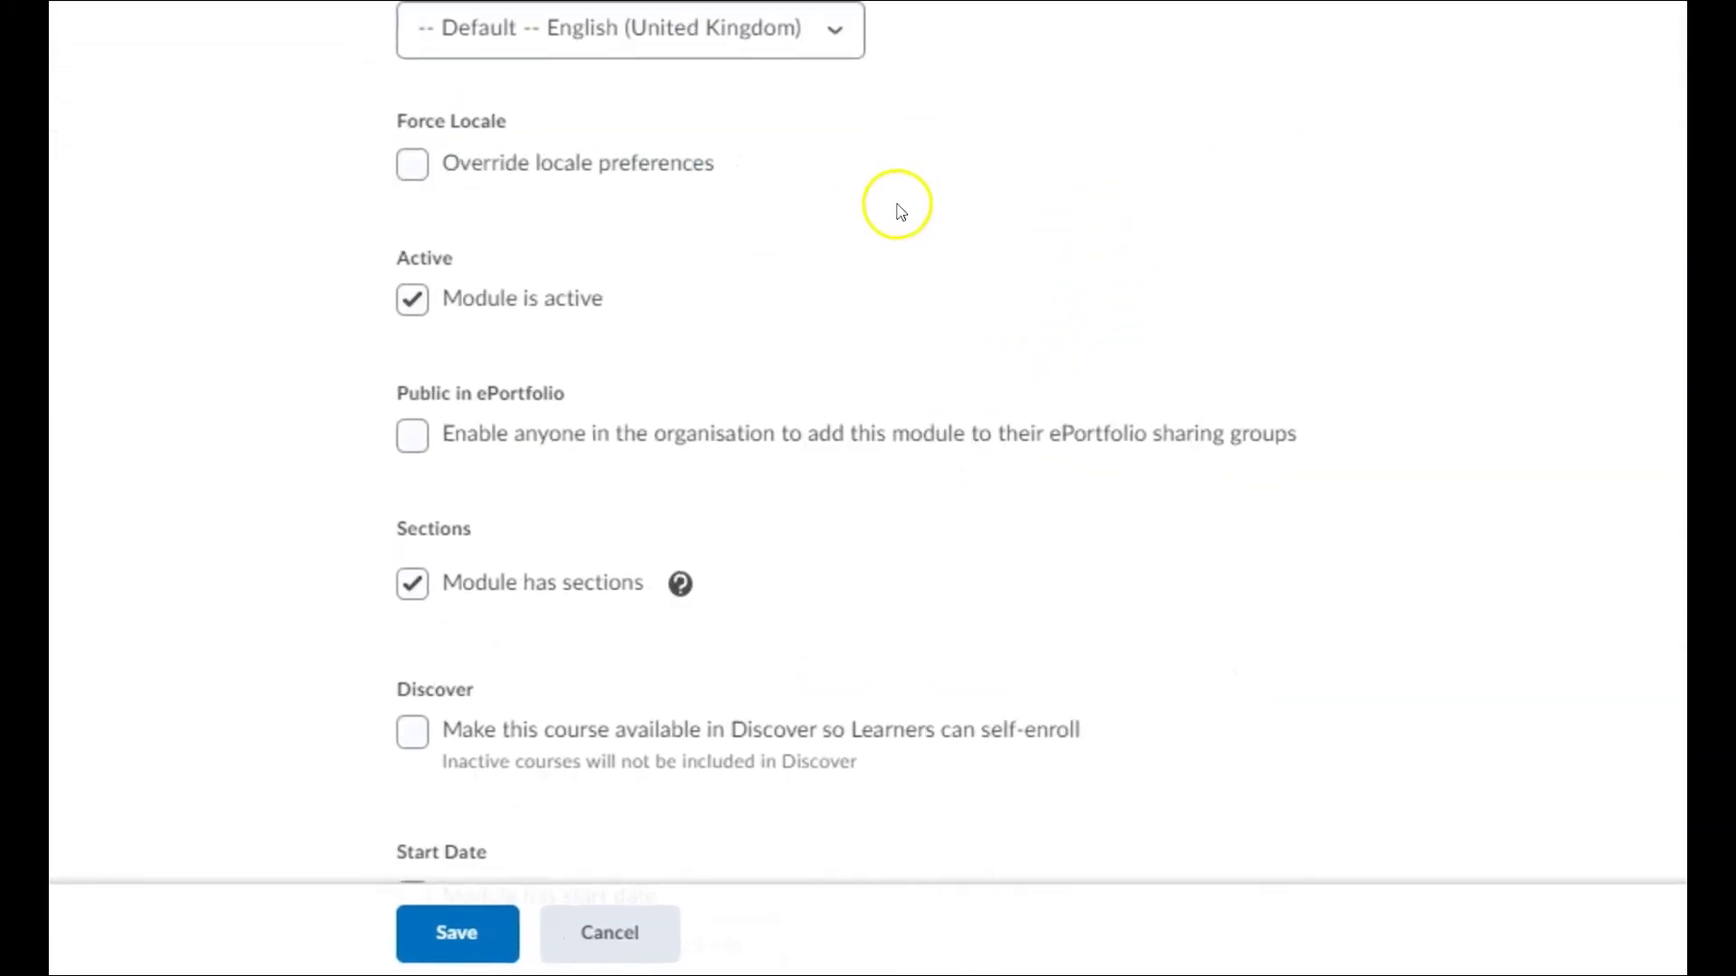
scroll(845, 326, "down", 3)
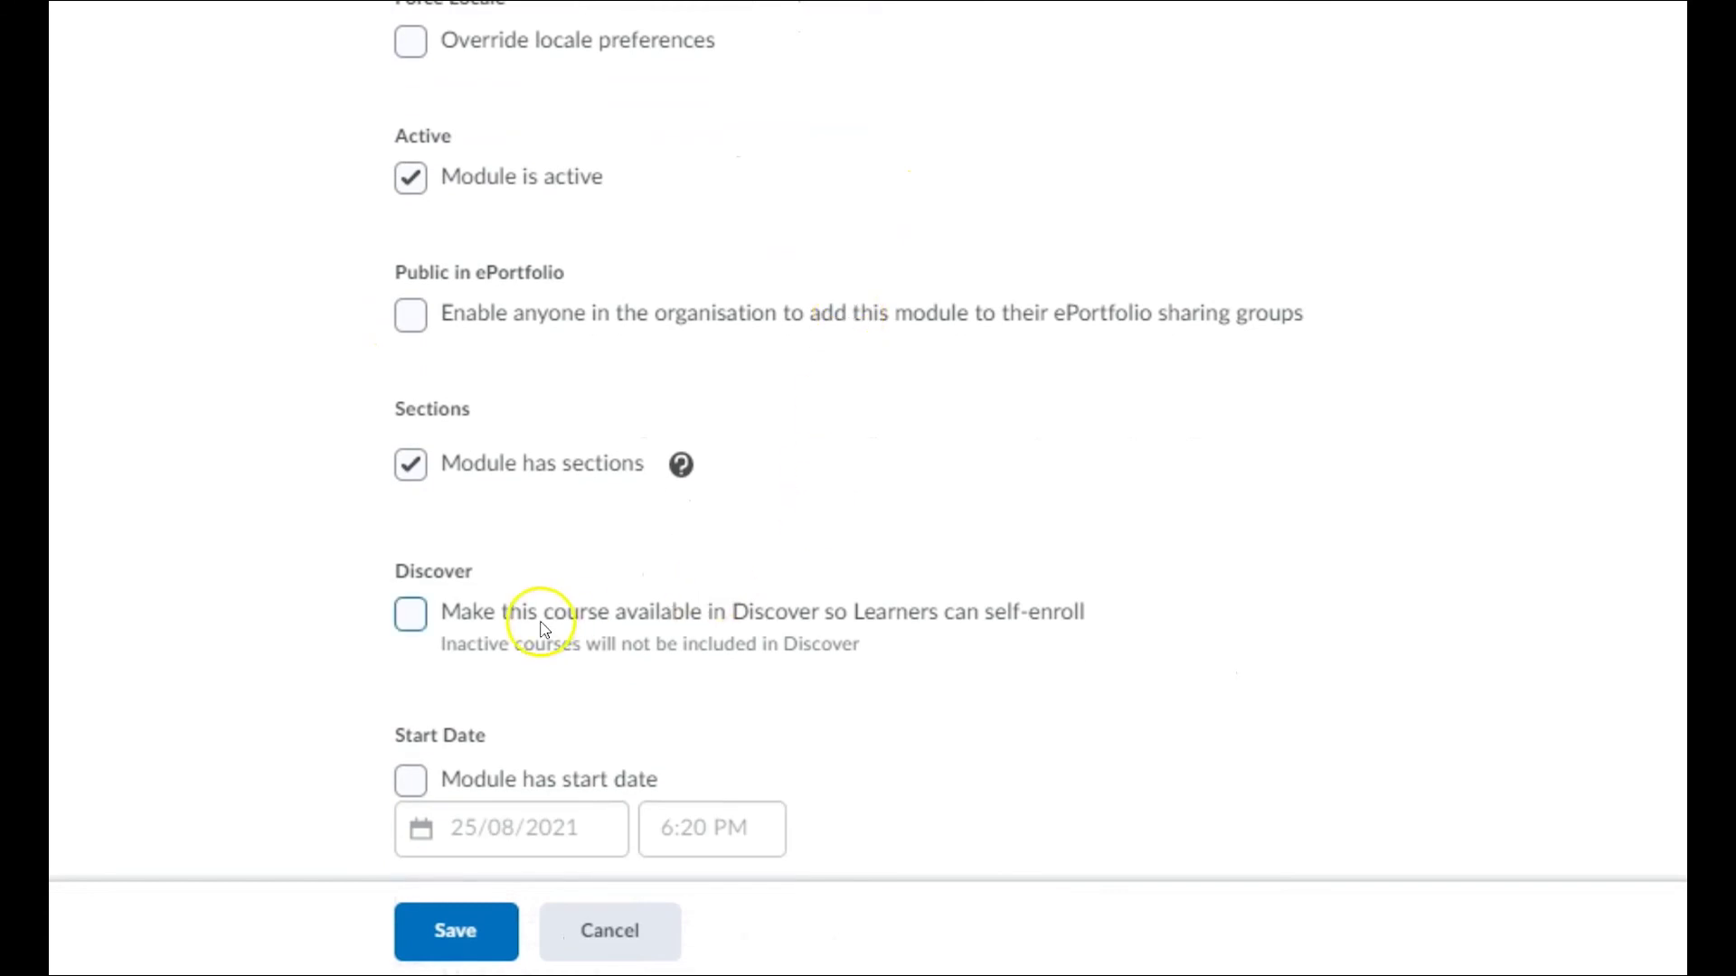
left_click(412, 614)
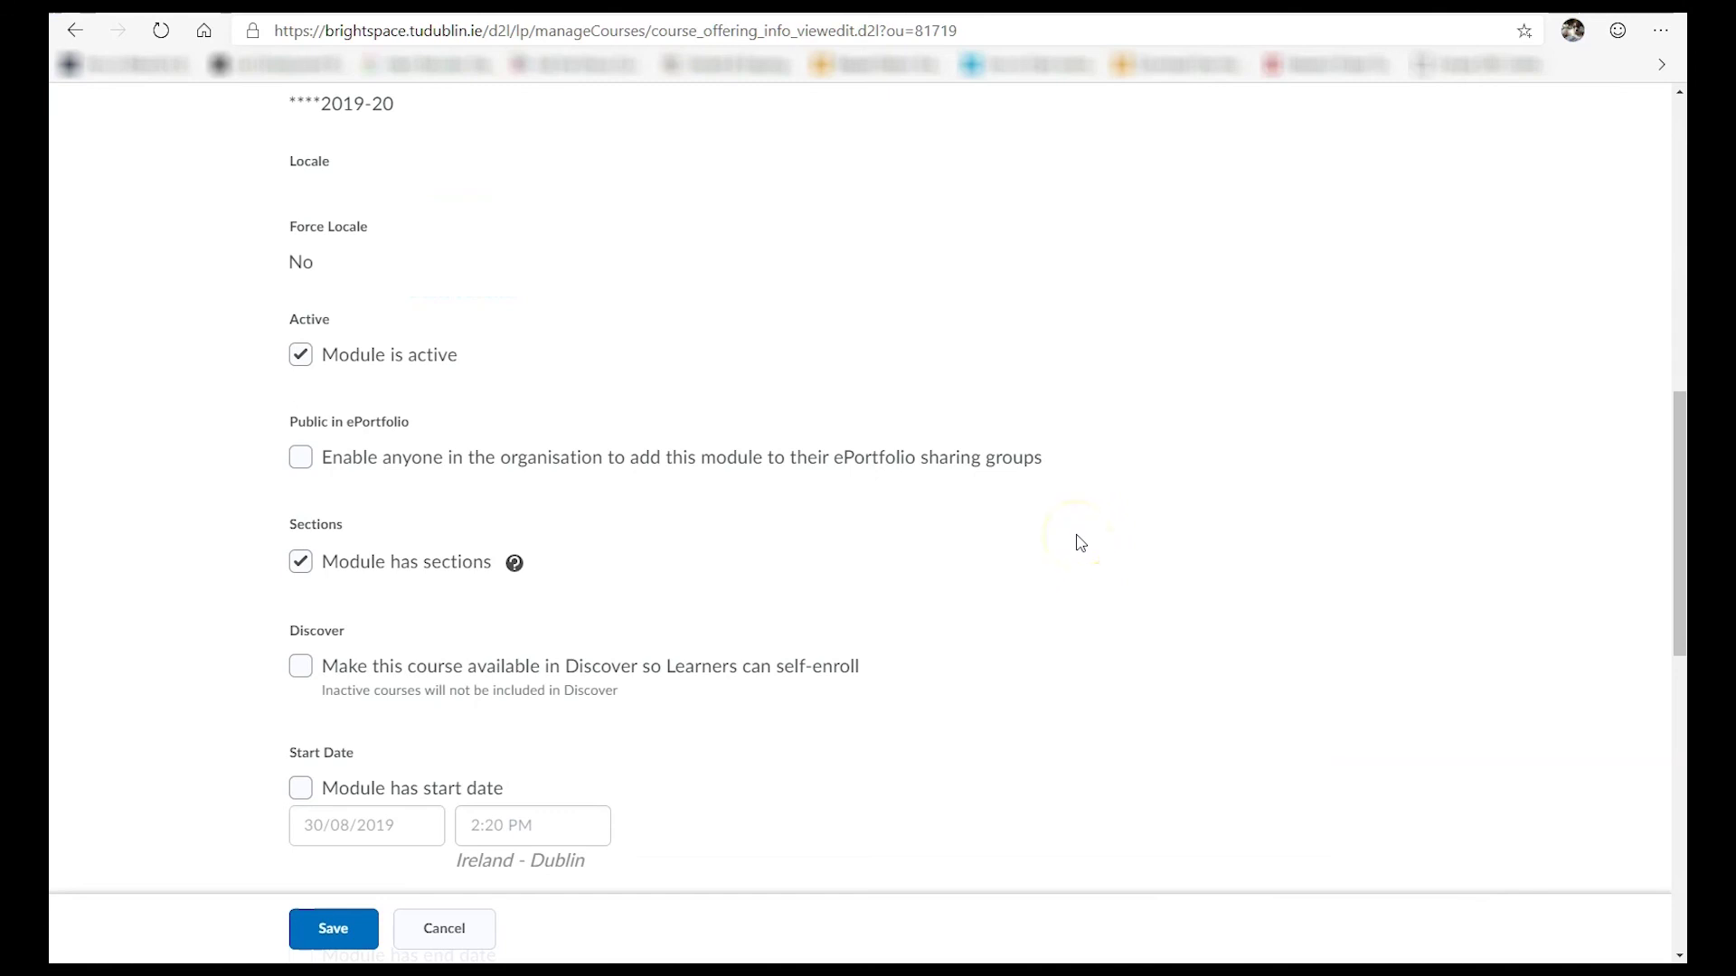
Step: Paste a description stating the module is for TUD5555 students and intermediate Brightspace users, and save
scroll(1080, 542, "down", 8)
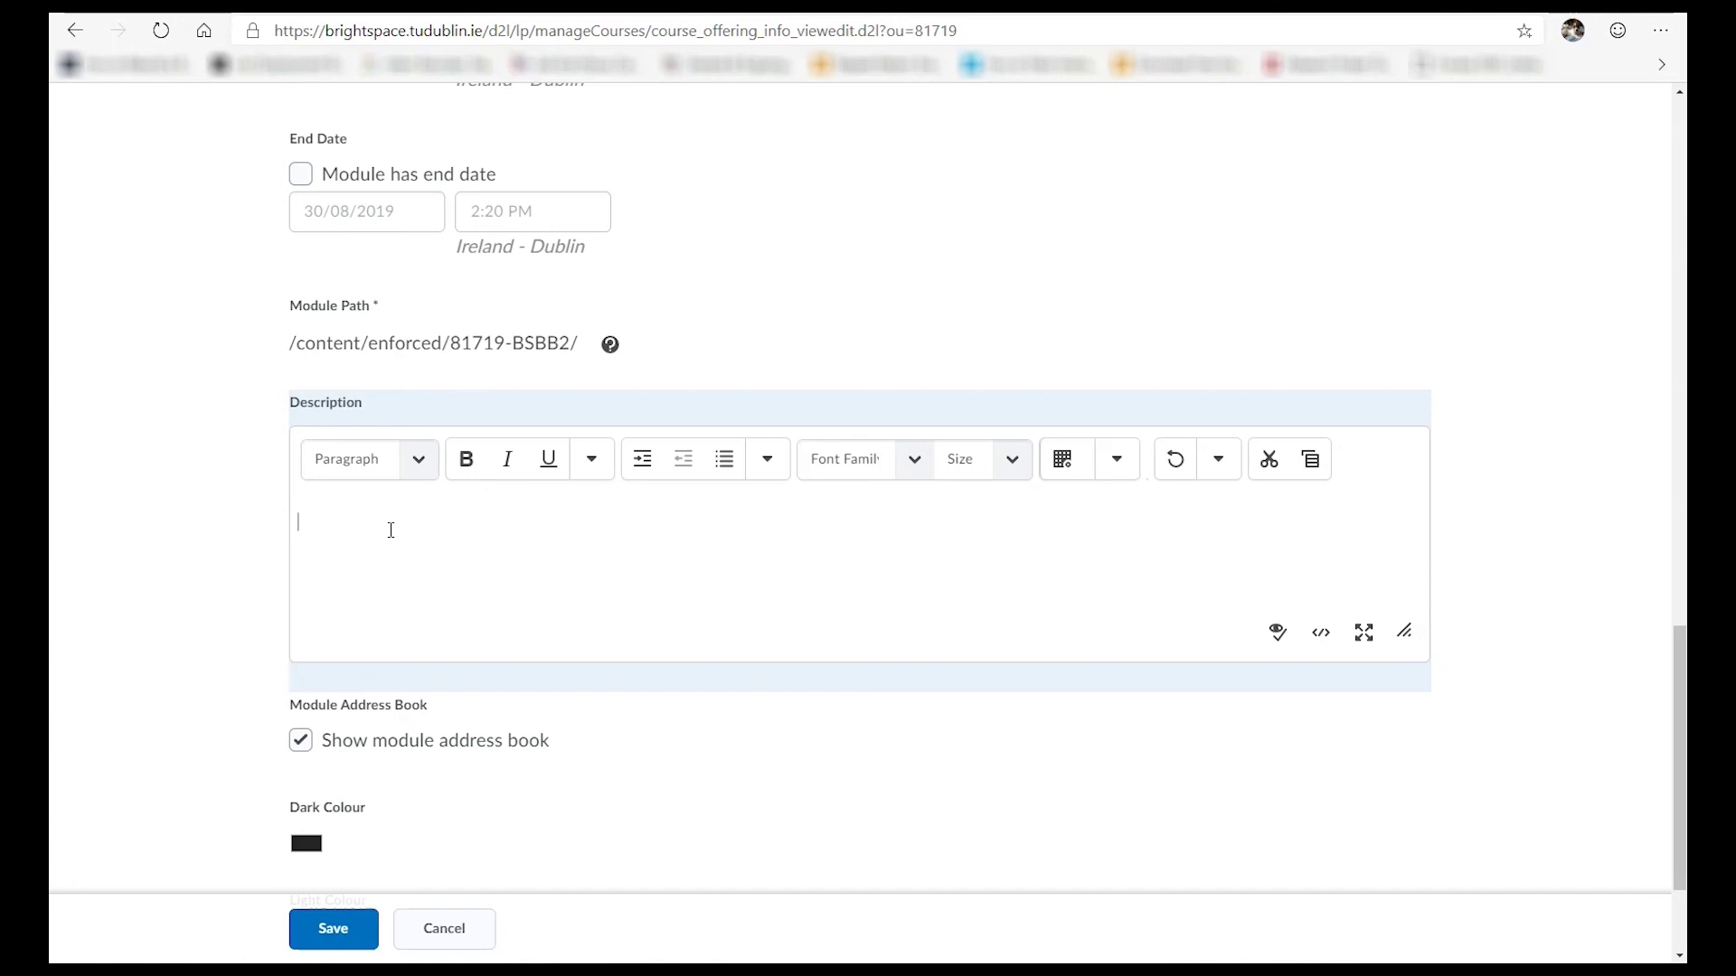
type("Janet Vaughan; This module is for students of TUD5555; The module is for intermediate brightspace users.")
left_click(503, 602)
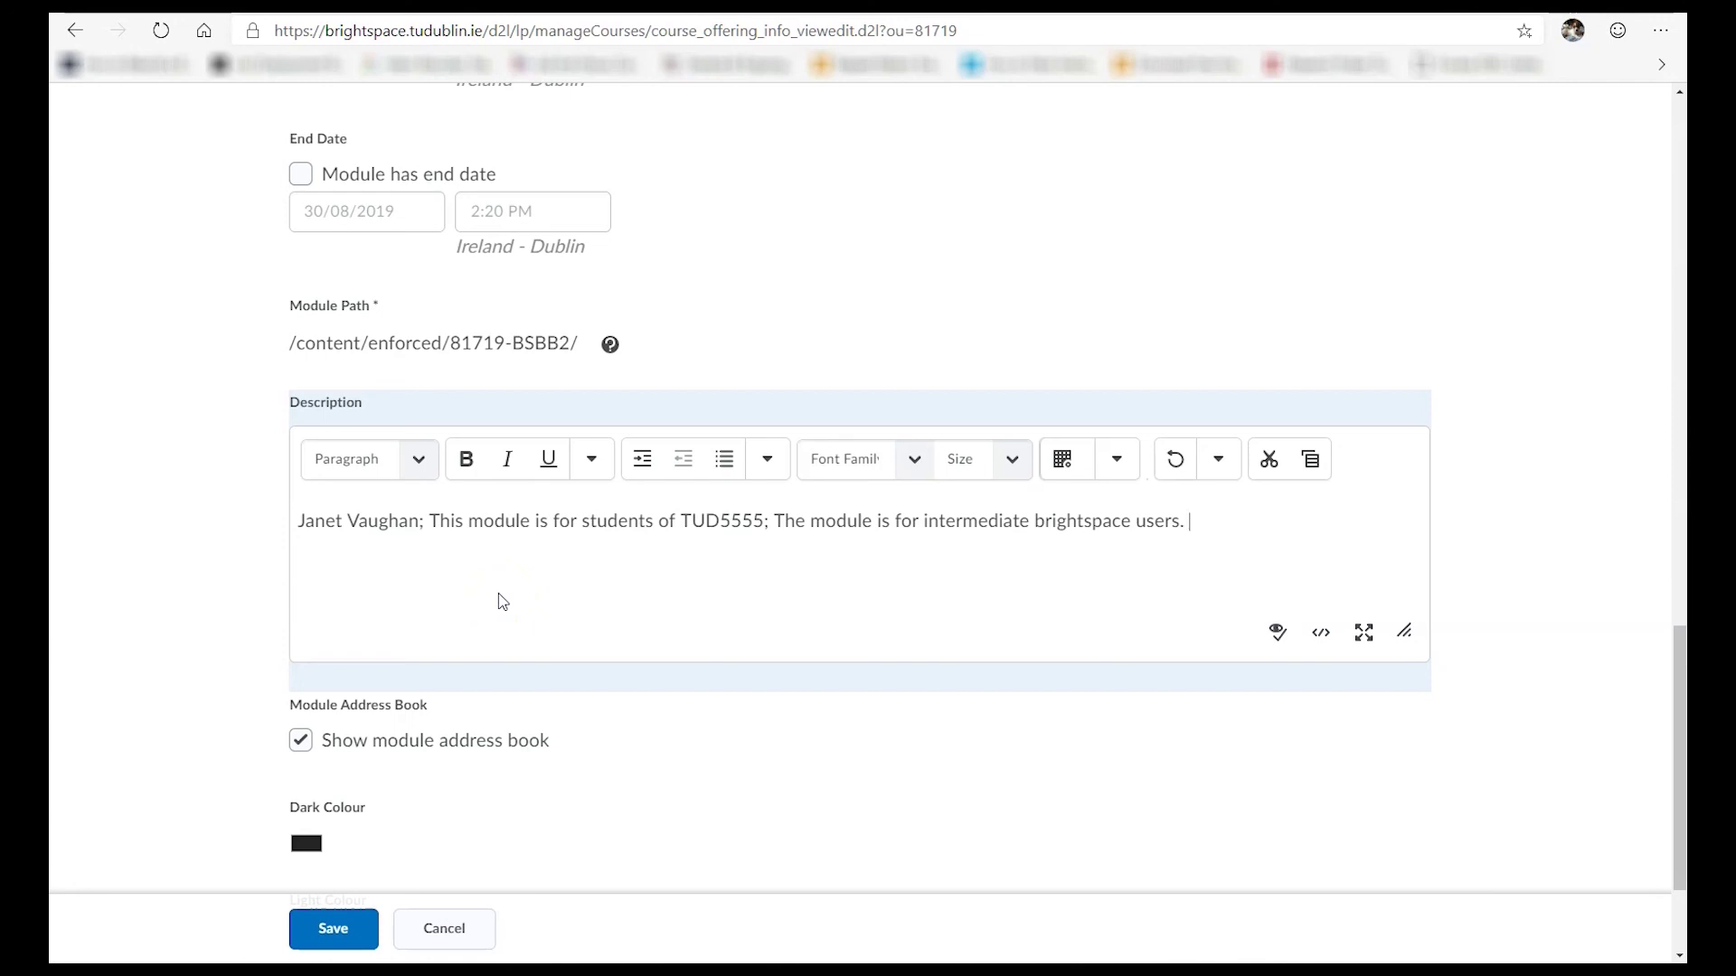
left_click(333, 931)
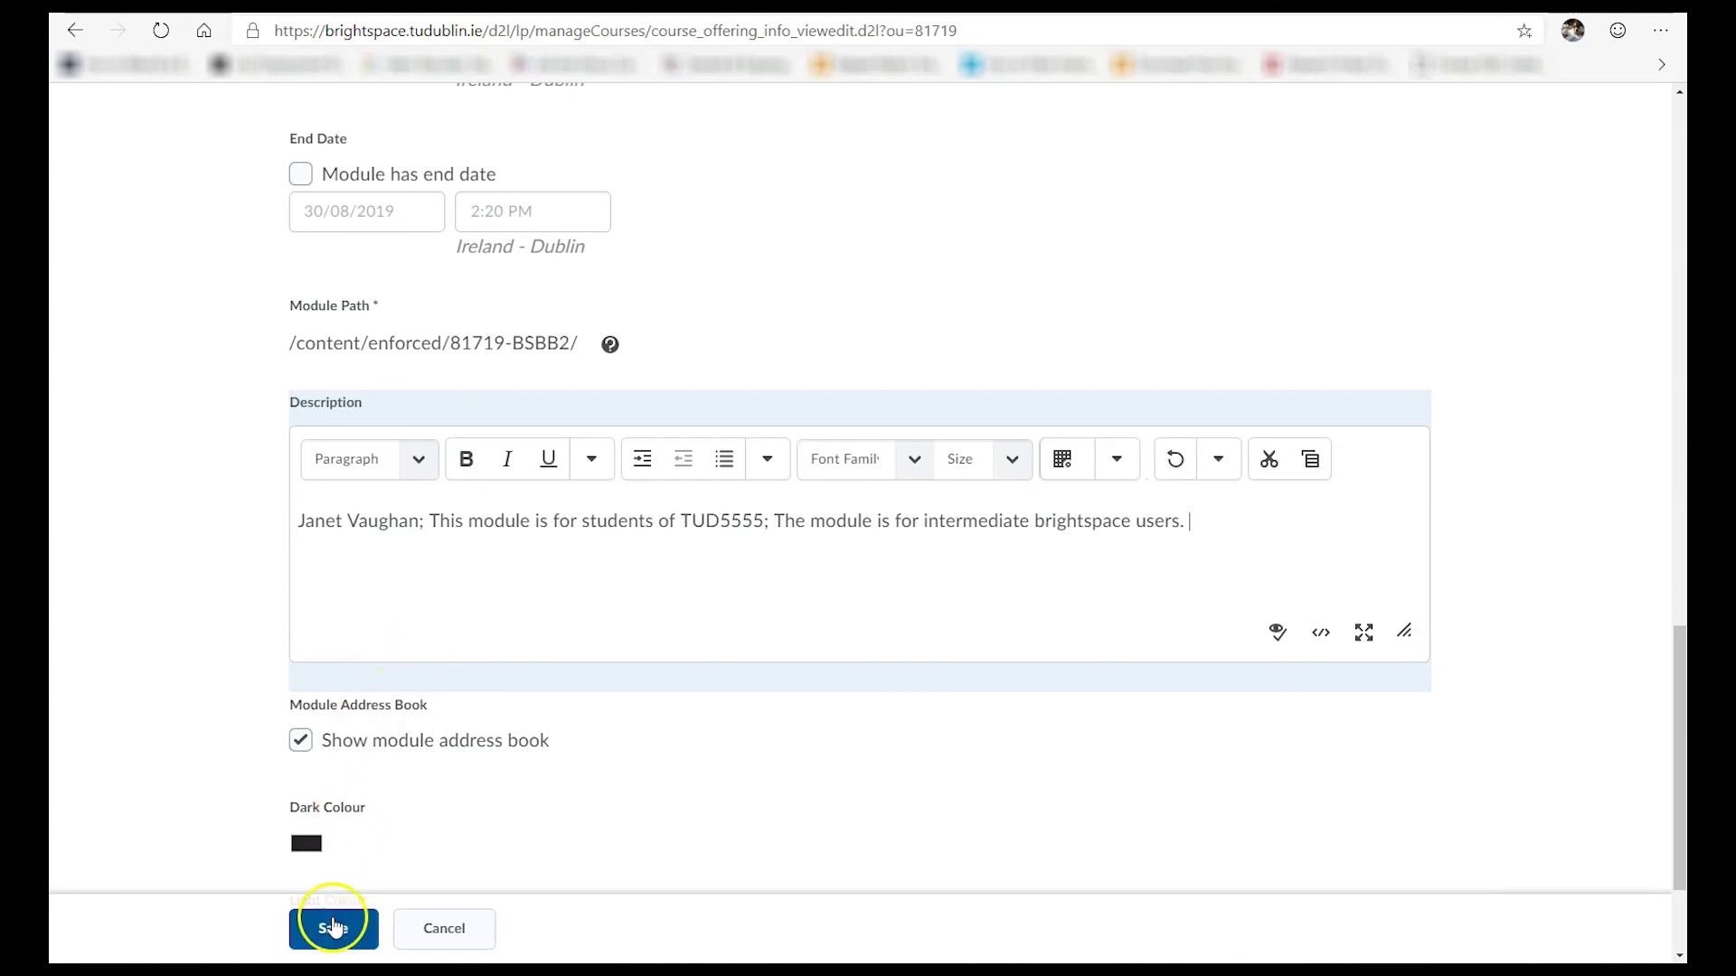